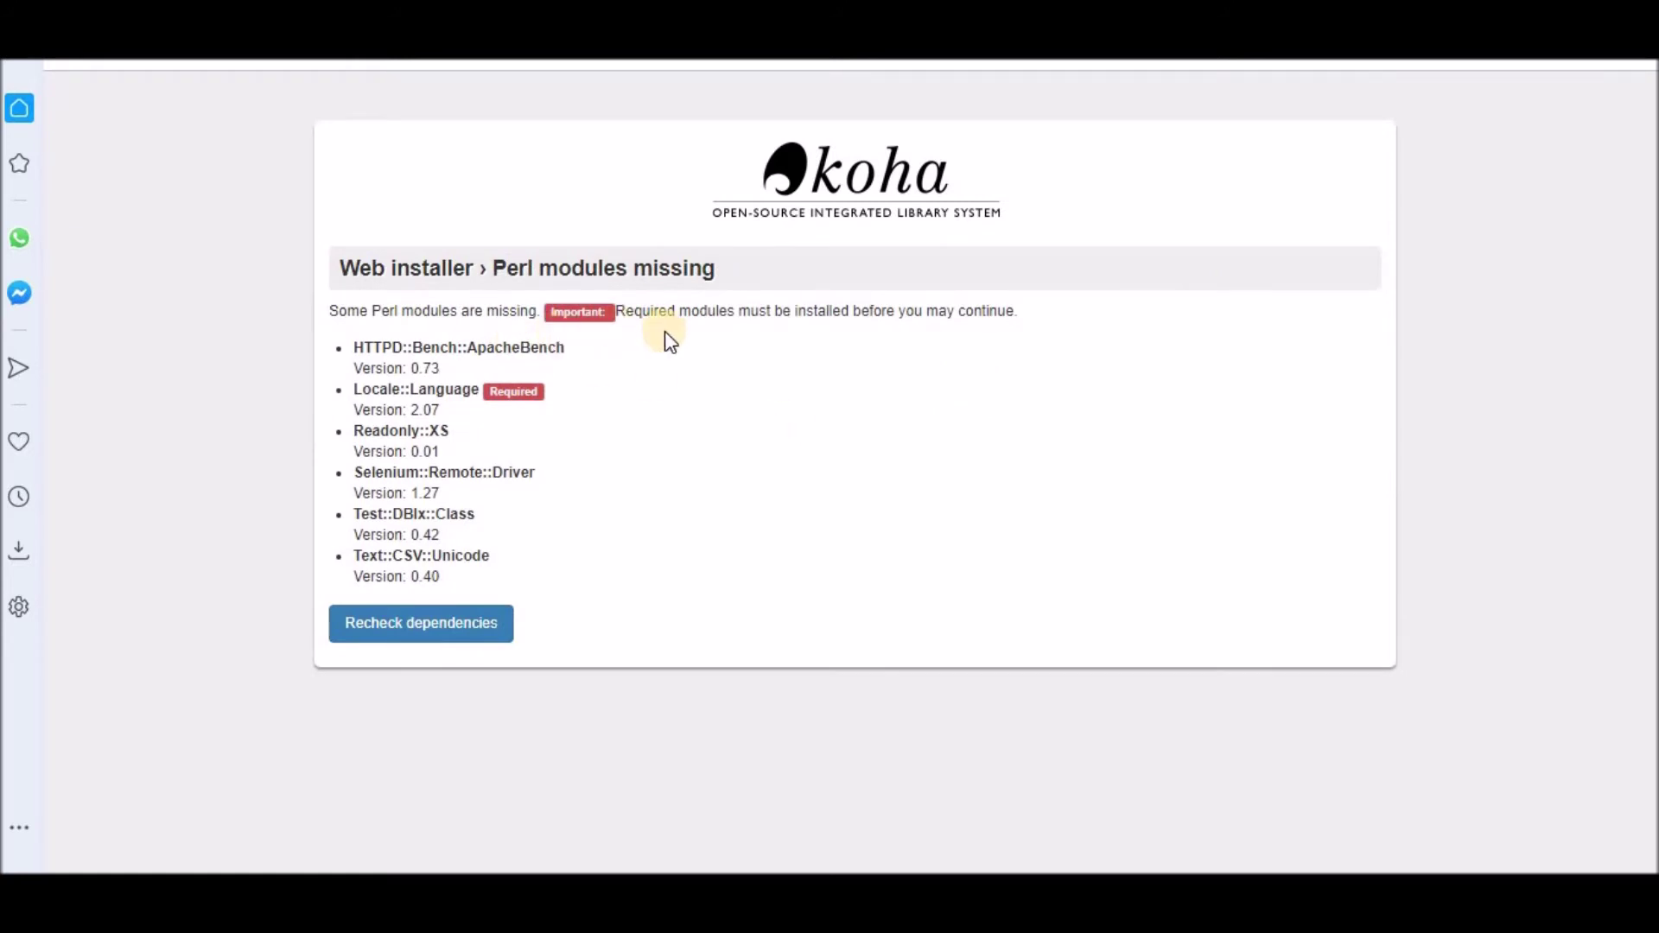
# Step: Review the missing Perl modules list, then scroll the tutorial to its NOTE on the fix
pyautogui.click(495, 267)
pyautogui.moveTo(495, 267); pyautogui.dragTo(728, 275)
pyautogui.click(675, 432)
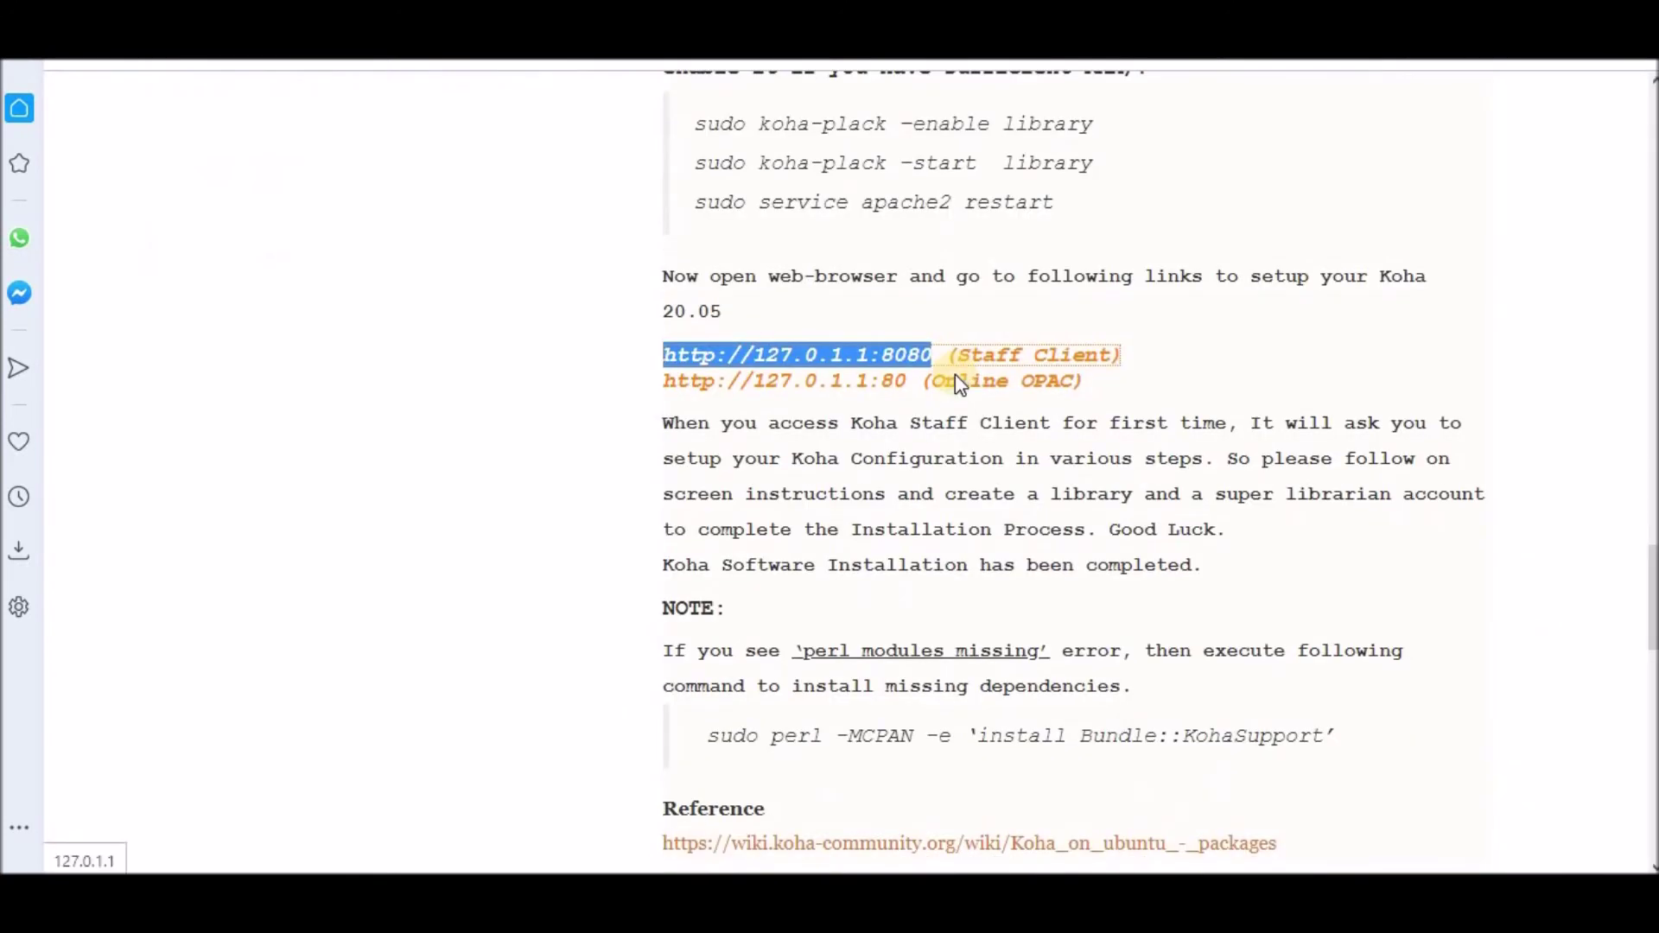
pyautogui.scroll(-2, 955, 375)
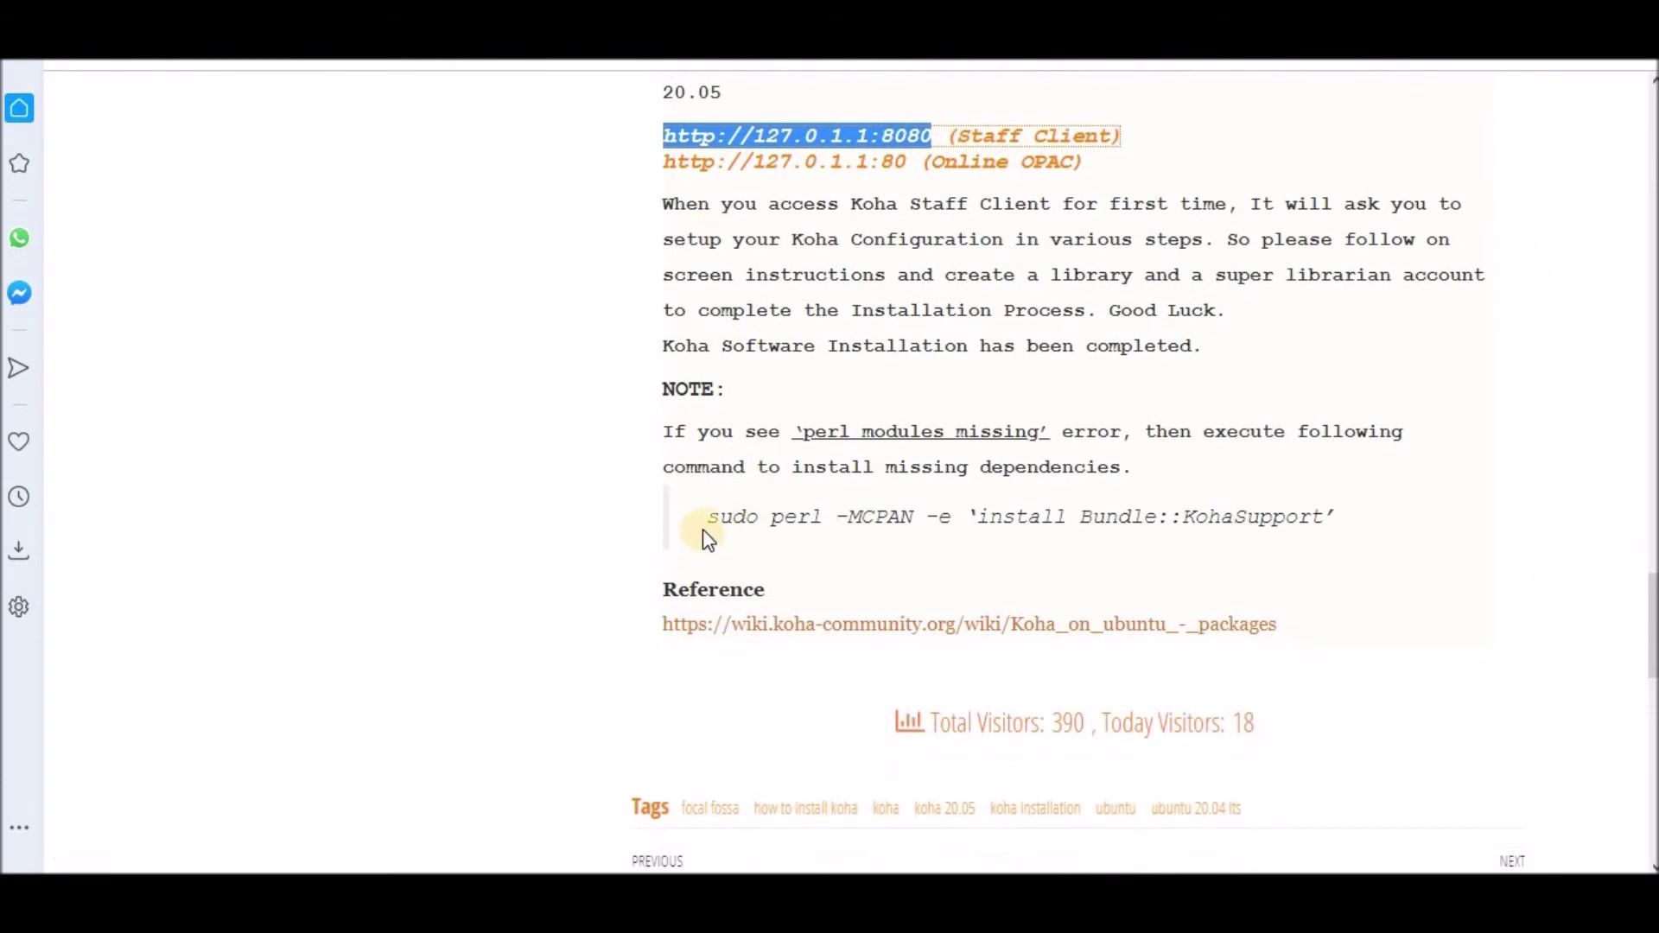
# Step: Copy the tutorial command sudo perl -MCPAN -e 'install Bundle::KohaSupport'
pyautogui.moveTo(710, 516); pyautogui.dragTo(1339, 526)
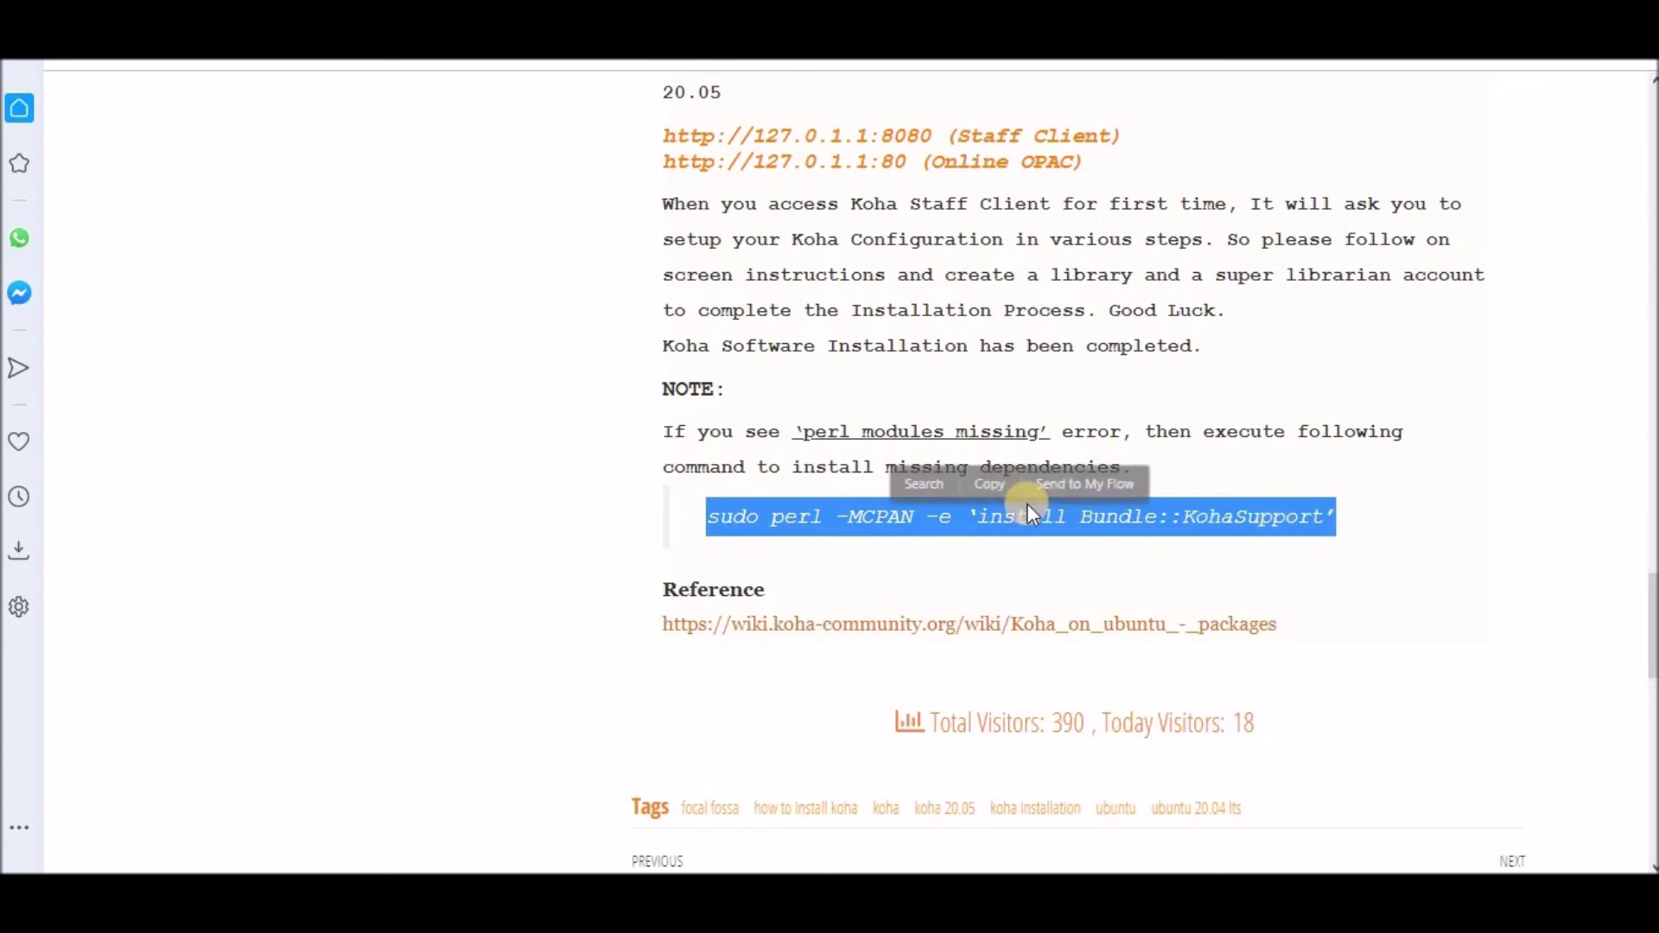
pyautogui.click(986, 485)
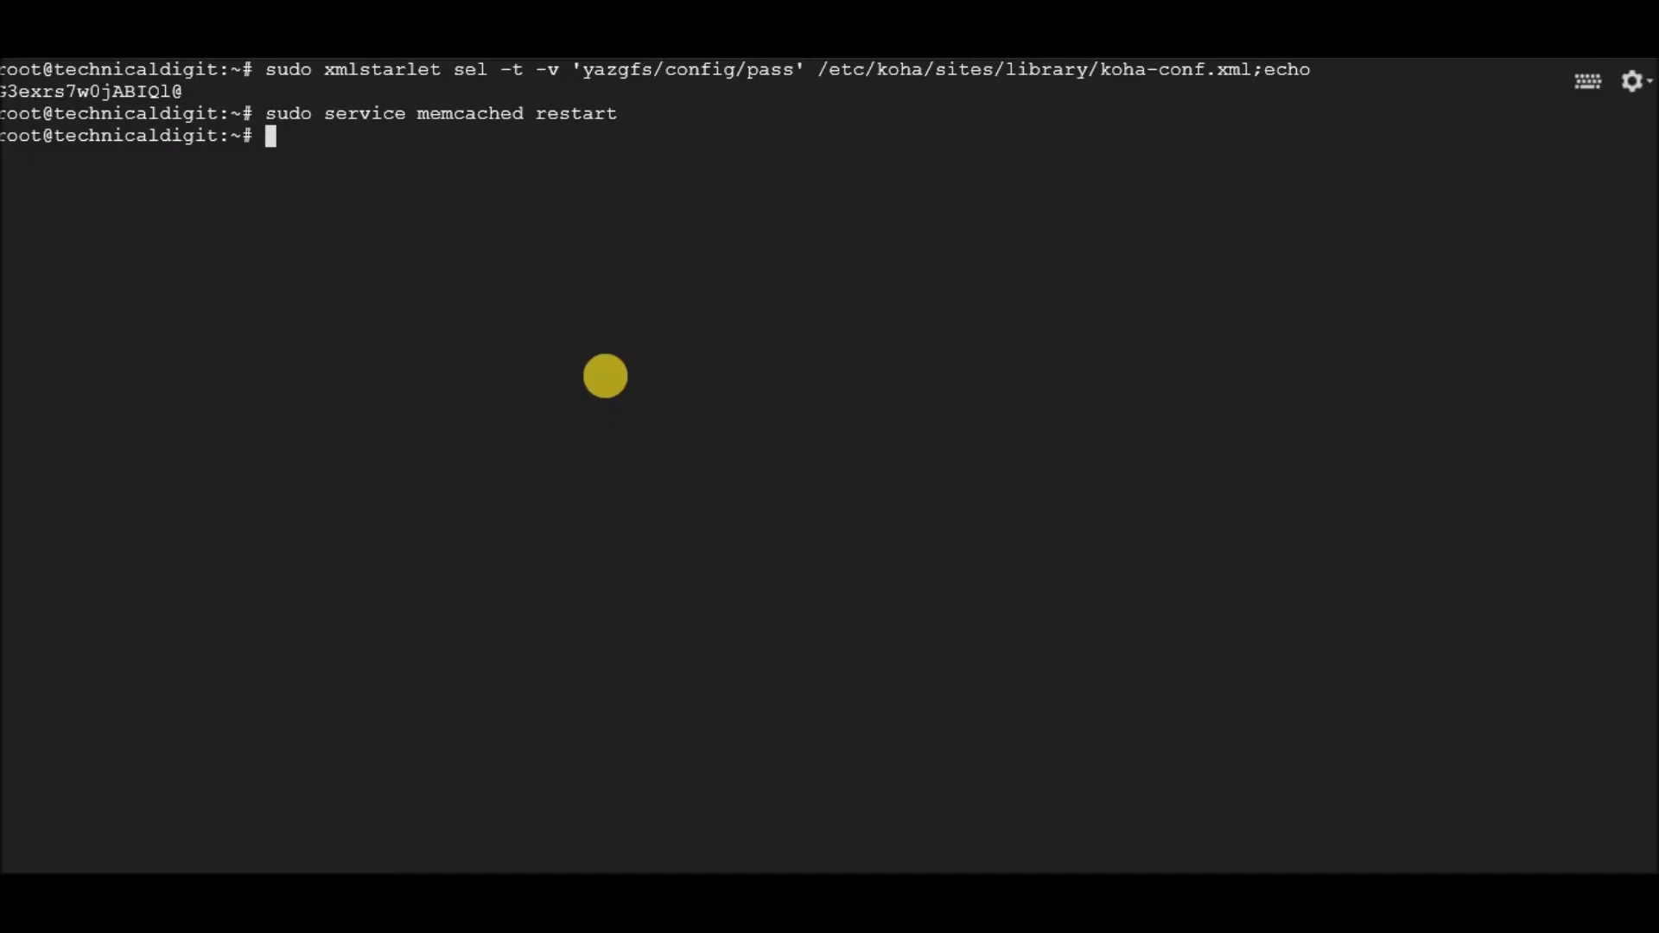
# Step: Run the pasted CPAN install command in the terminal, answering yes to automatic configuration
pyautogui.hotkey('ctrl', 'v')
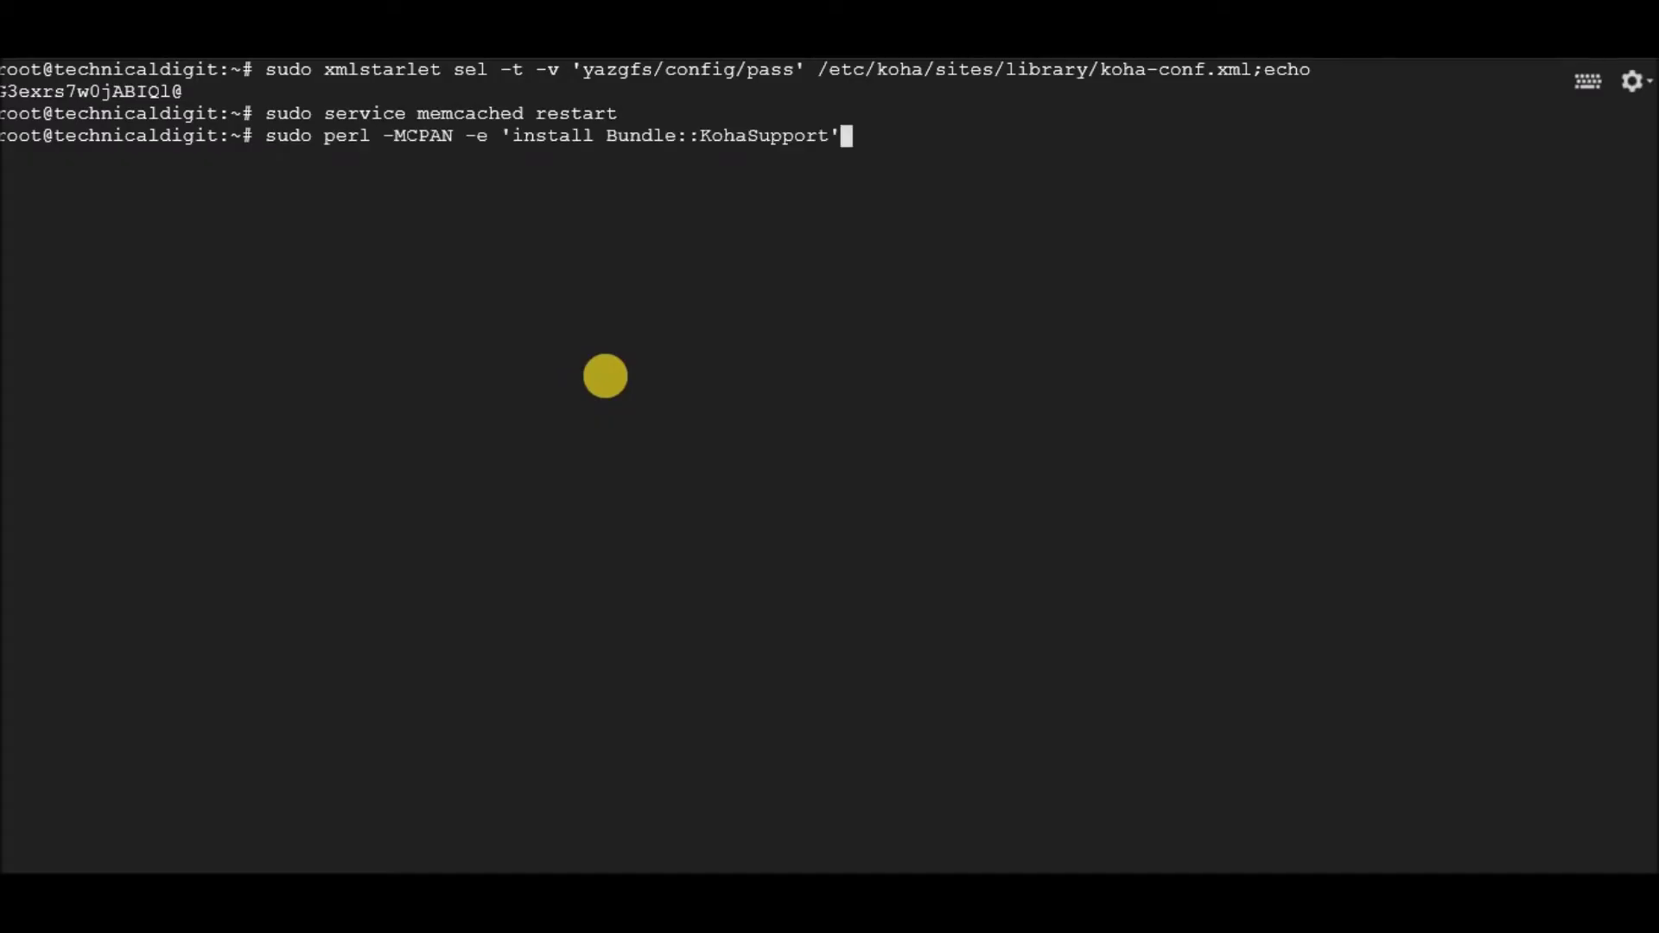
pyautogui.press('Return')
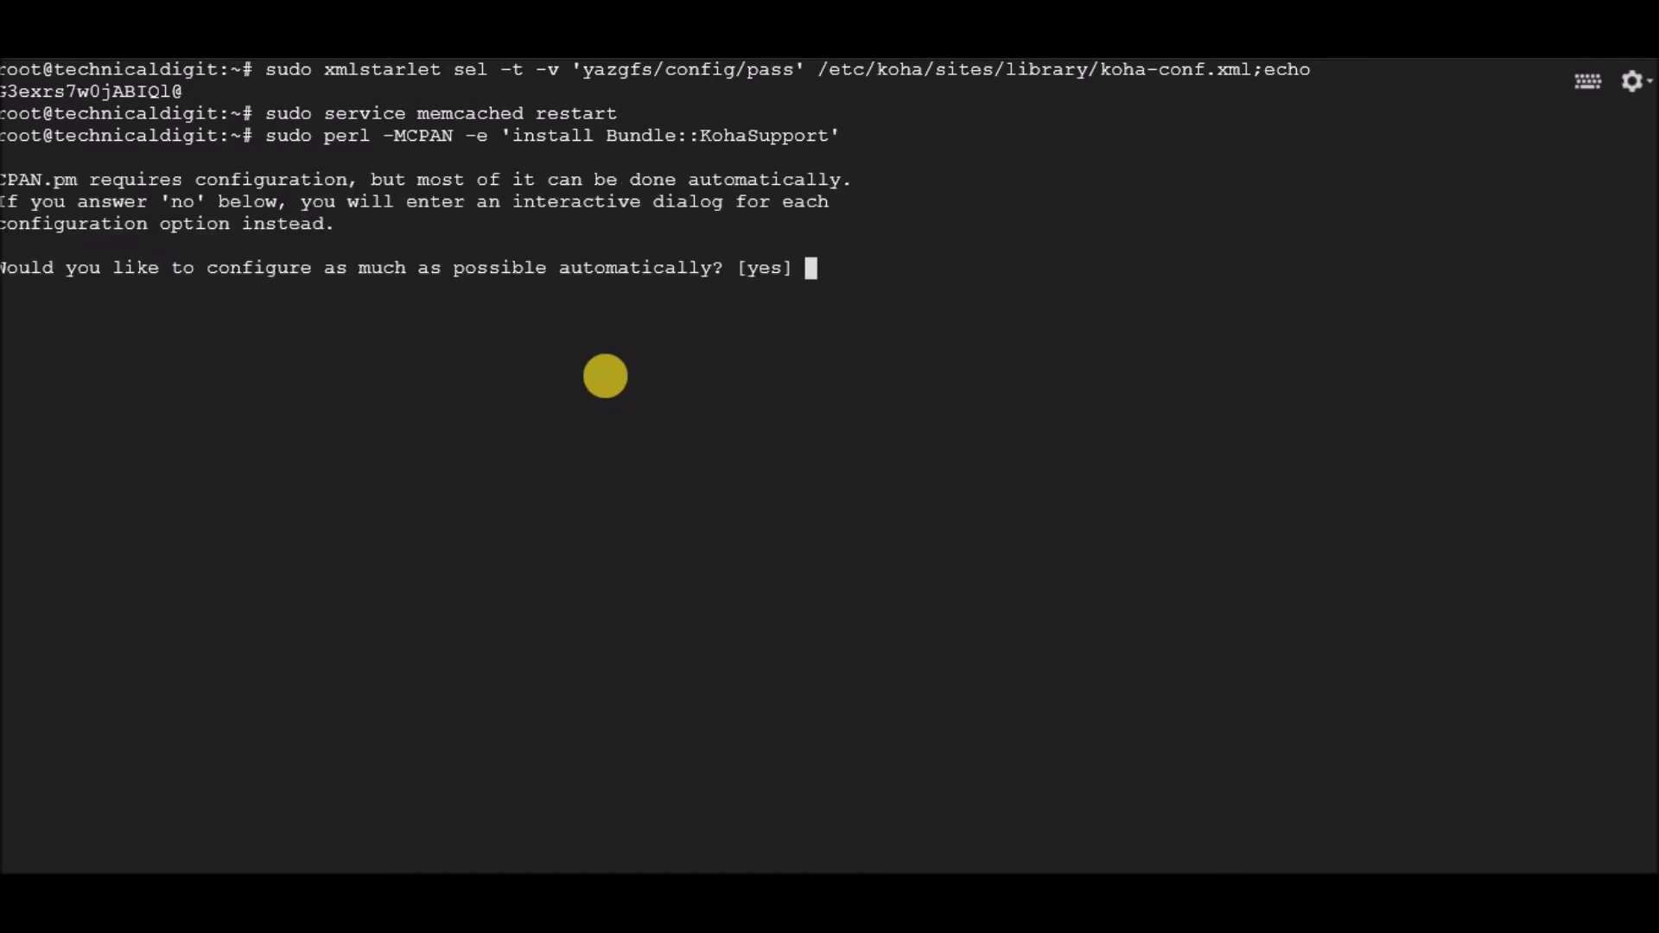
pyautogui.write('yes')
pyautogui.press('Return')
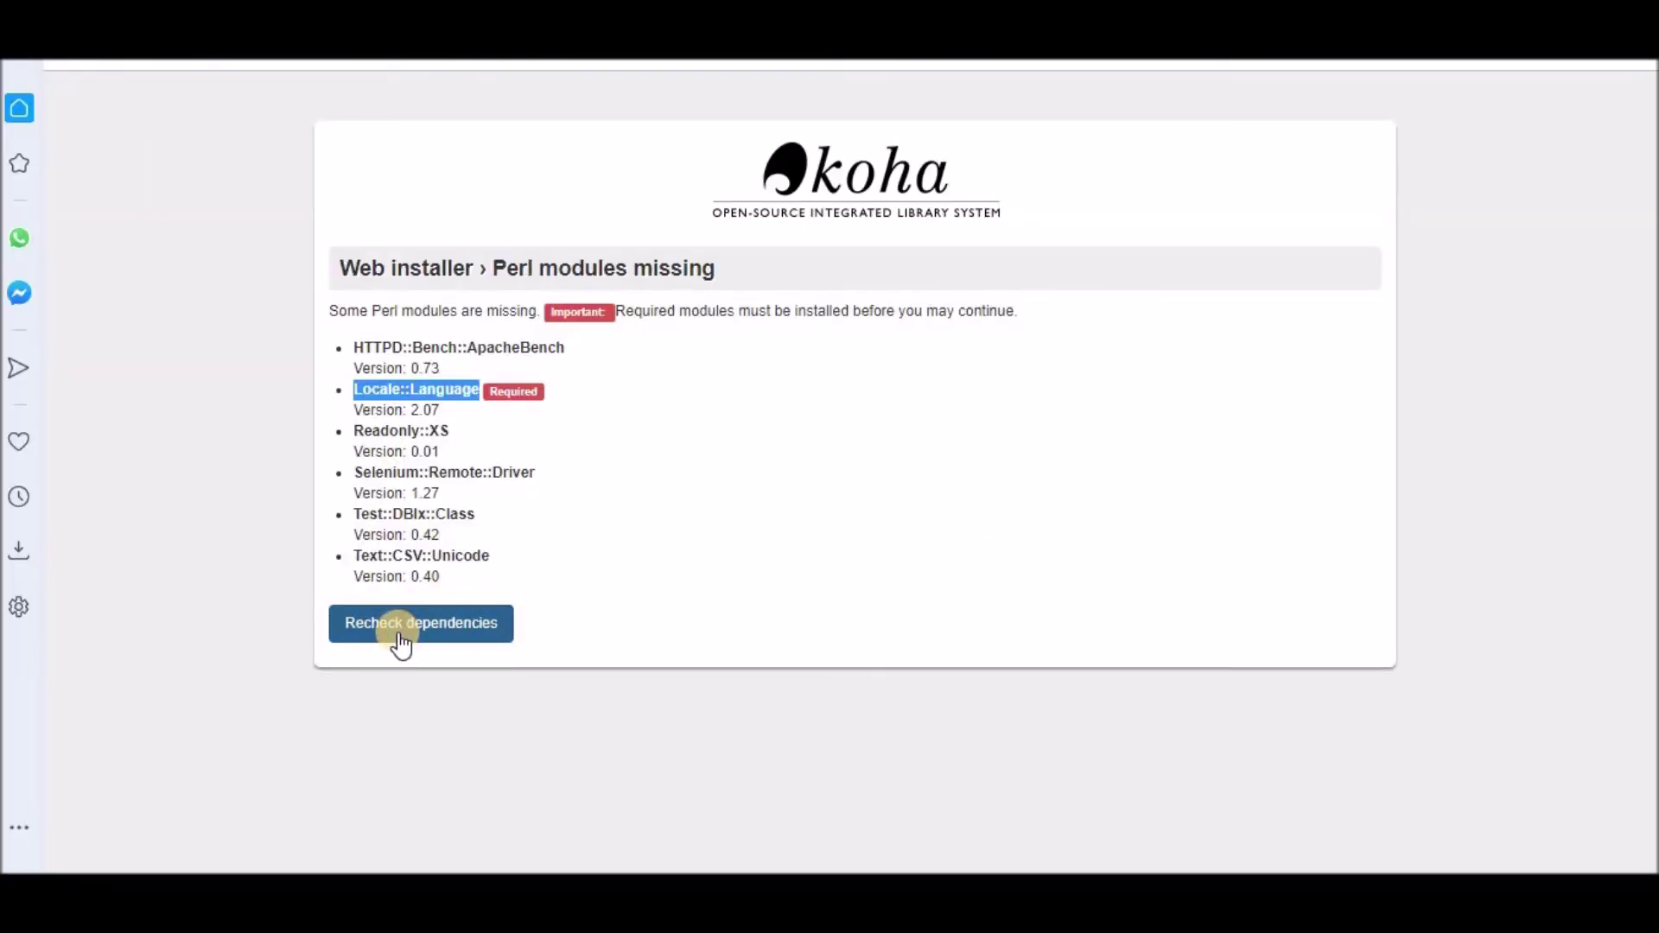
# Step: Recheck dependencies and confirm all required Perl modules are now reported installed
pyautogui.click(400, 642)
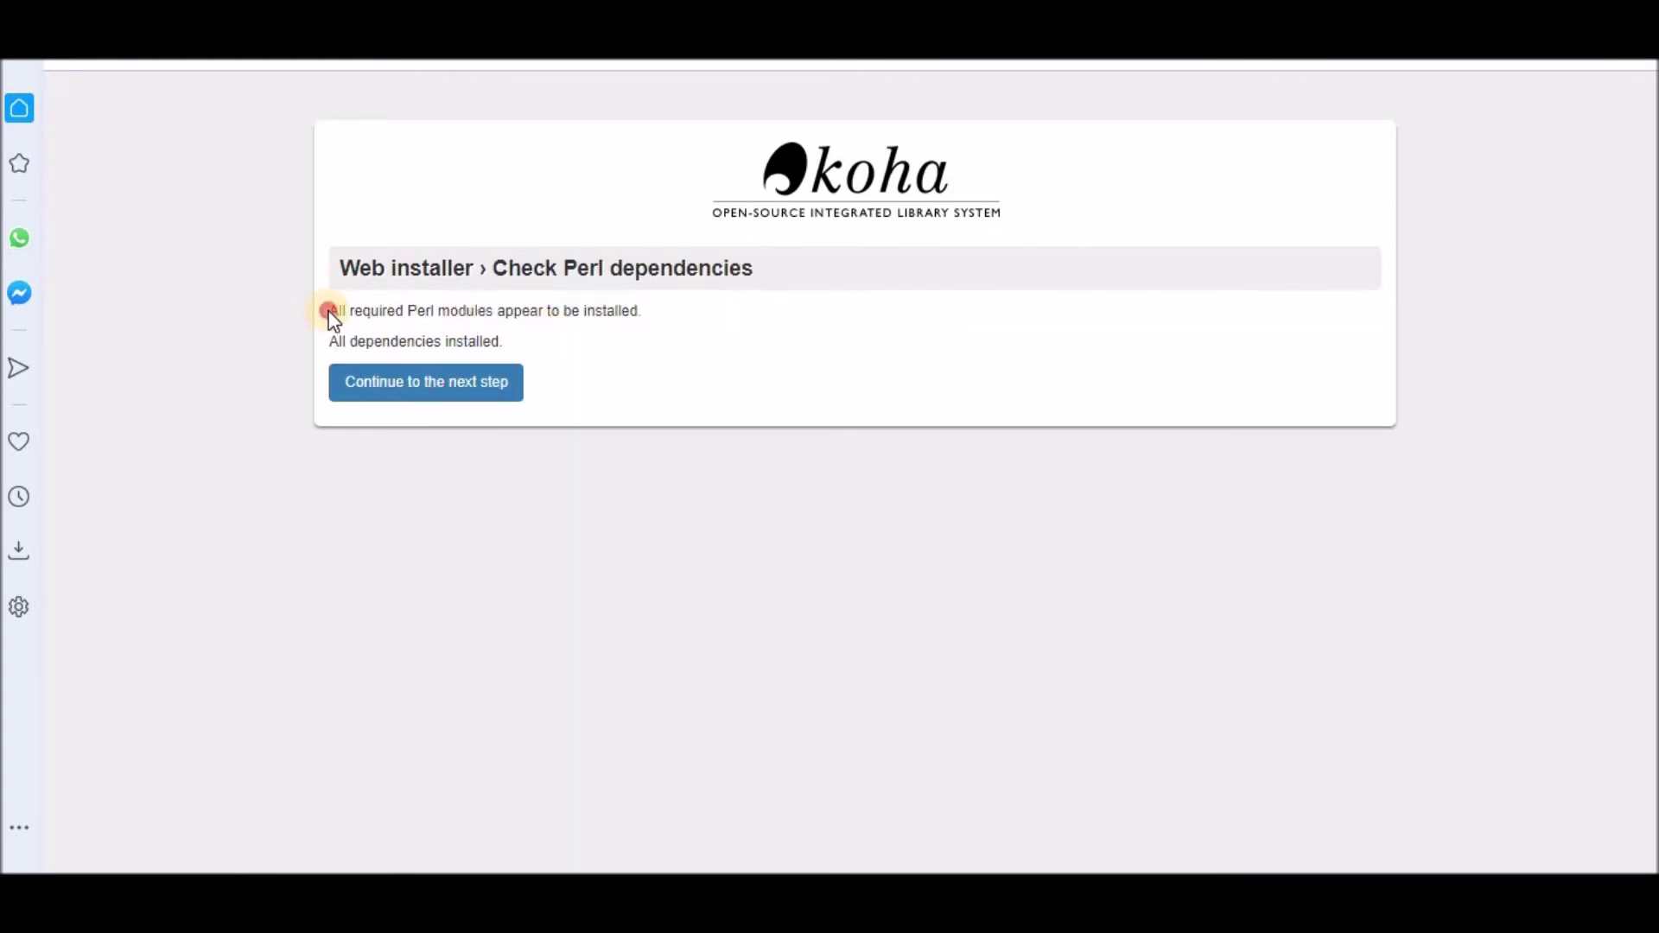
pyautogui.moveTo(474, 312); pyautogui.dragTo(671, 318)
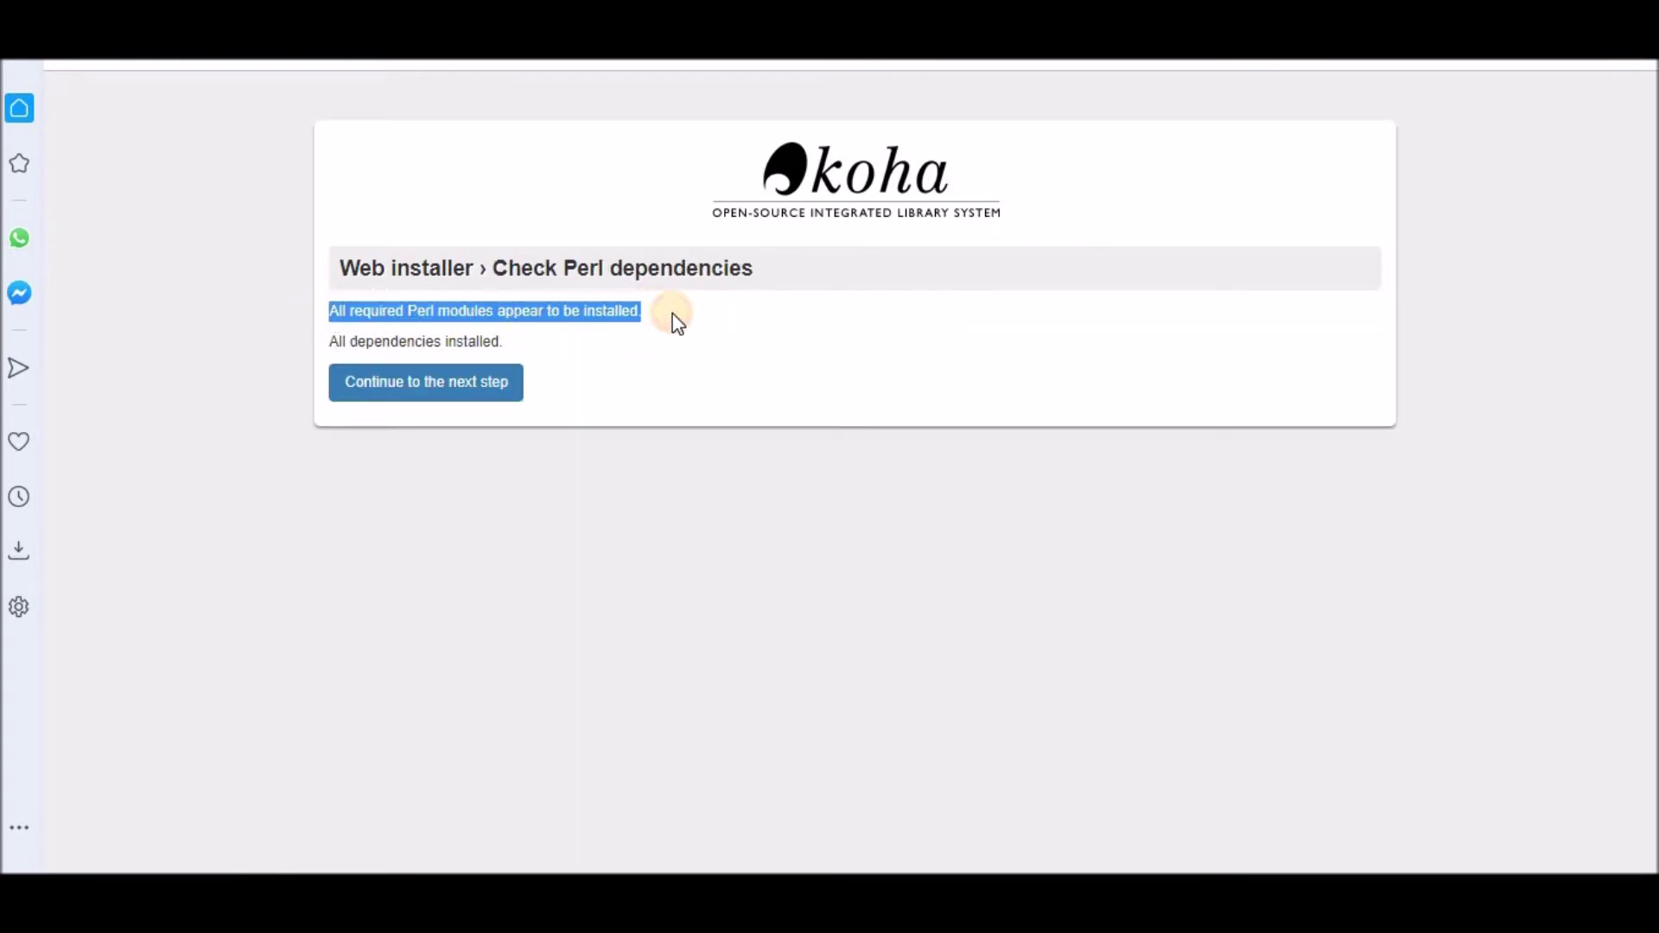
pyautogui.click(612, 345)
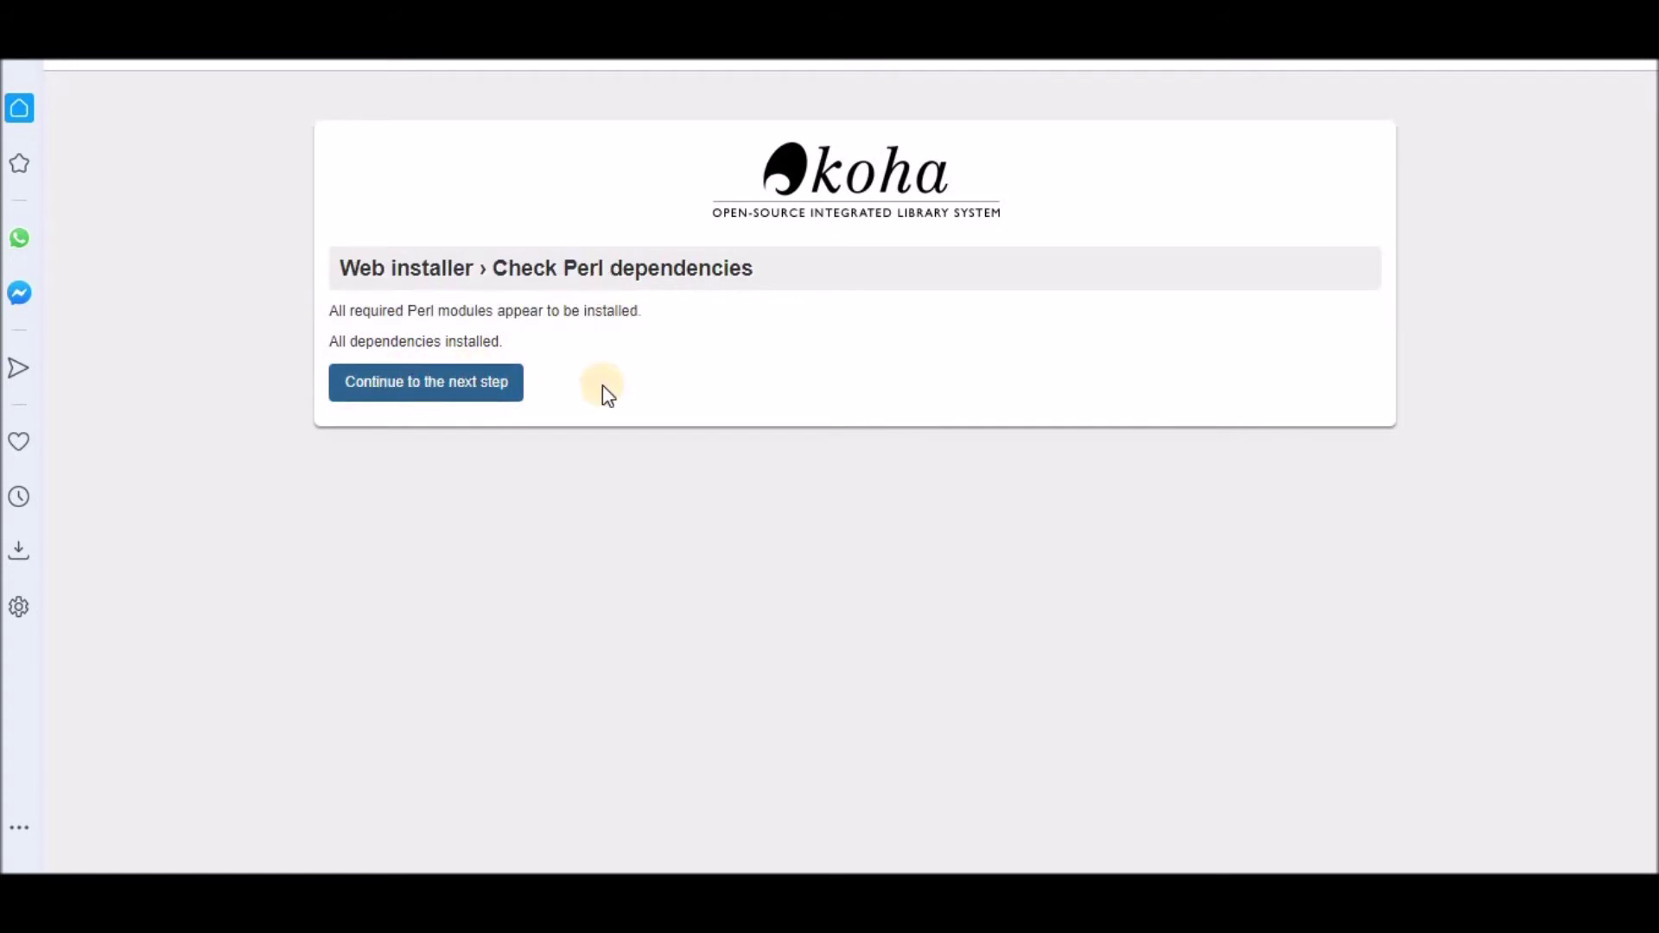
# Step: Test the koha_library database connection and create its tables with default data
pyautogui.click(430, 397)
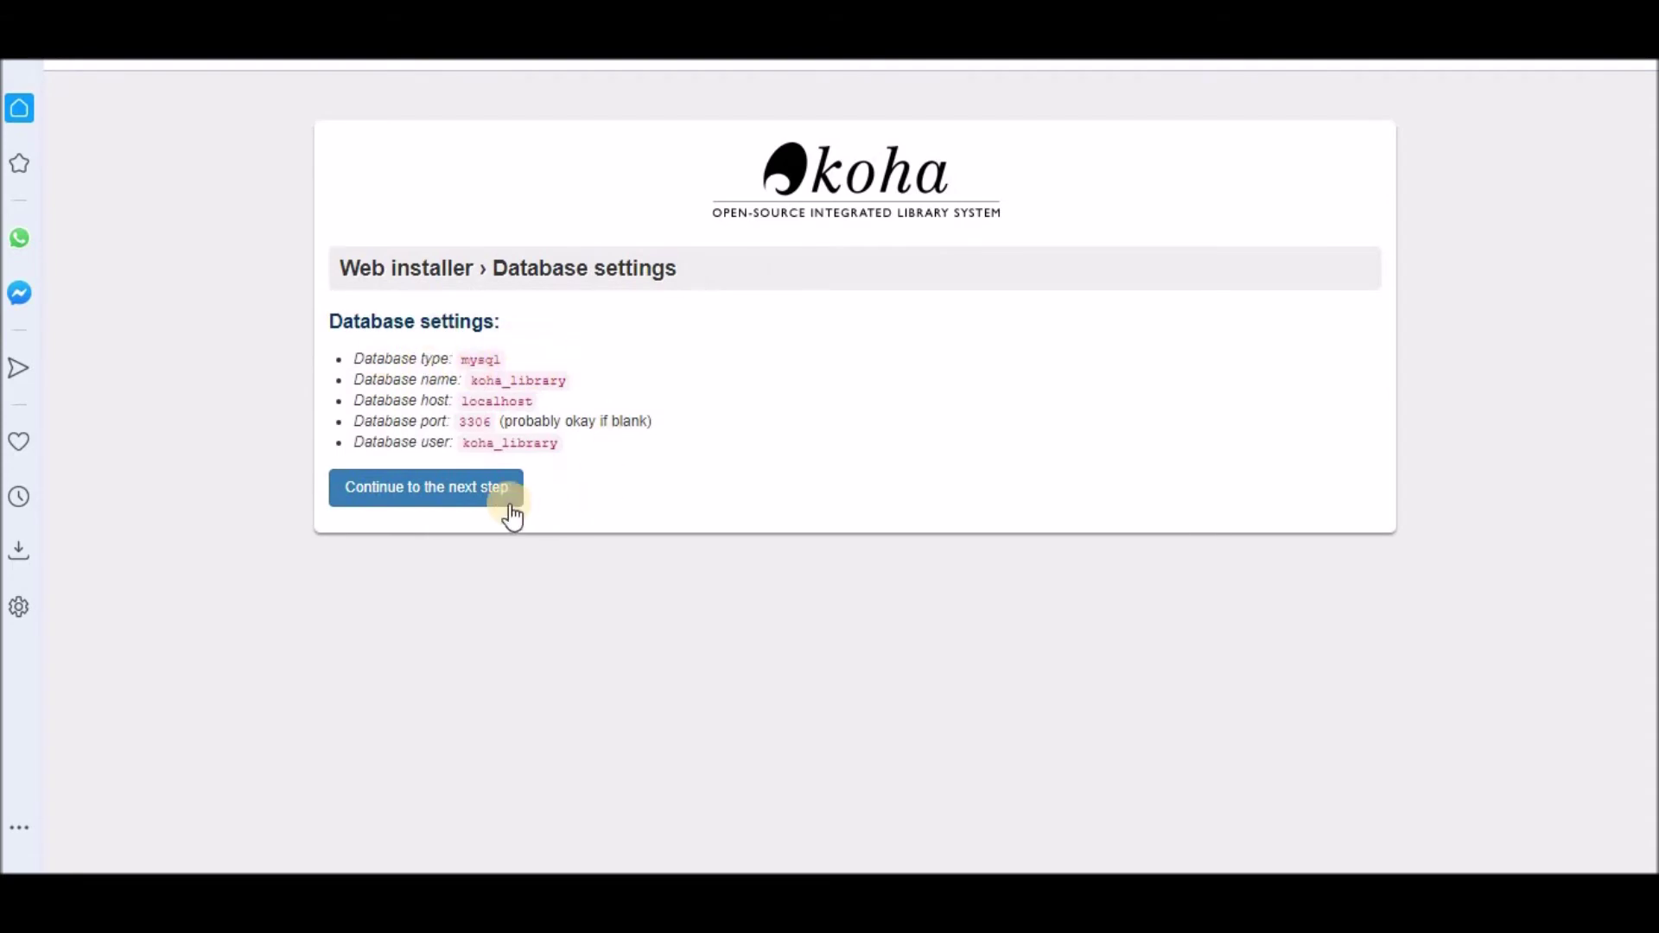
pyautogui.click(448, 489)
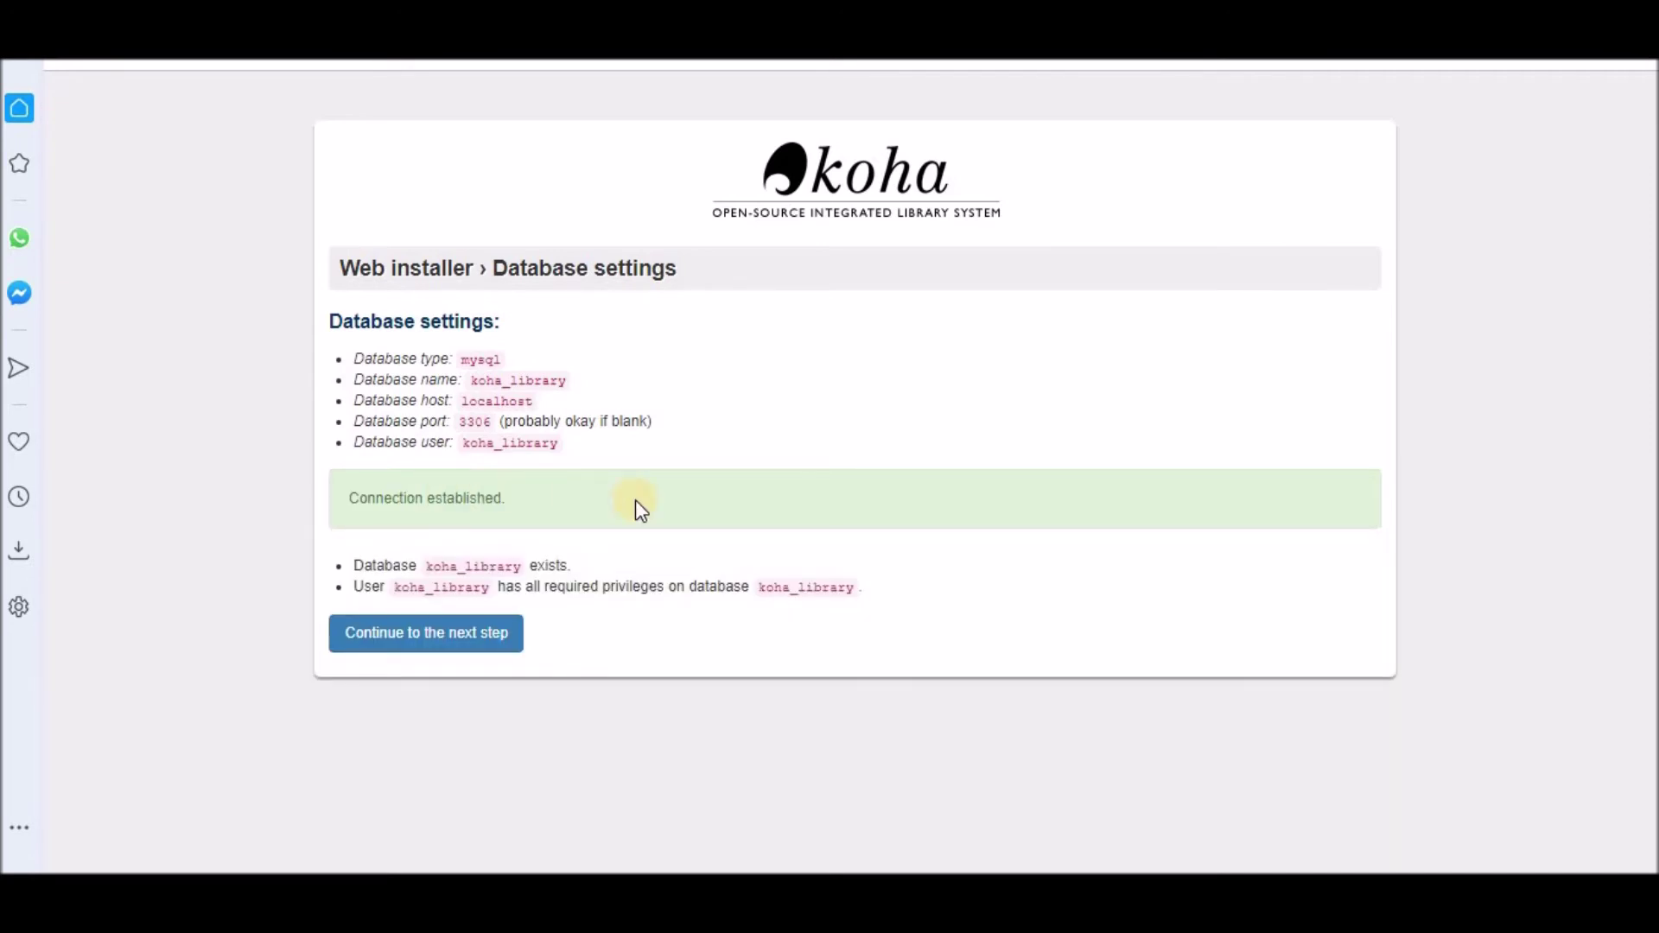
pyautogui.click(440, 650)
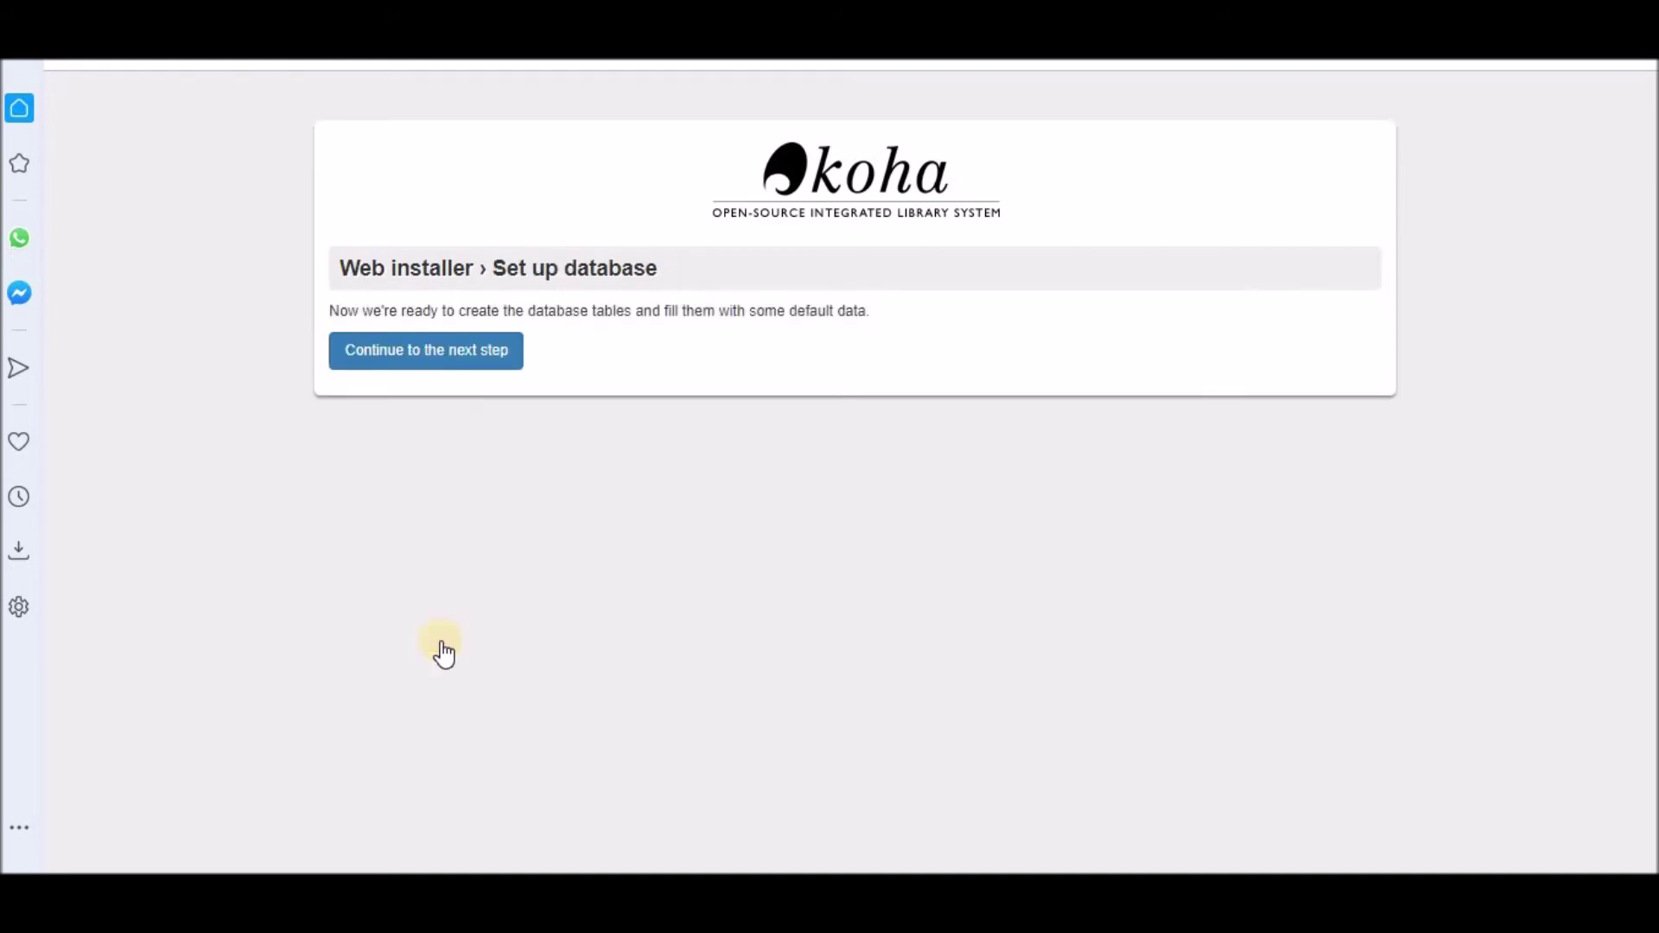
pyautogui.click(462, 357)
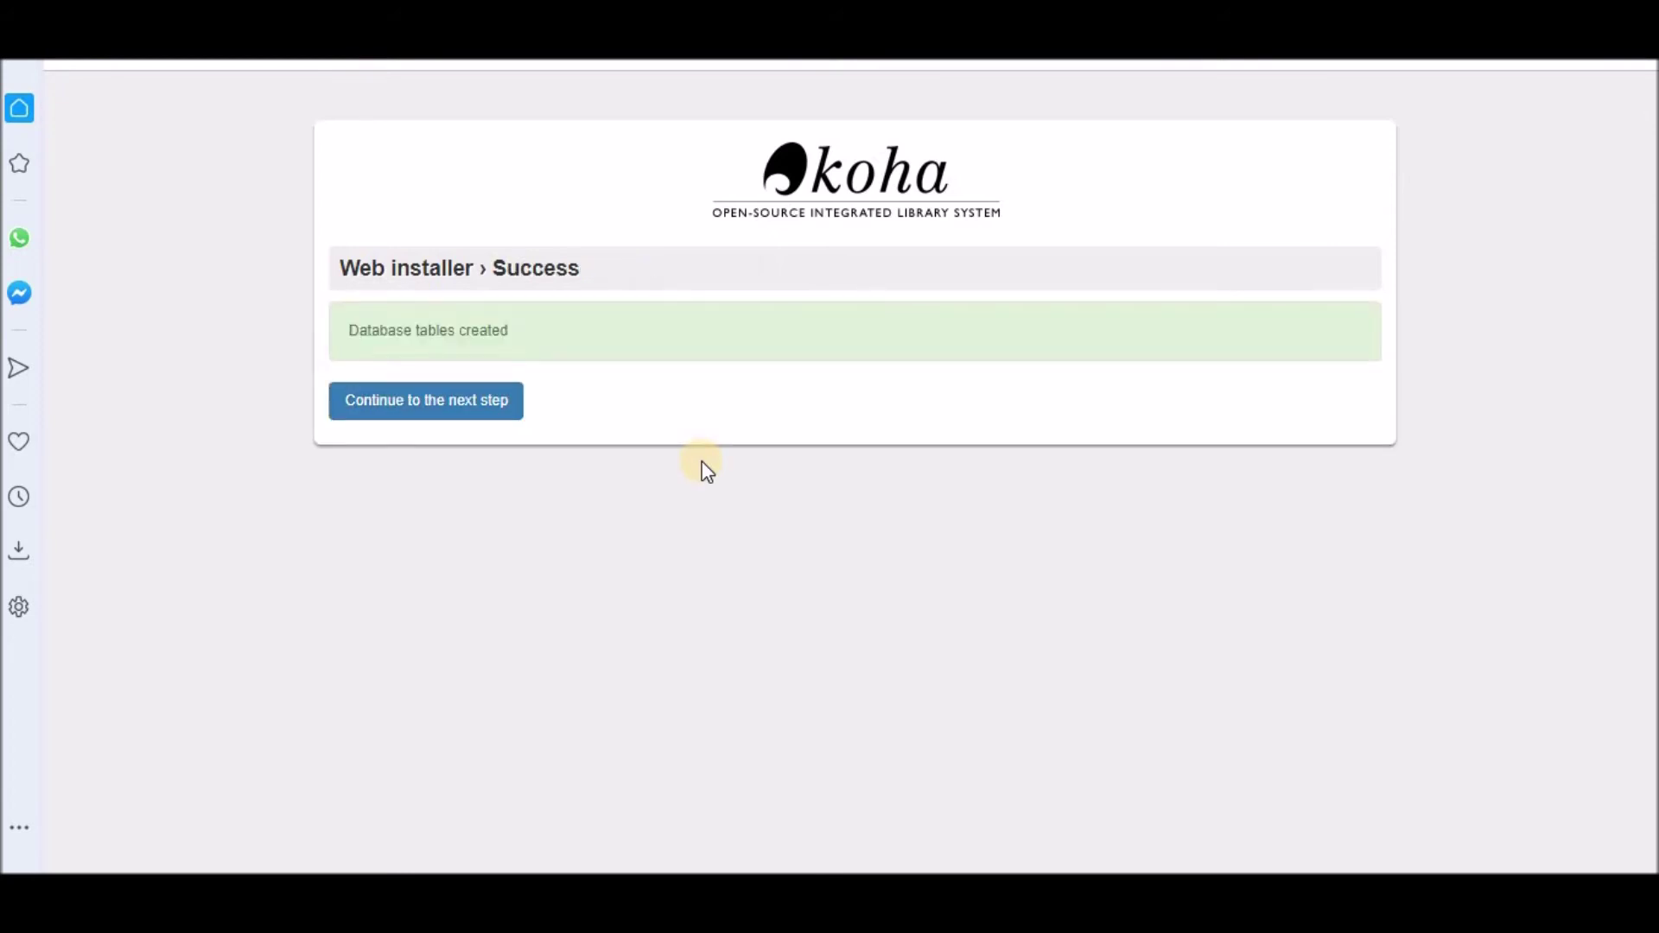
pyautogui.click(455, 406)
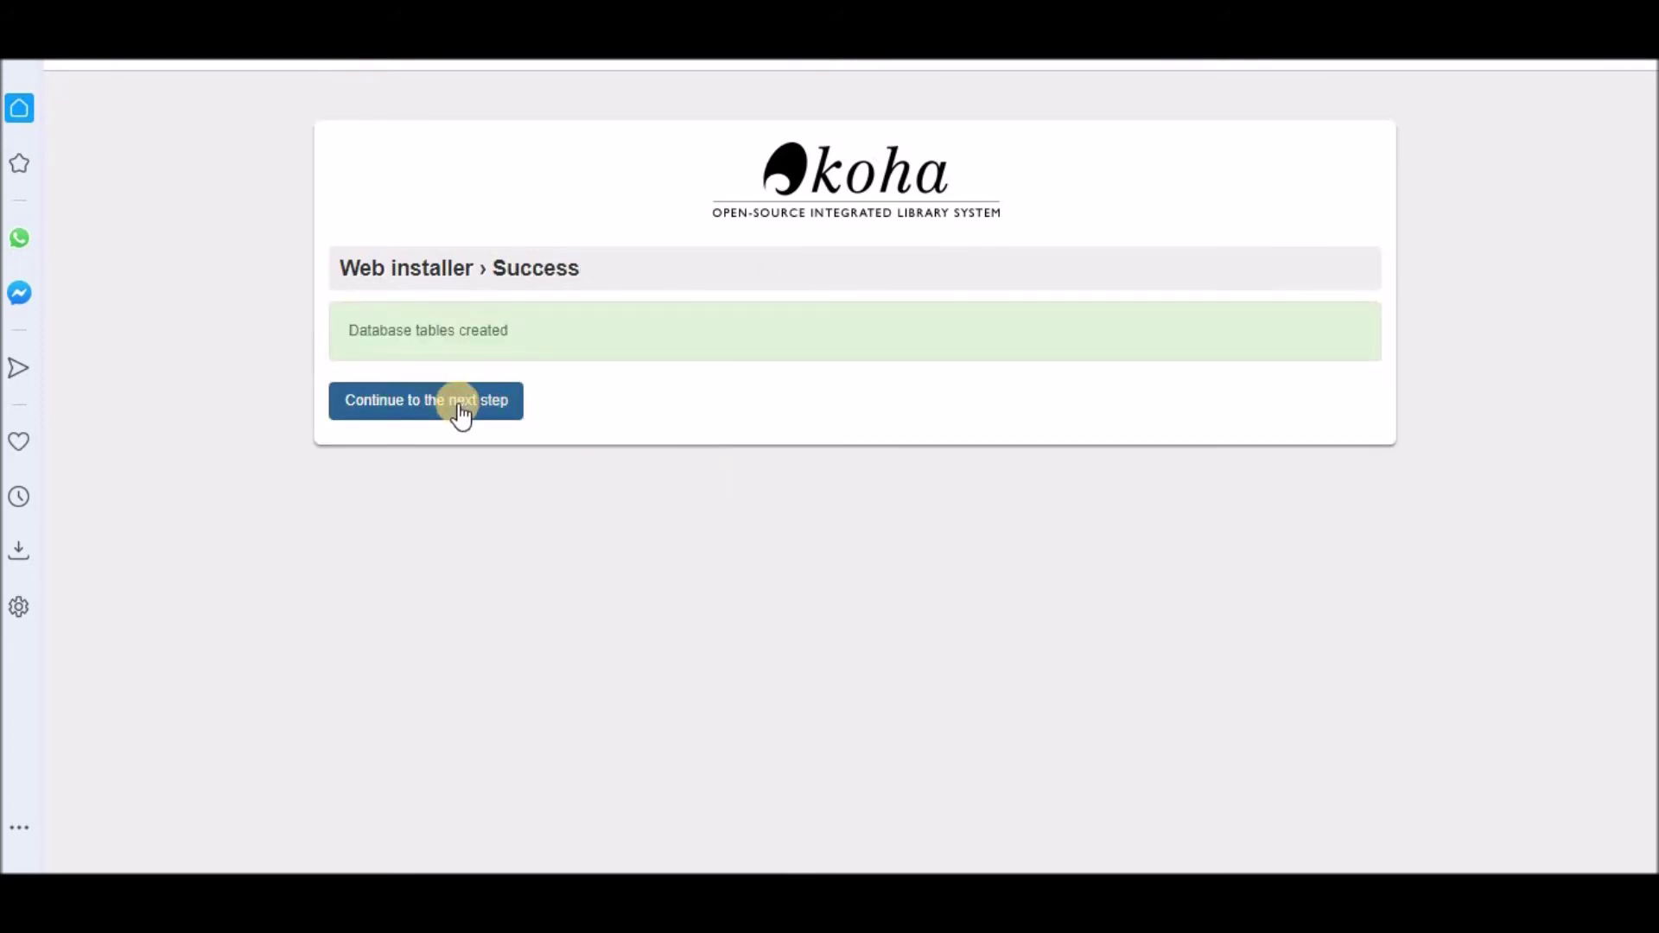
# Step: Proceed through basic configuration, keeping Marc21 as the MARC flavor
pyautogui.click(432, 413)
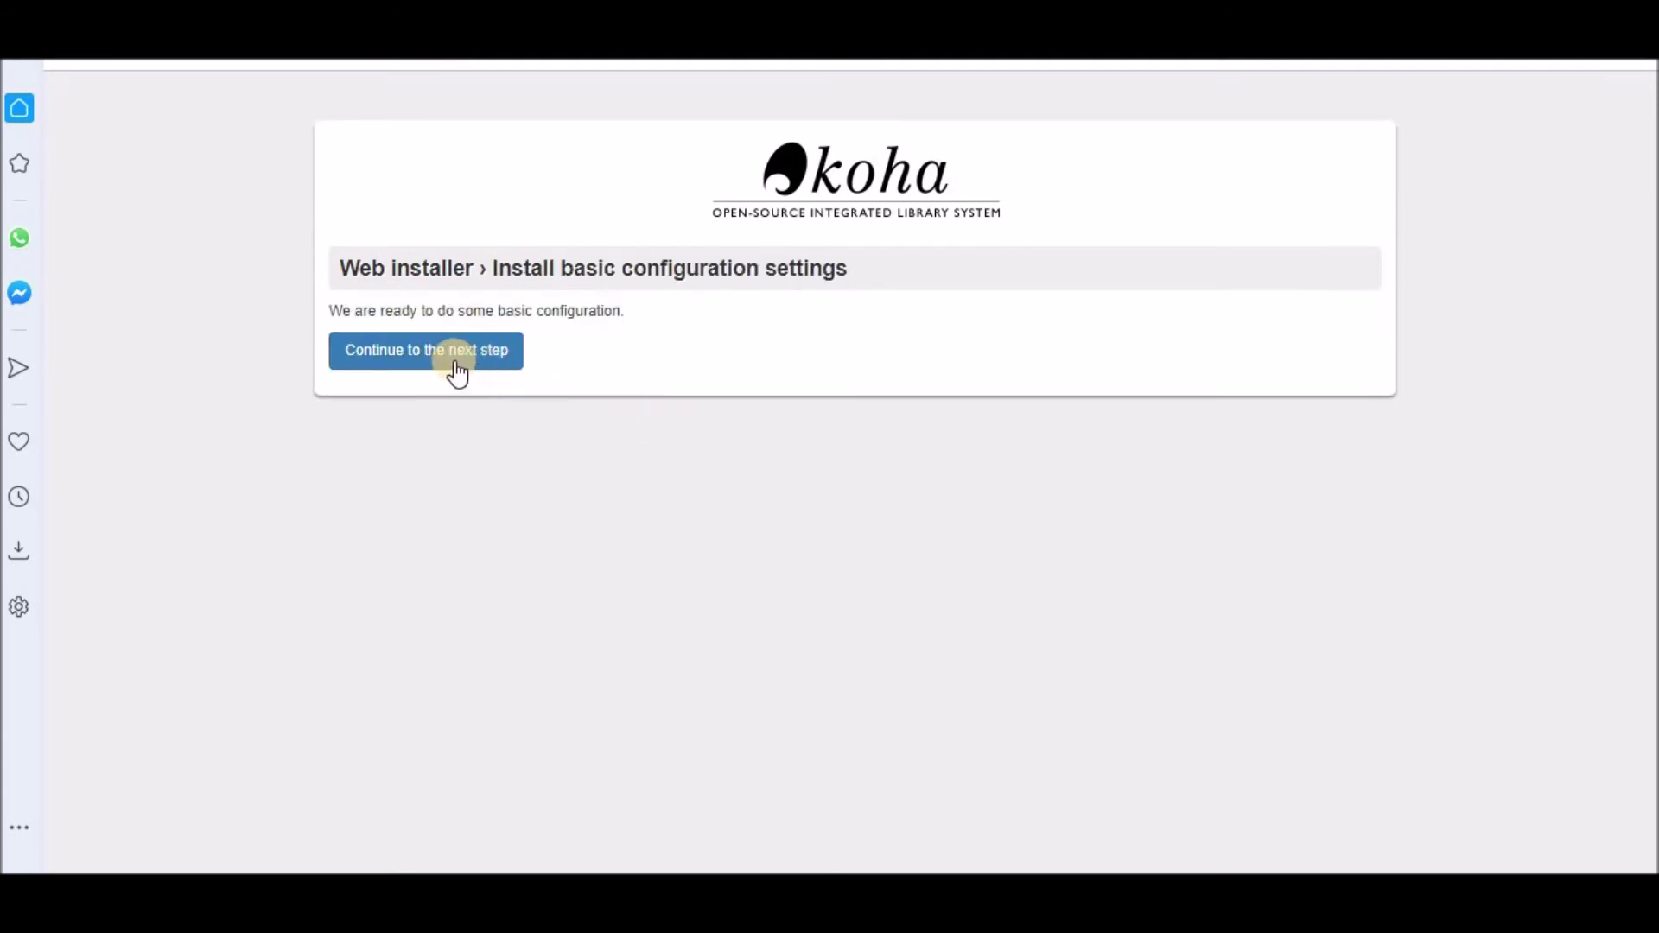
pyautogui.click(455, 371)
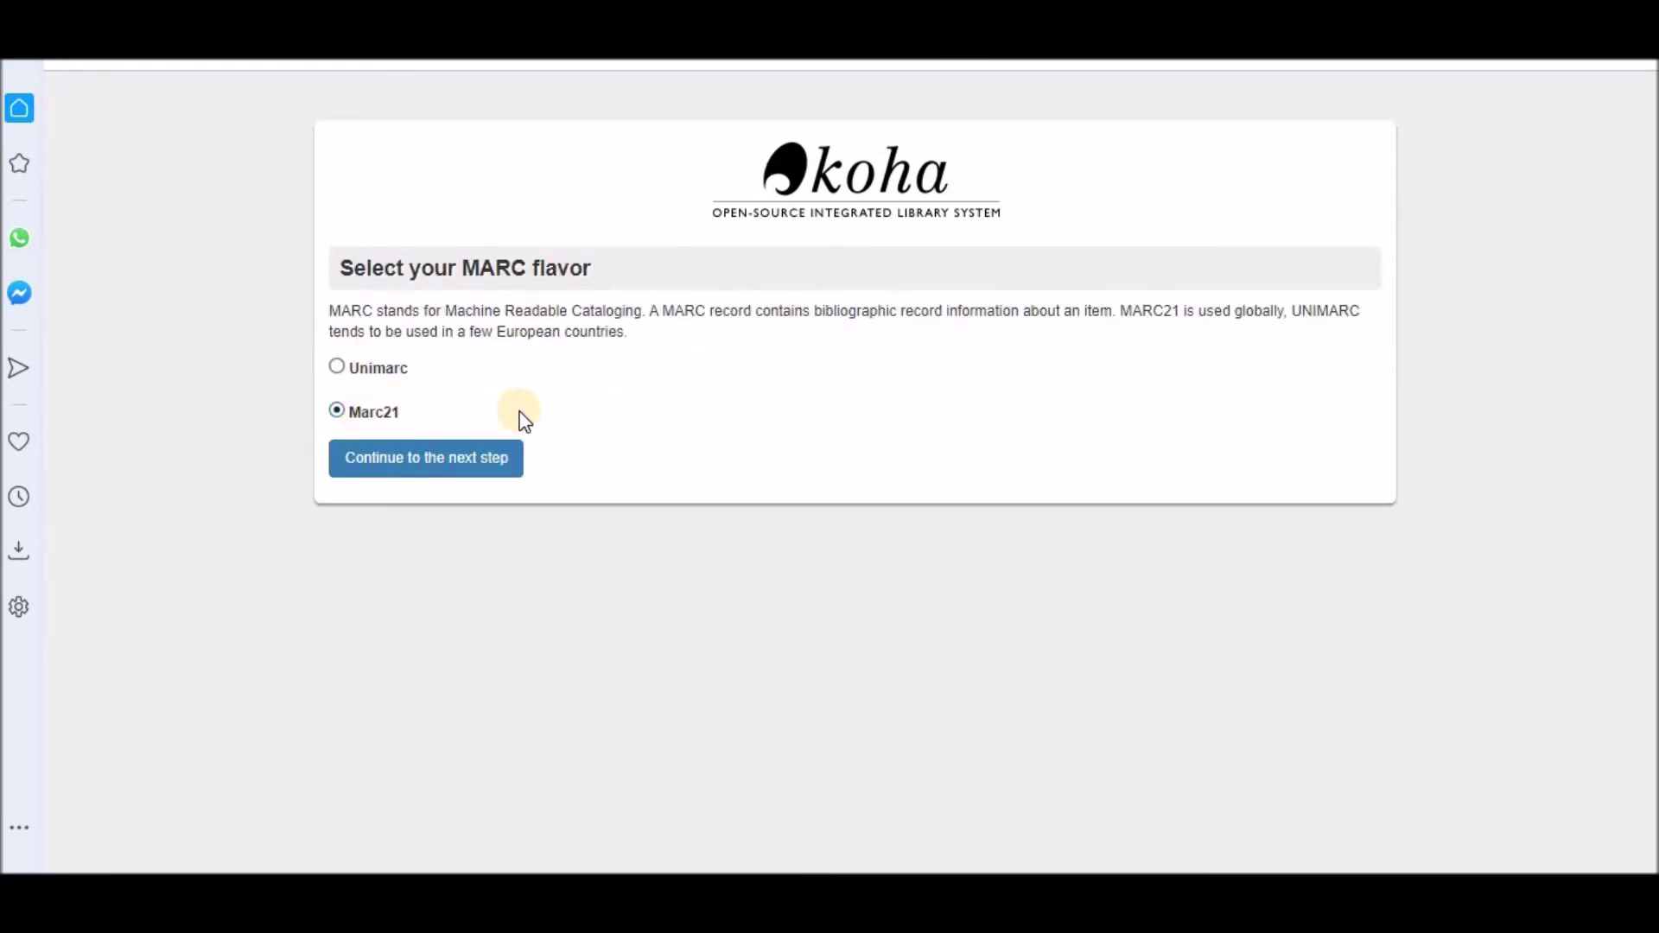
pyautogui.click(450, 473)
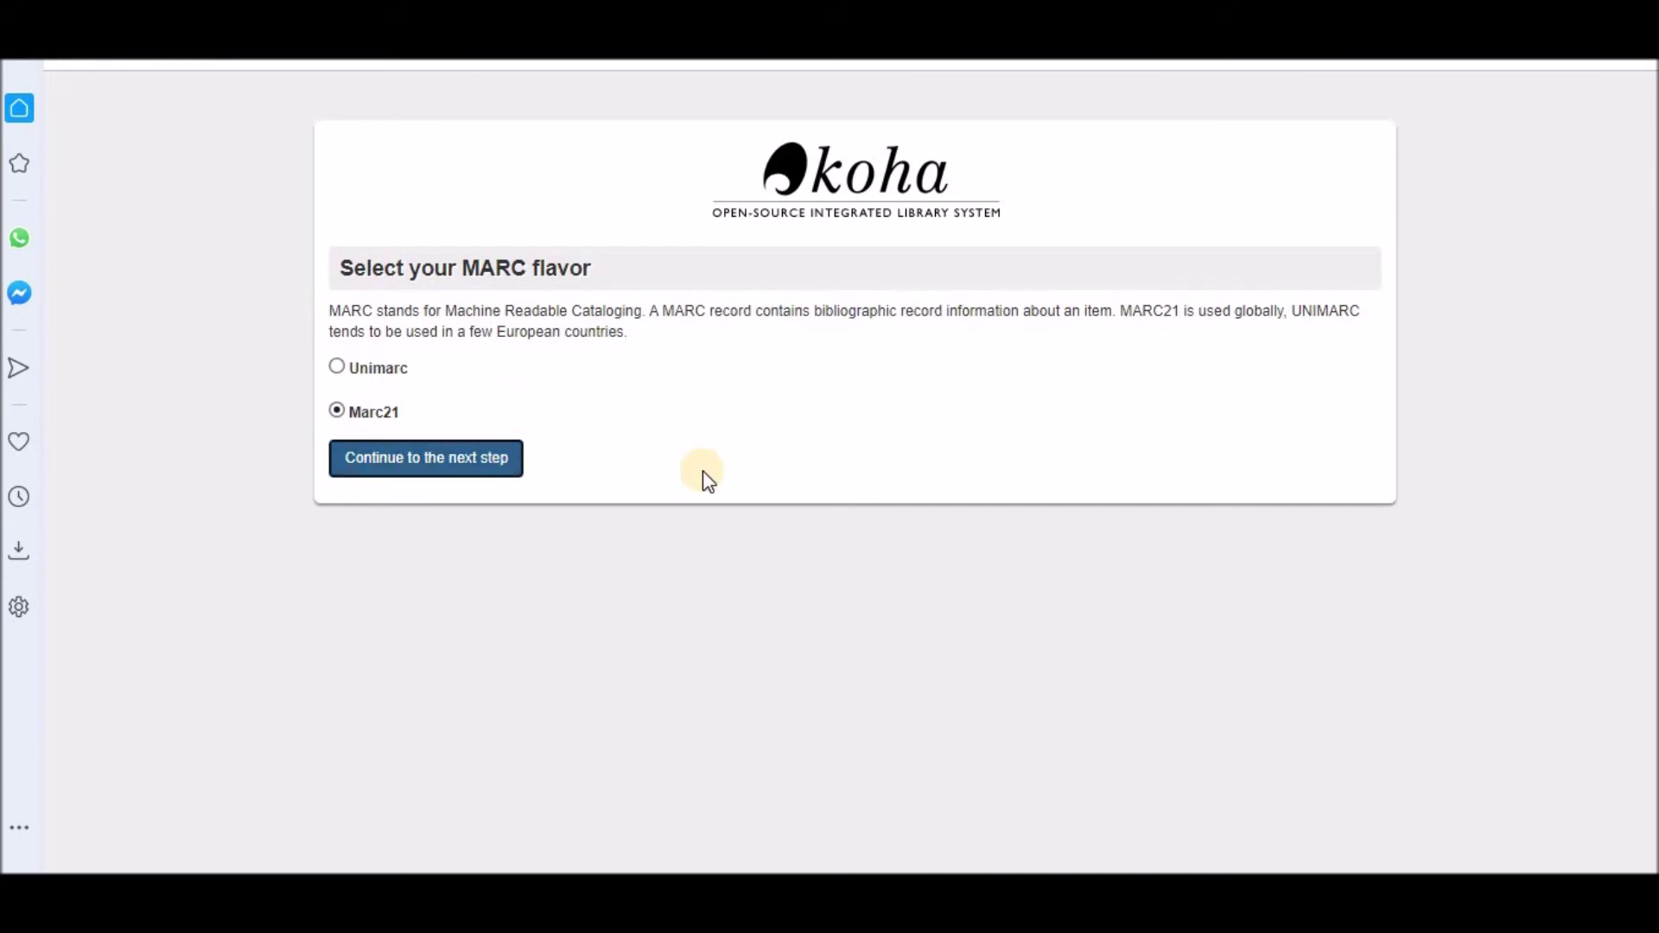
pyautogui.scroll(-1, 702, 470)
# Step: Include MARC 21 matching rules, the FA framework, simple MARC 21 frameworks and default authorised values
pyautogui.scroll(-1, 702, 470)
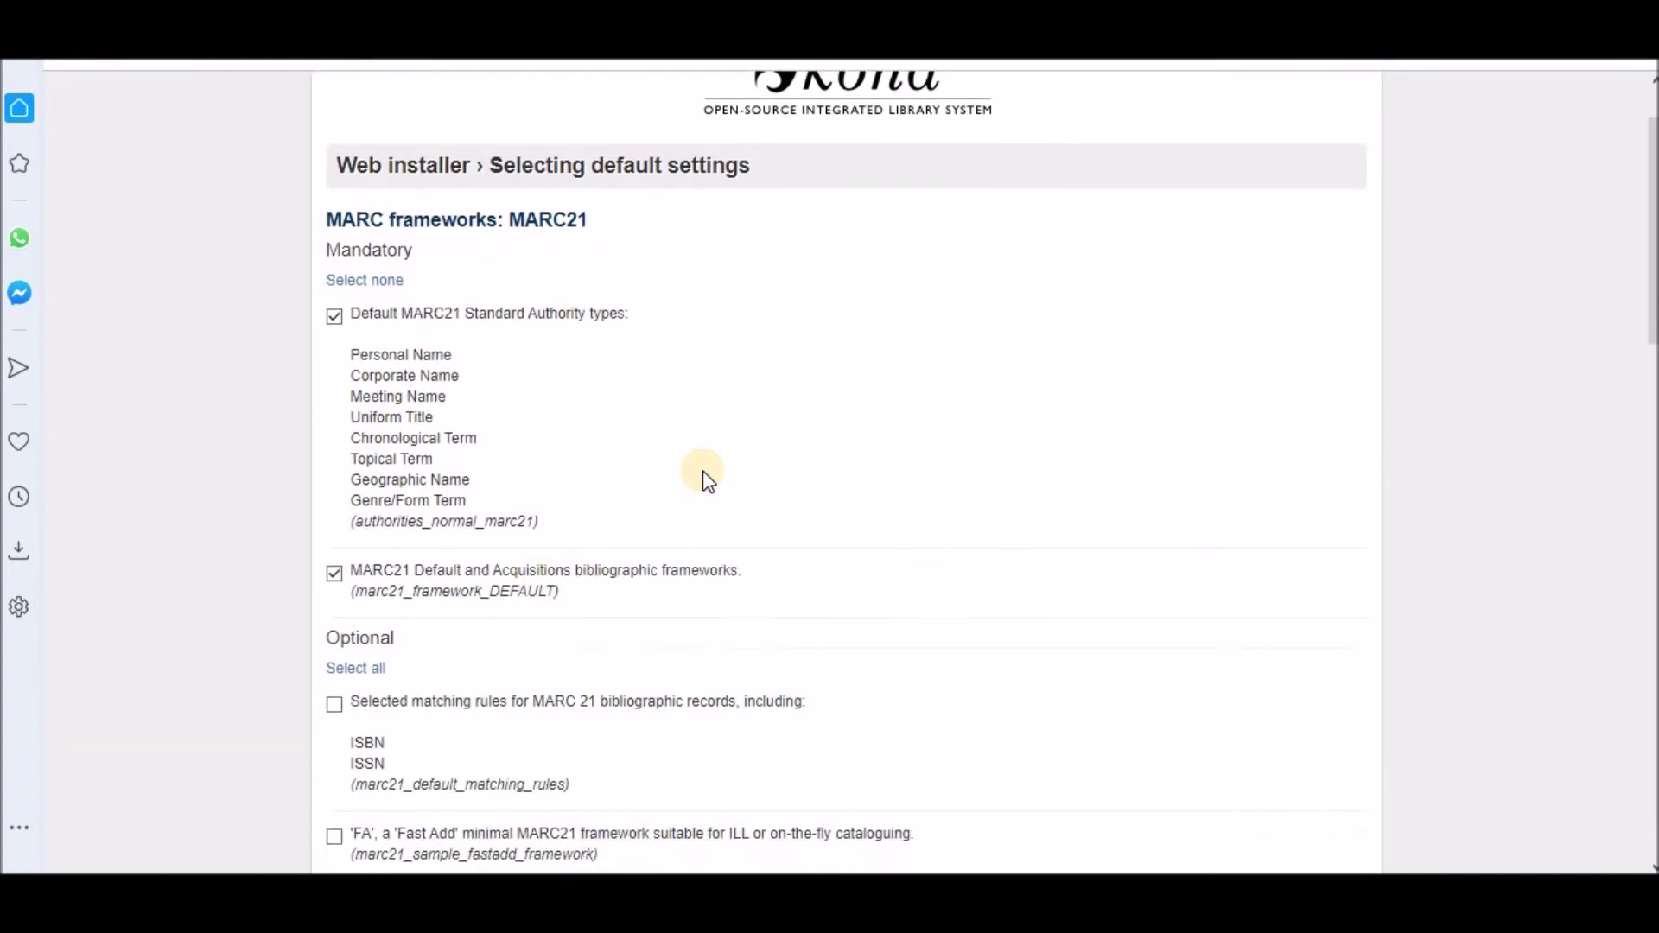
pyautogui.scroll(-4, 702, 470)
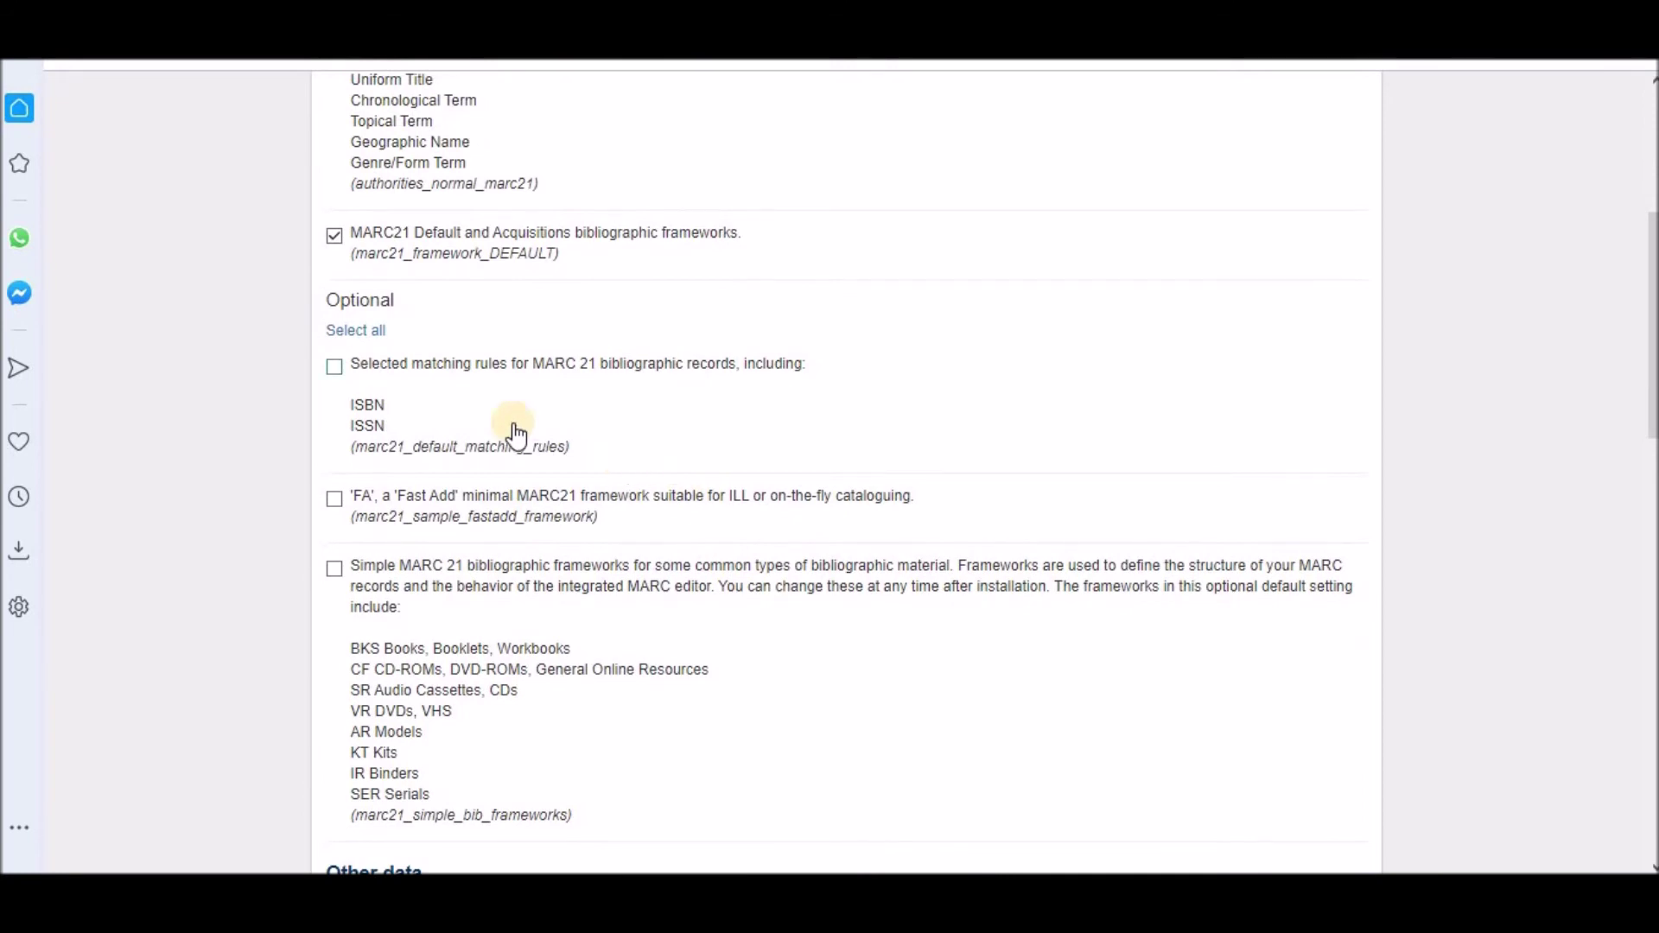
pyautogui.click(333, 367)
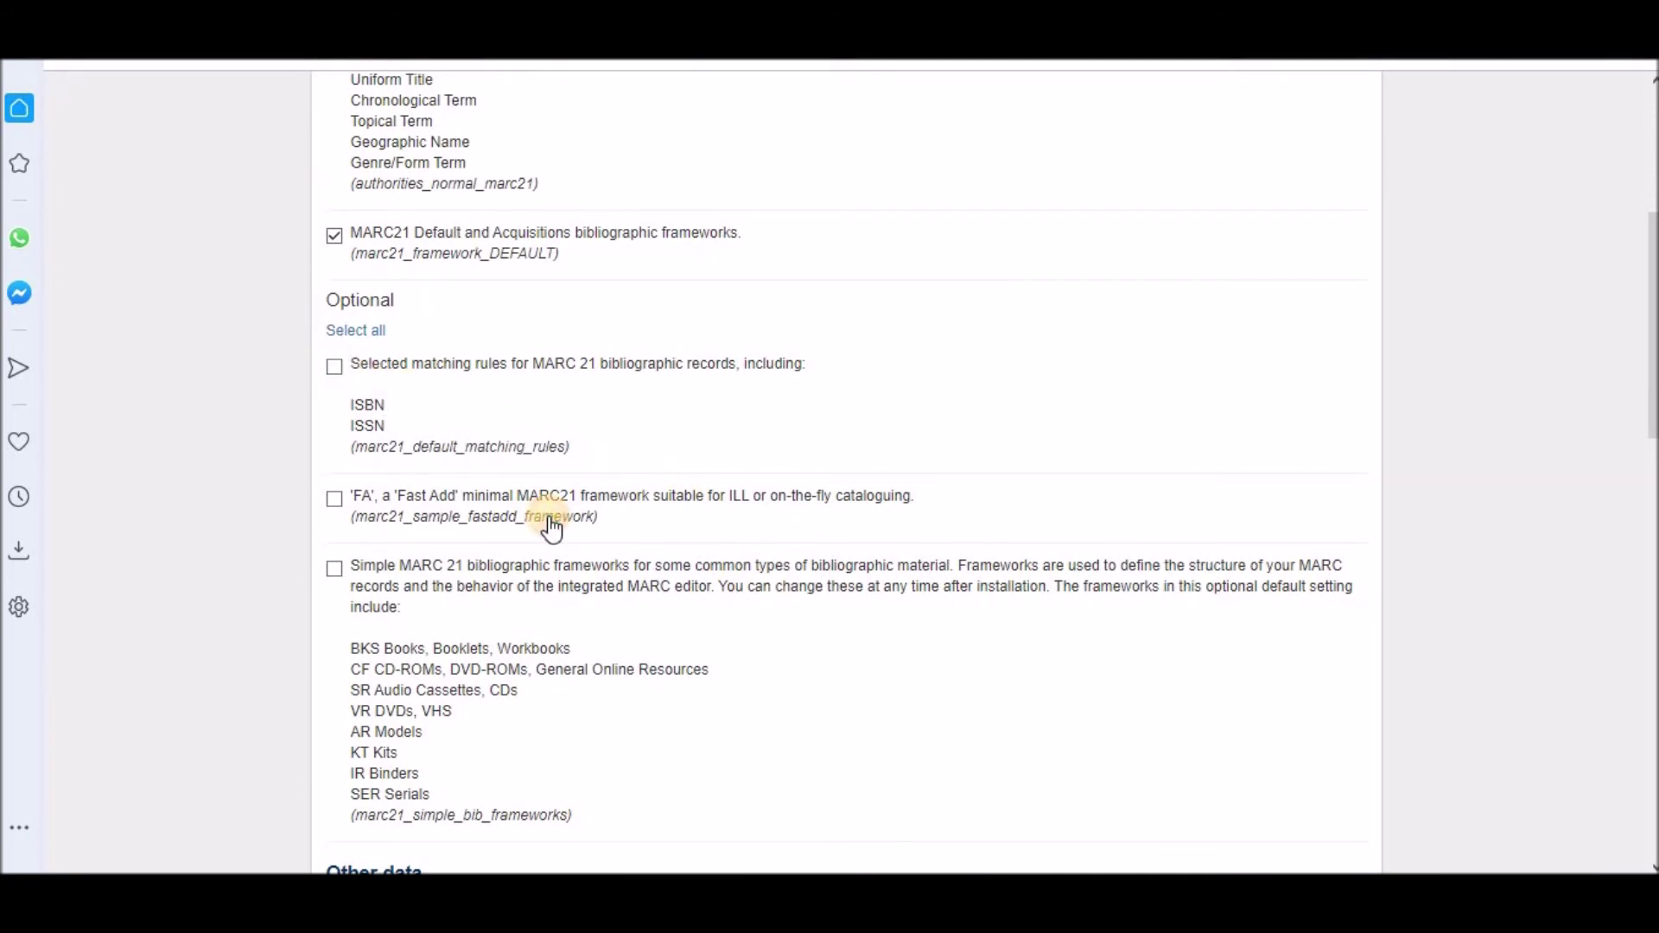
pyautogui.scroll(-2, 551, 527)
pyautogui.click(339, 365)
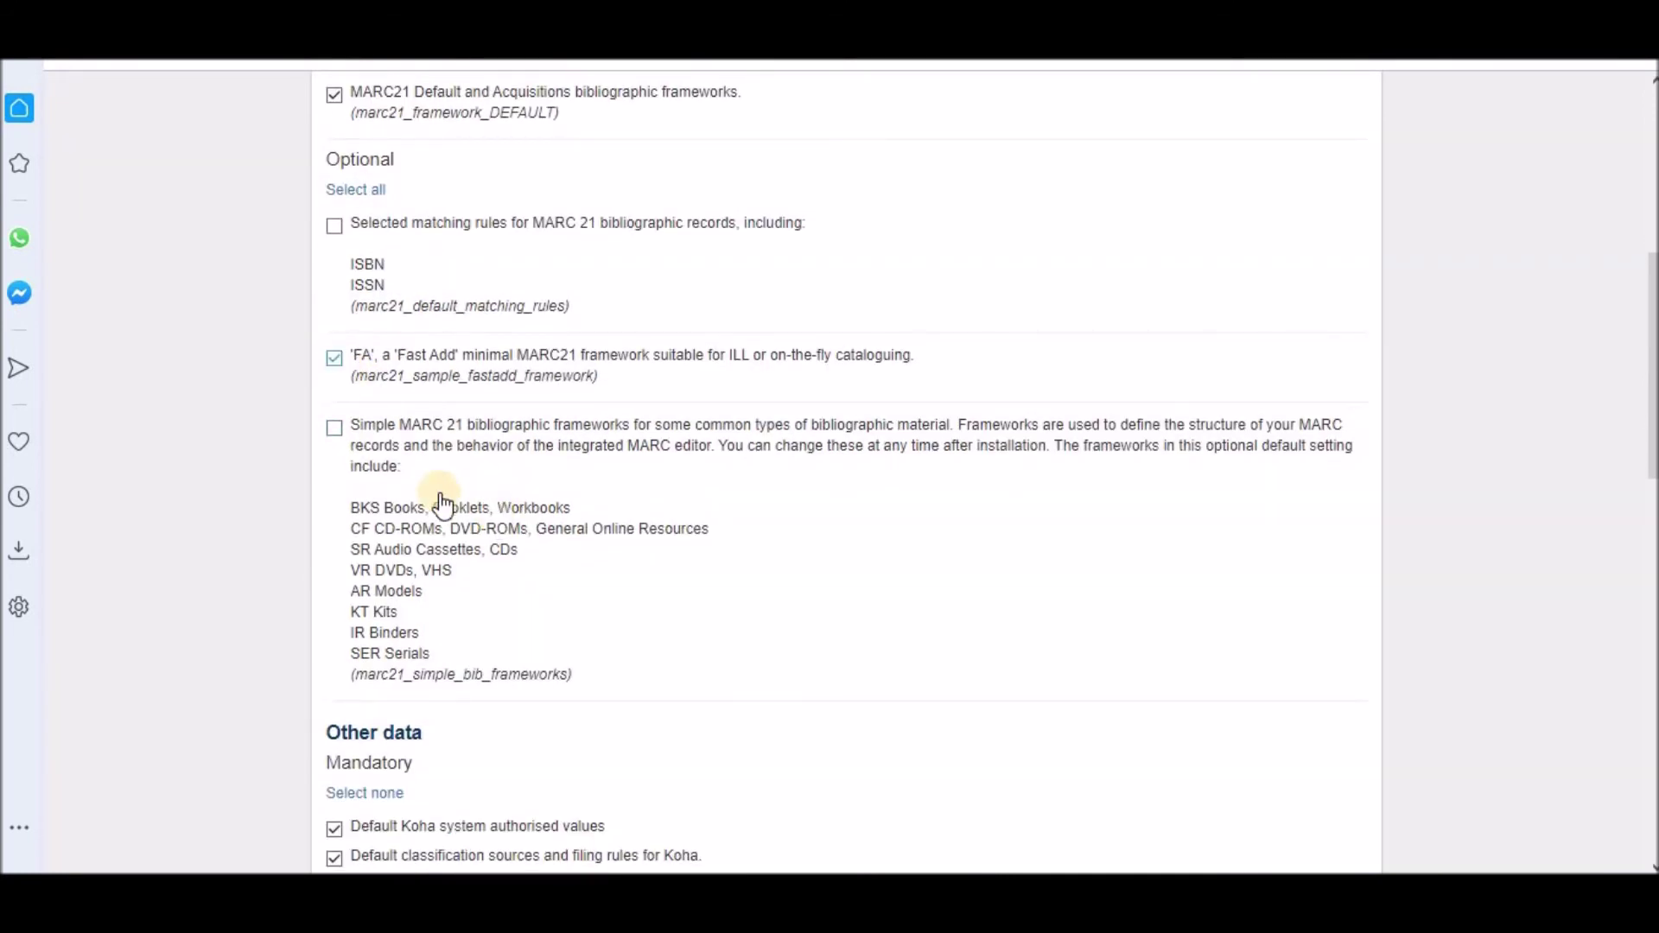
pyautogui.click(335, 429)
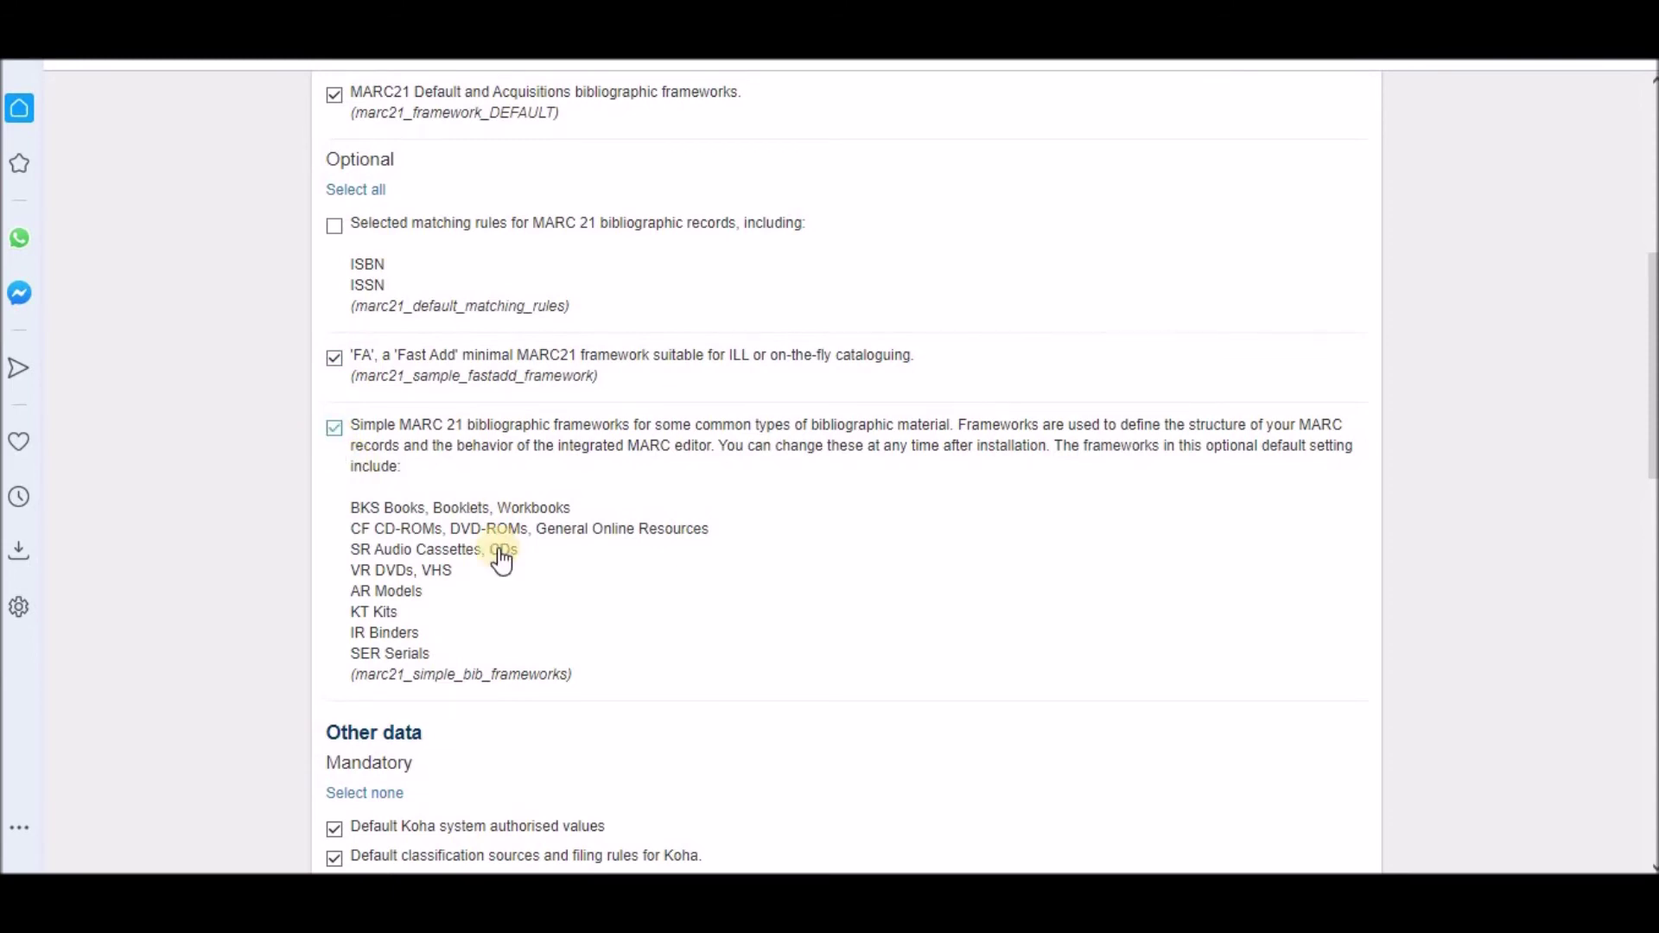
pyautogui.scroll(-3, 501, 560)
pyautogui.scroll(-5, 503, 558)
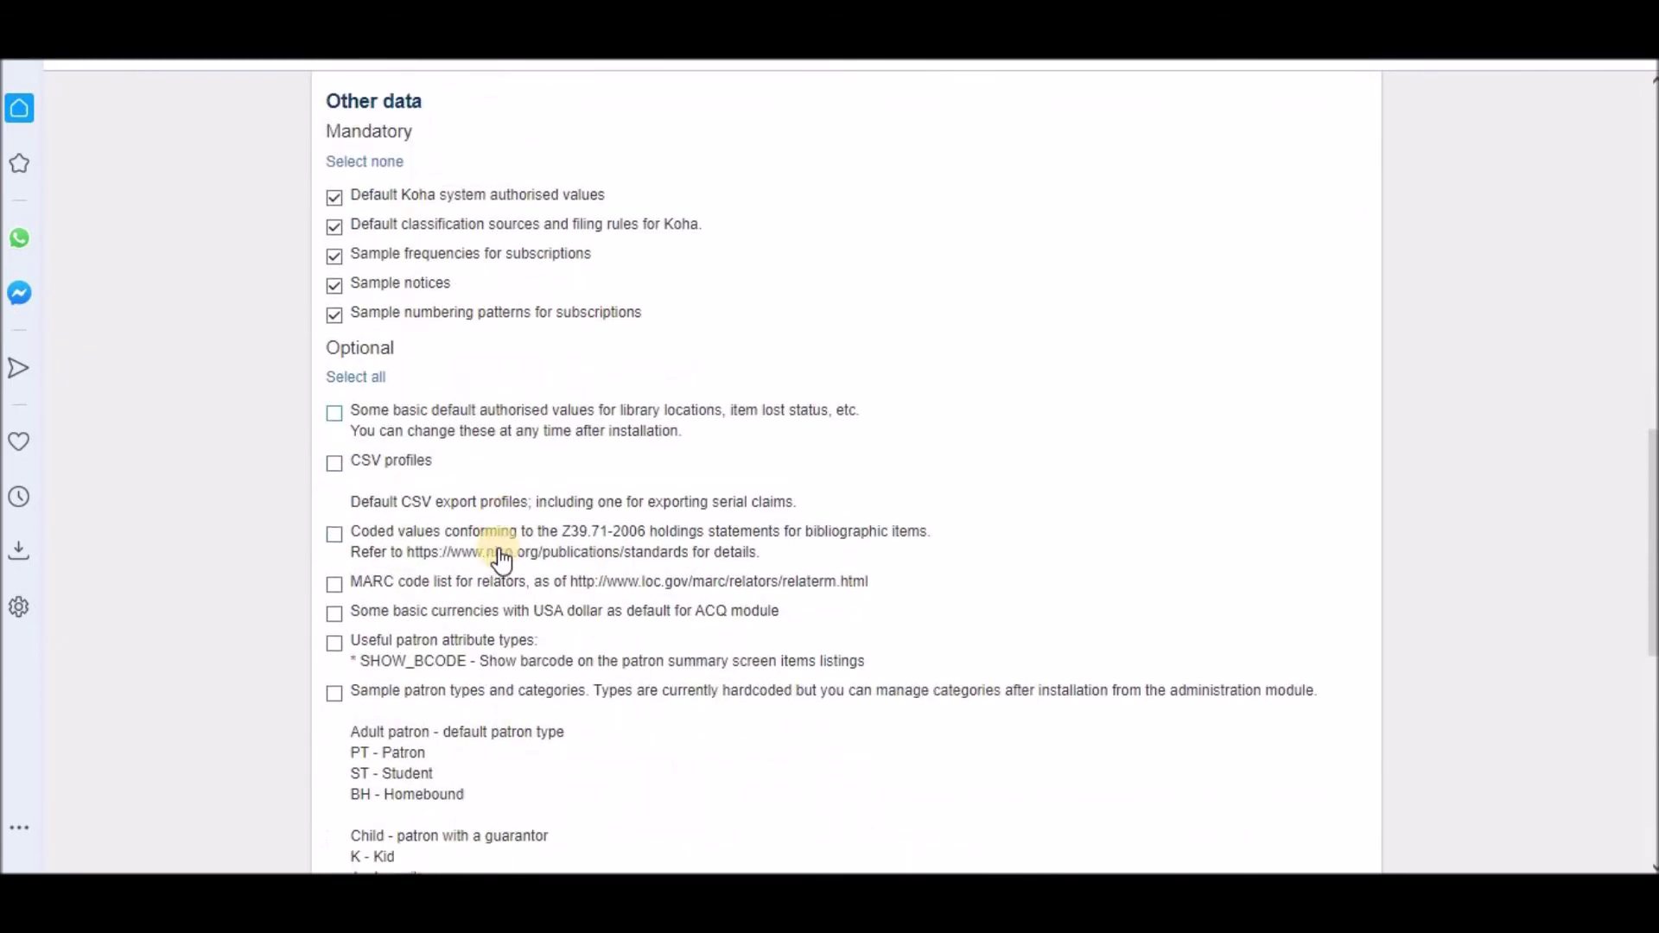
pyautogui.scroll(-1, 503, 557)
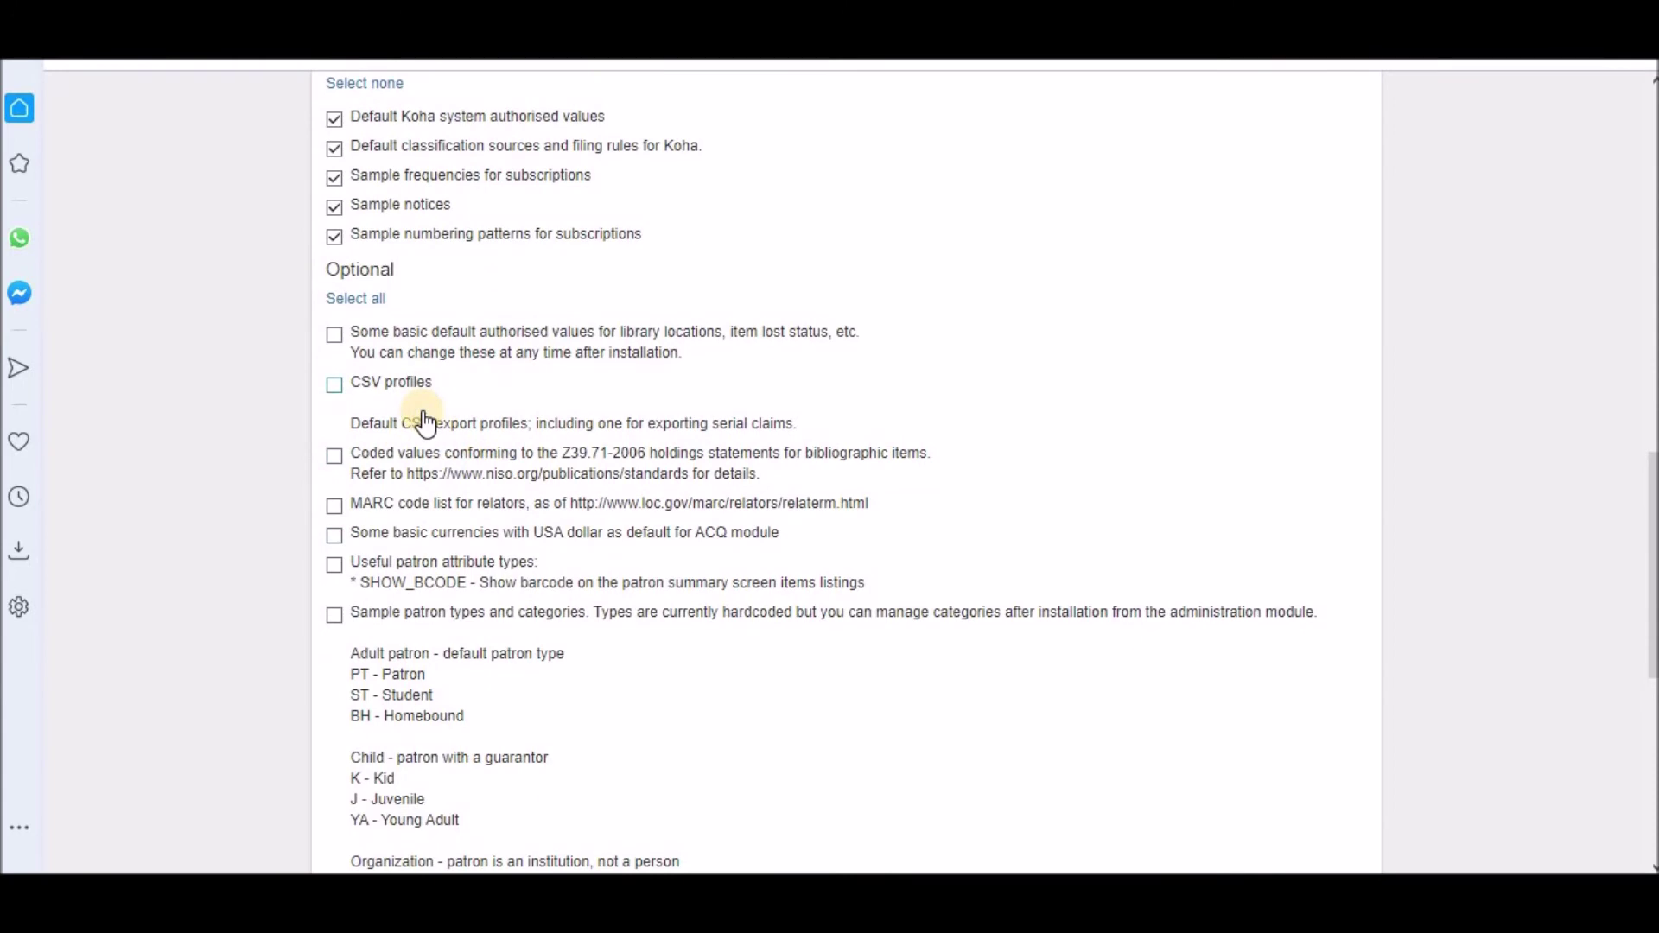
pyautogui.click(335, 335)
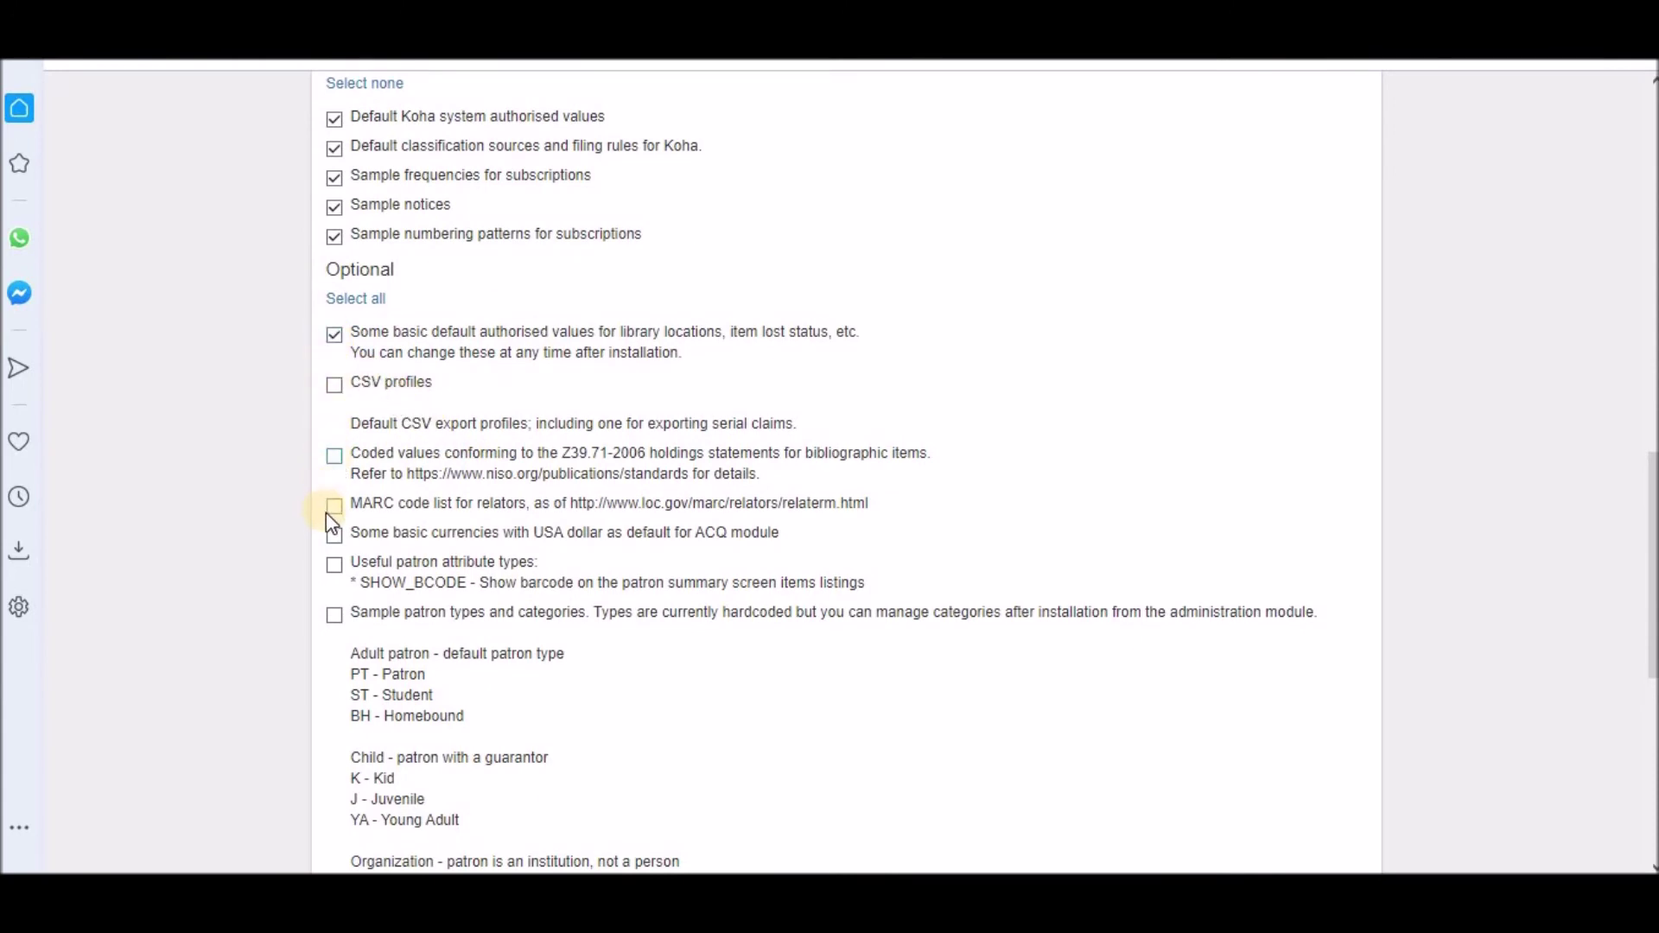
# Step: Add sample holidays, news, quotes and Z39.50 search servers, then import the selected data
pyautogui.scroll(-1, 434, 654)
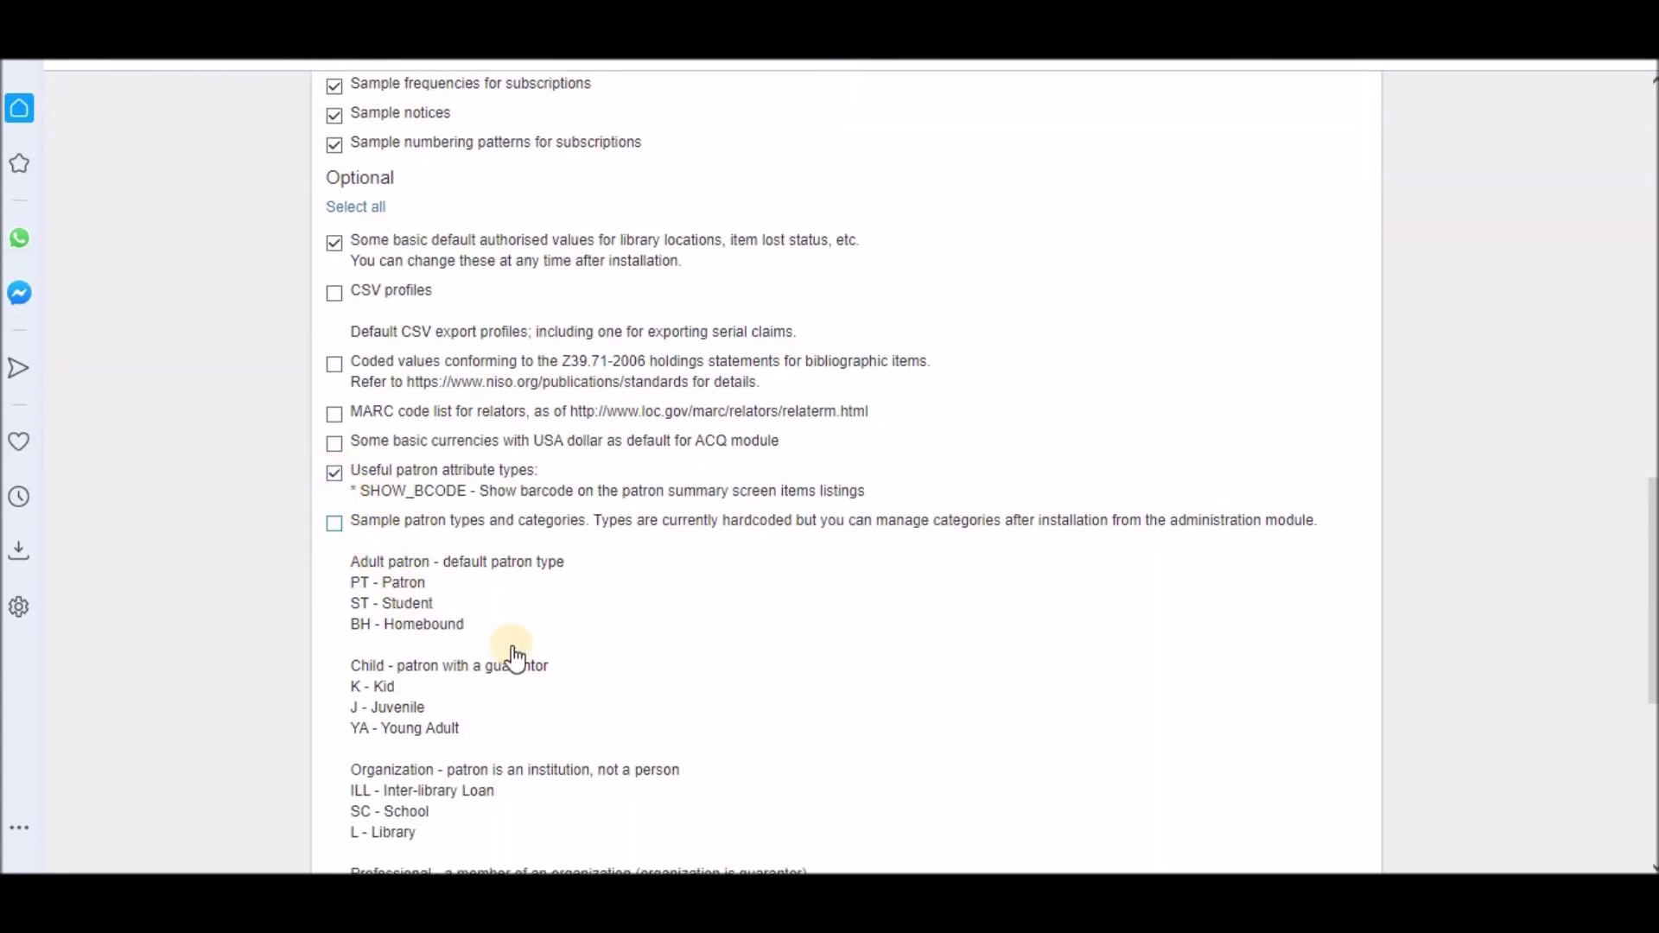
pyautogui.scroll(-2, 515, 658)
pyautogui.scroll(-2, 514, 658)
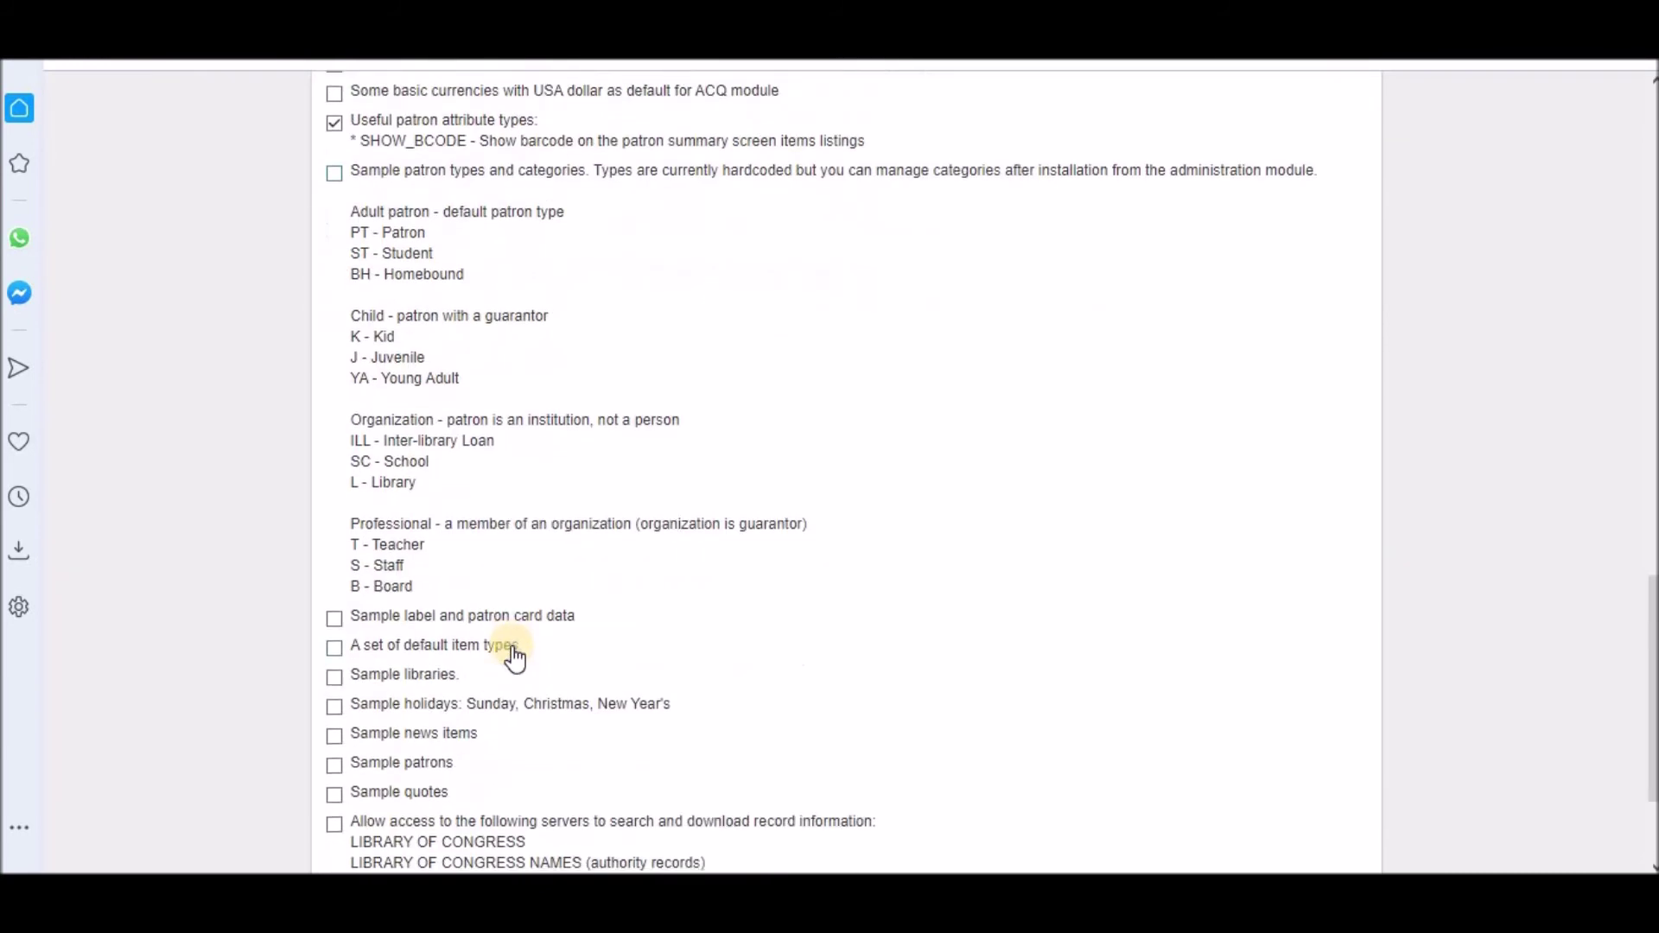
pyautogui.scroll(-2, 515, 658)
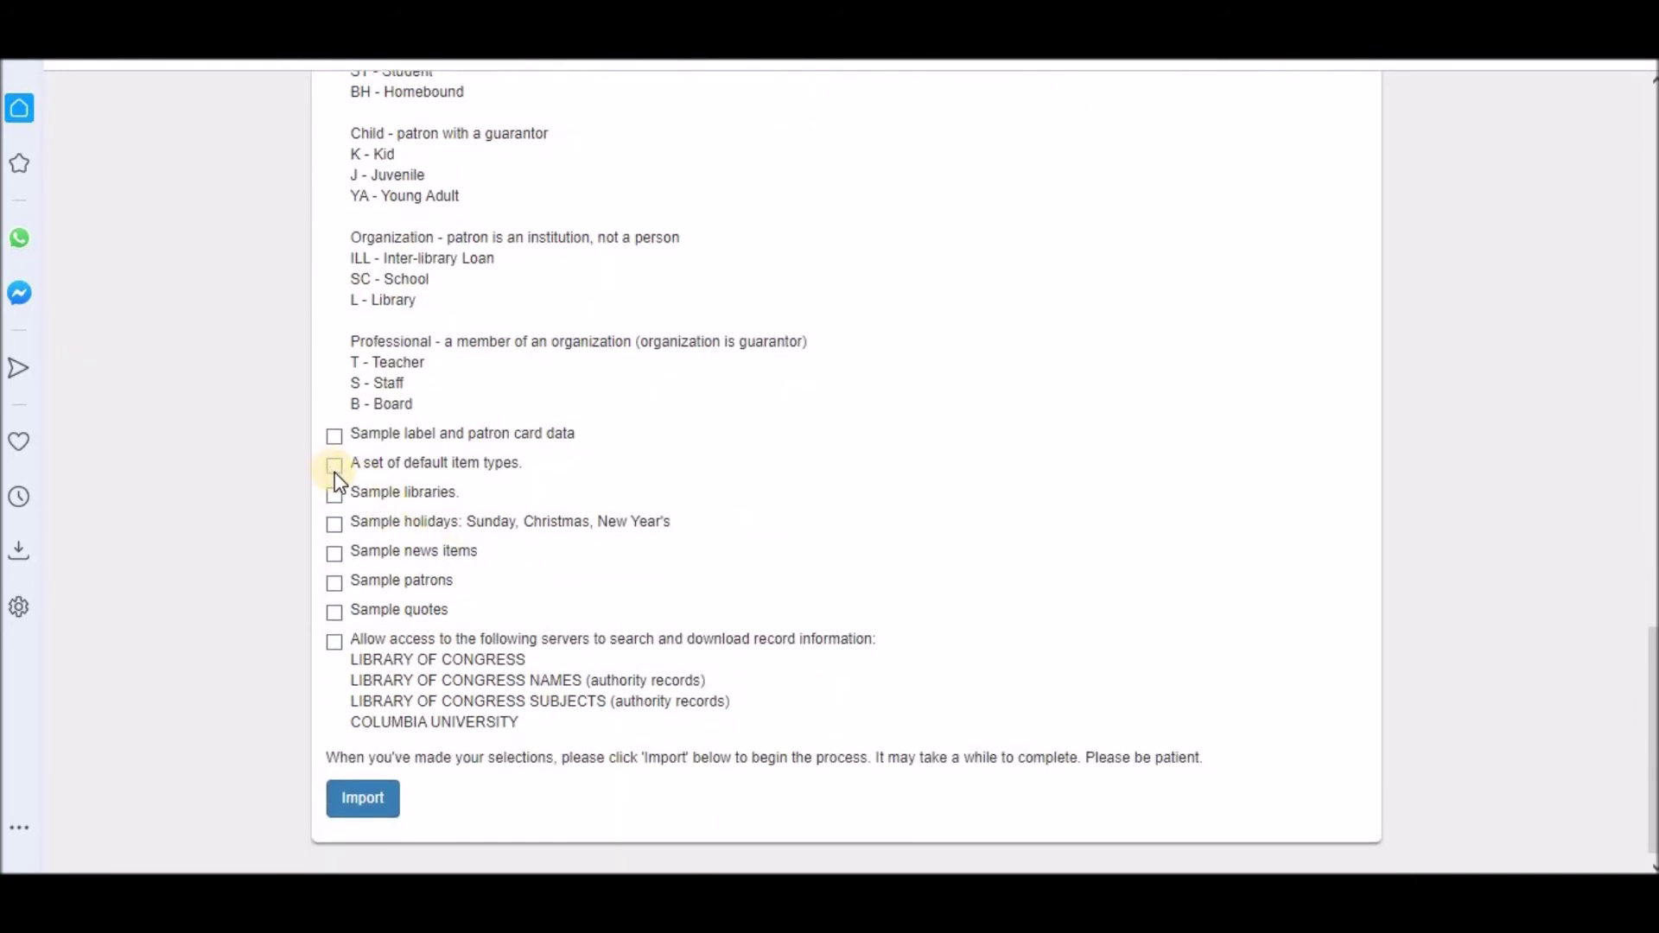
pyautogui.click(332, 523)
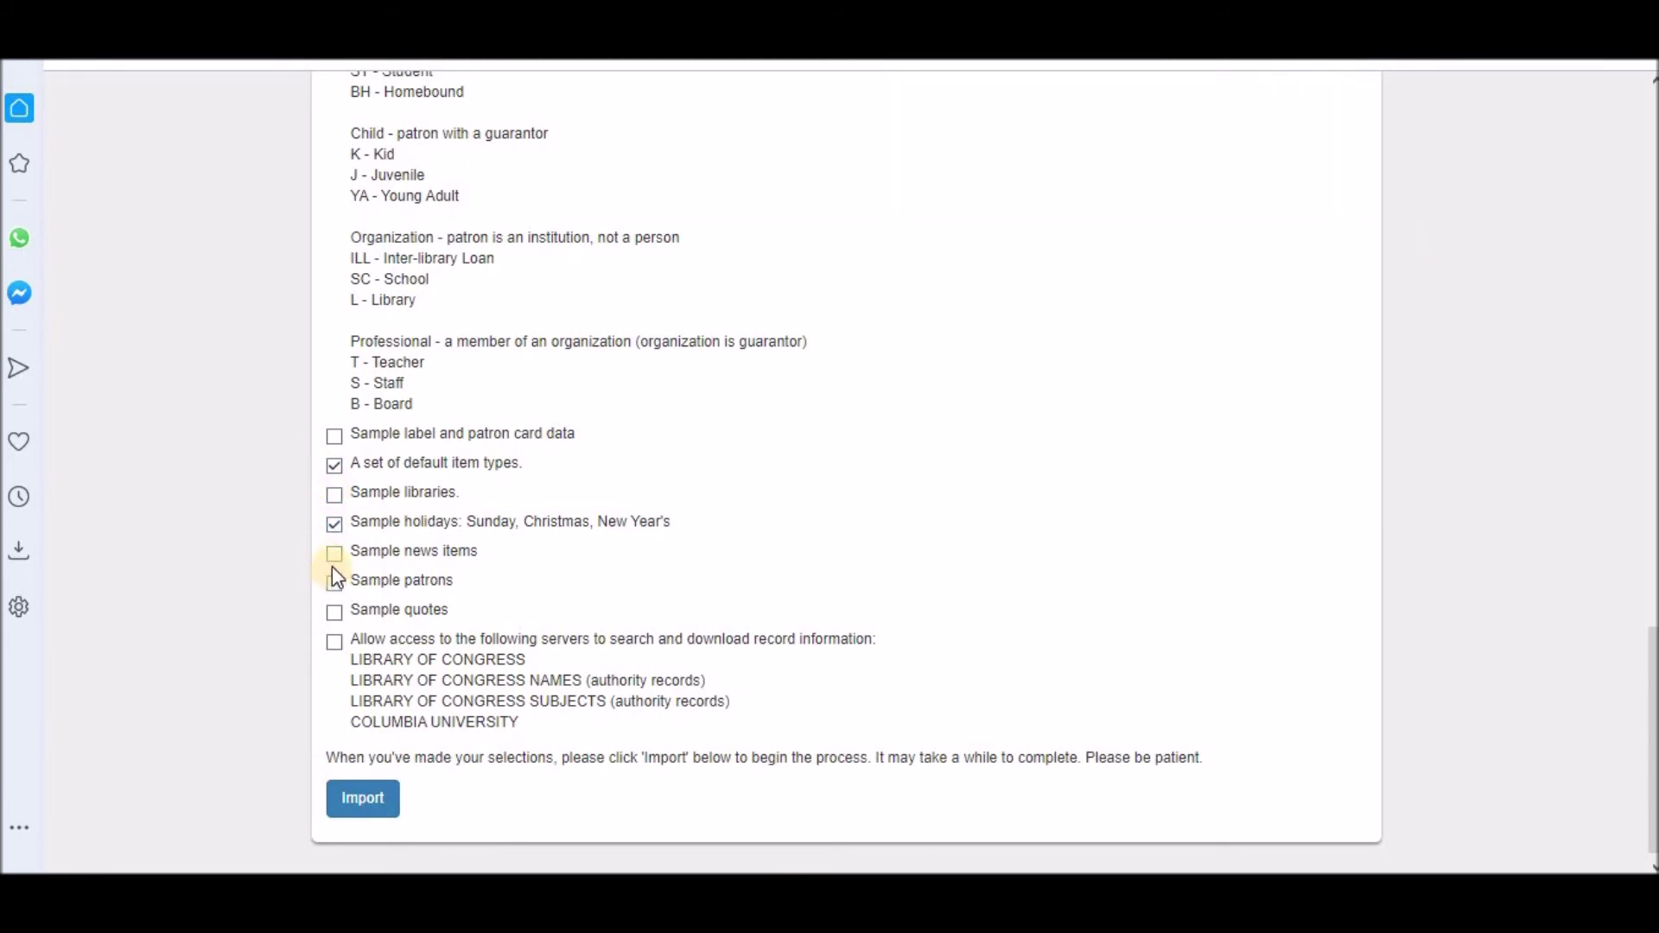
pyautogui.click(333, 558)
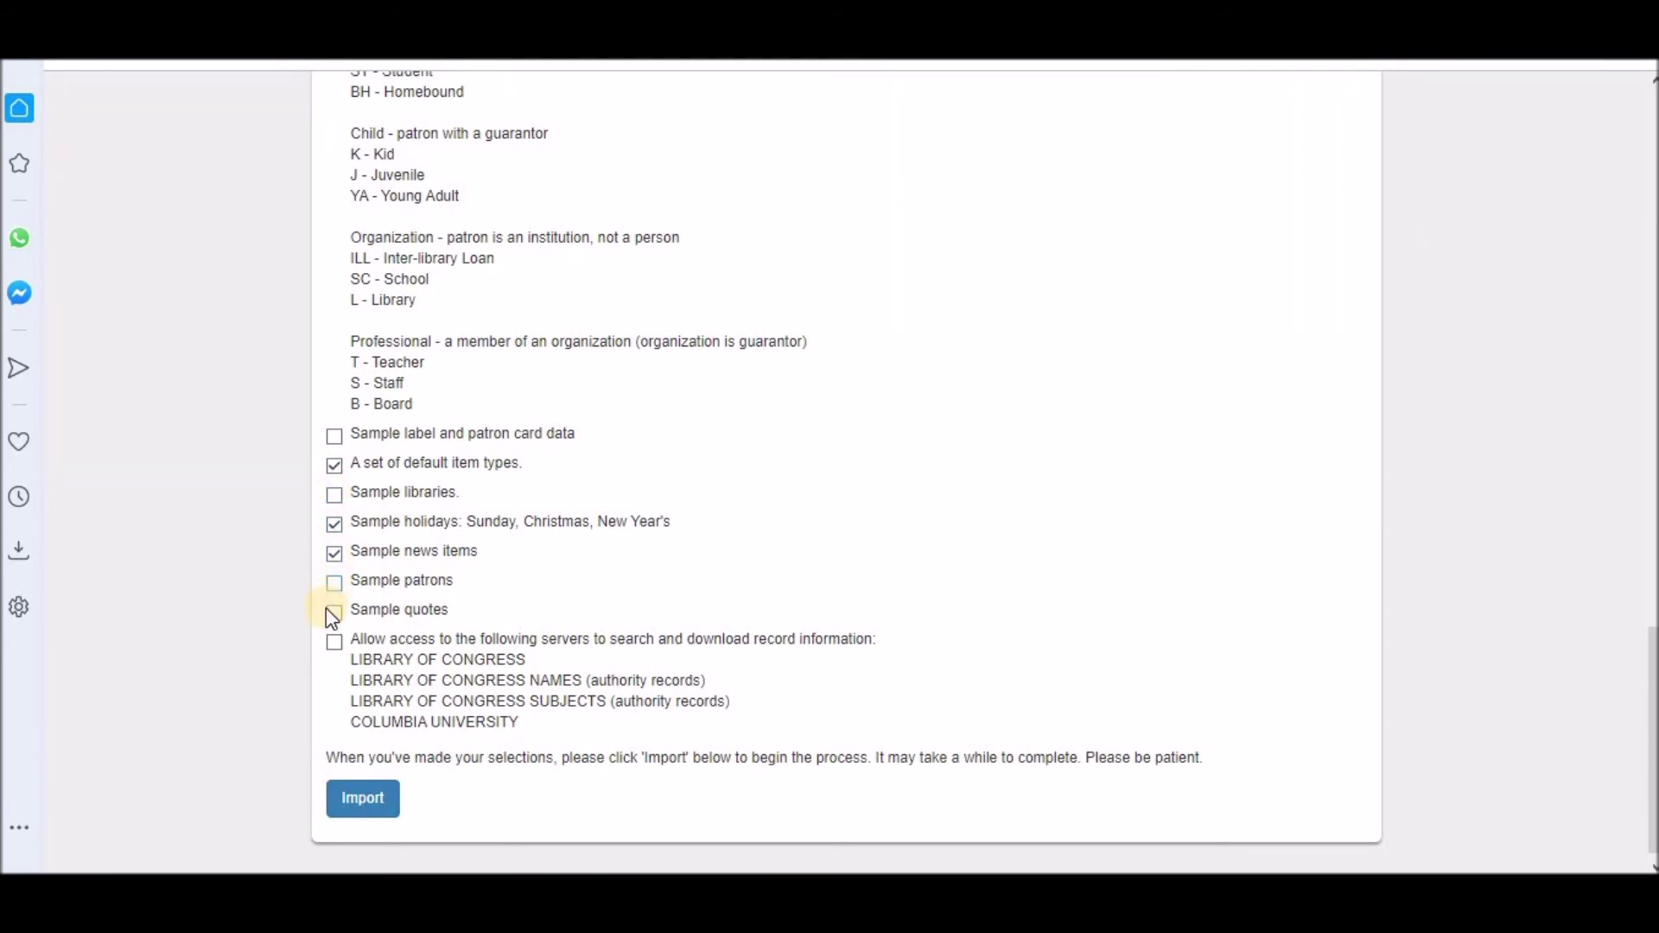
pyautogui.click(335, 614)
pyautogui.click(334, 644)
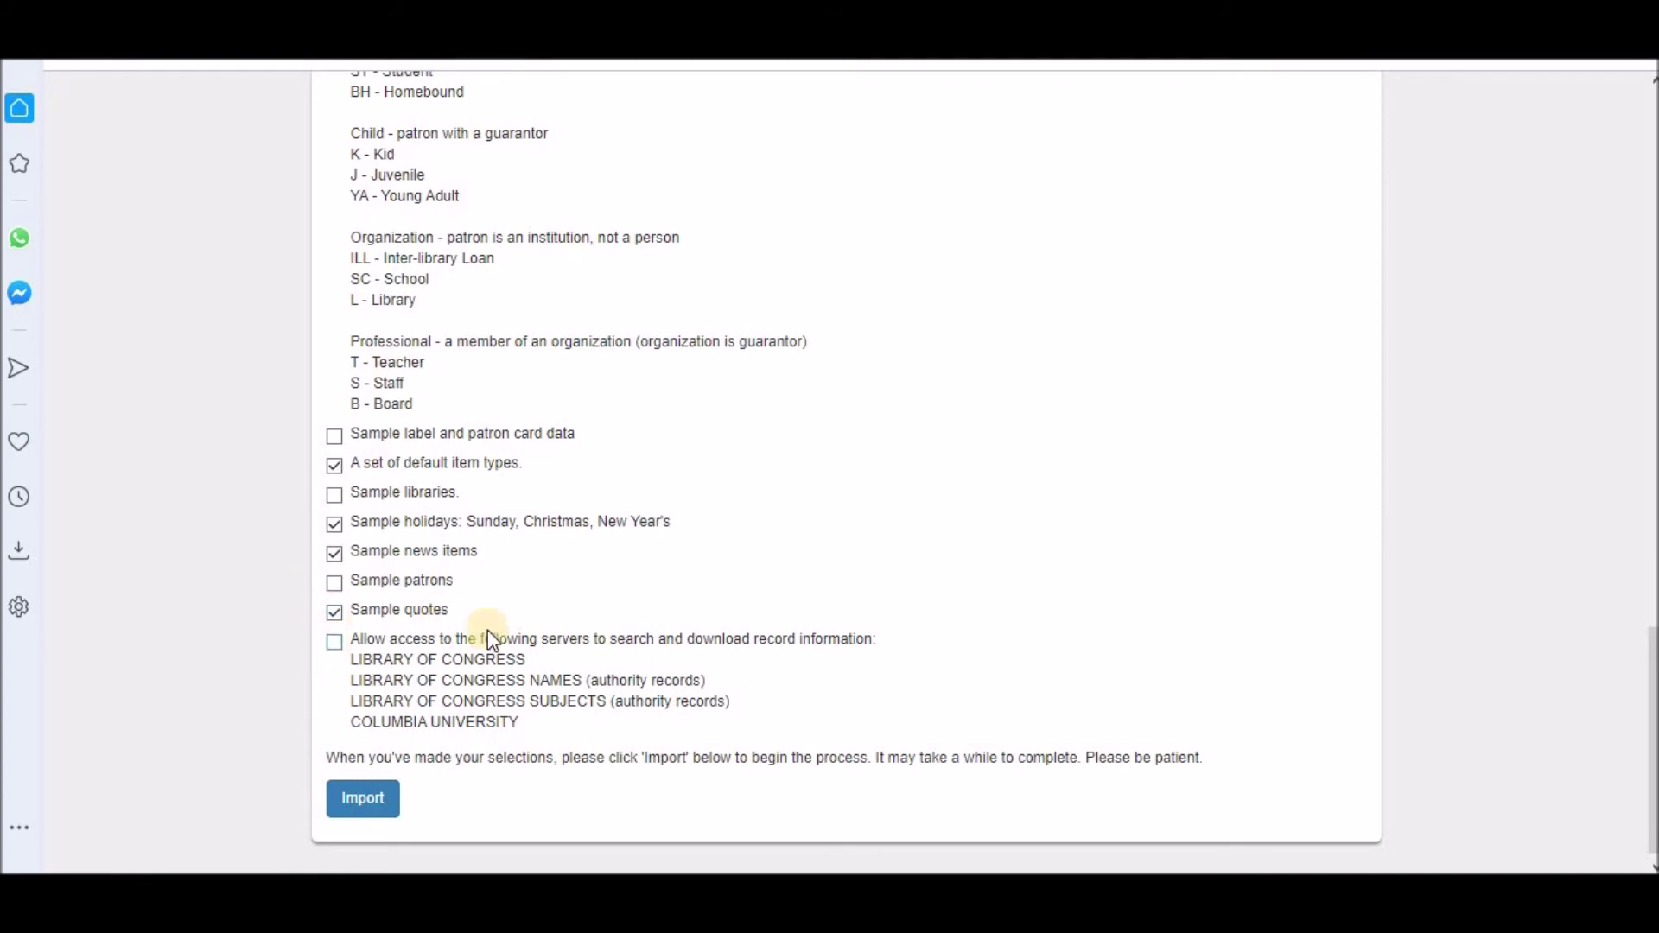
pyautogui.scroll(-1, 432, 734)
pyautogui.click(363, 793)
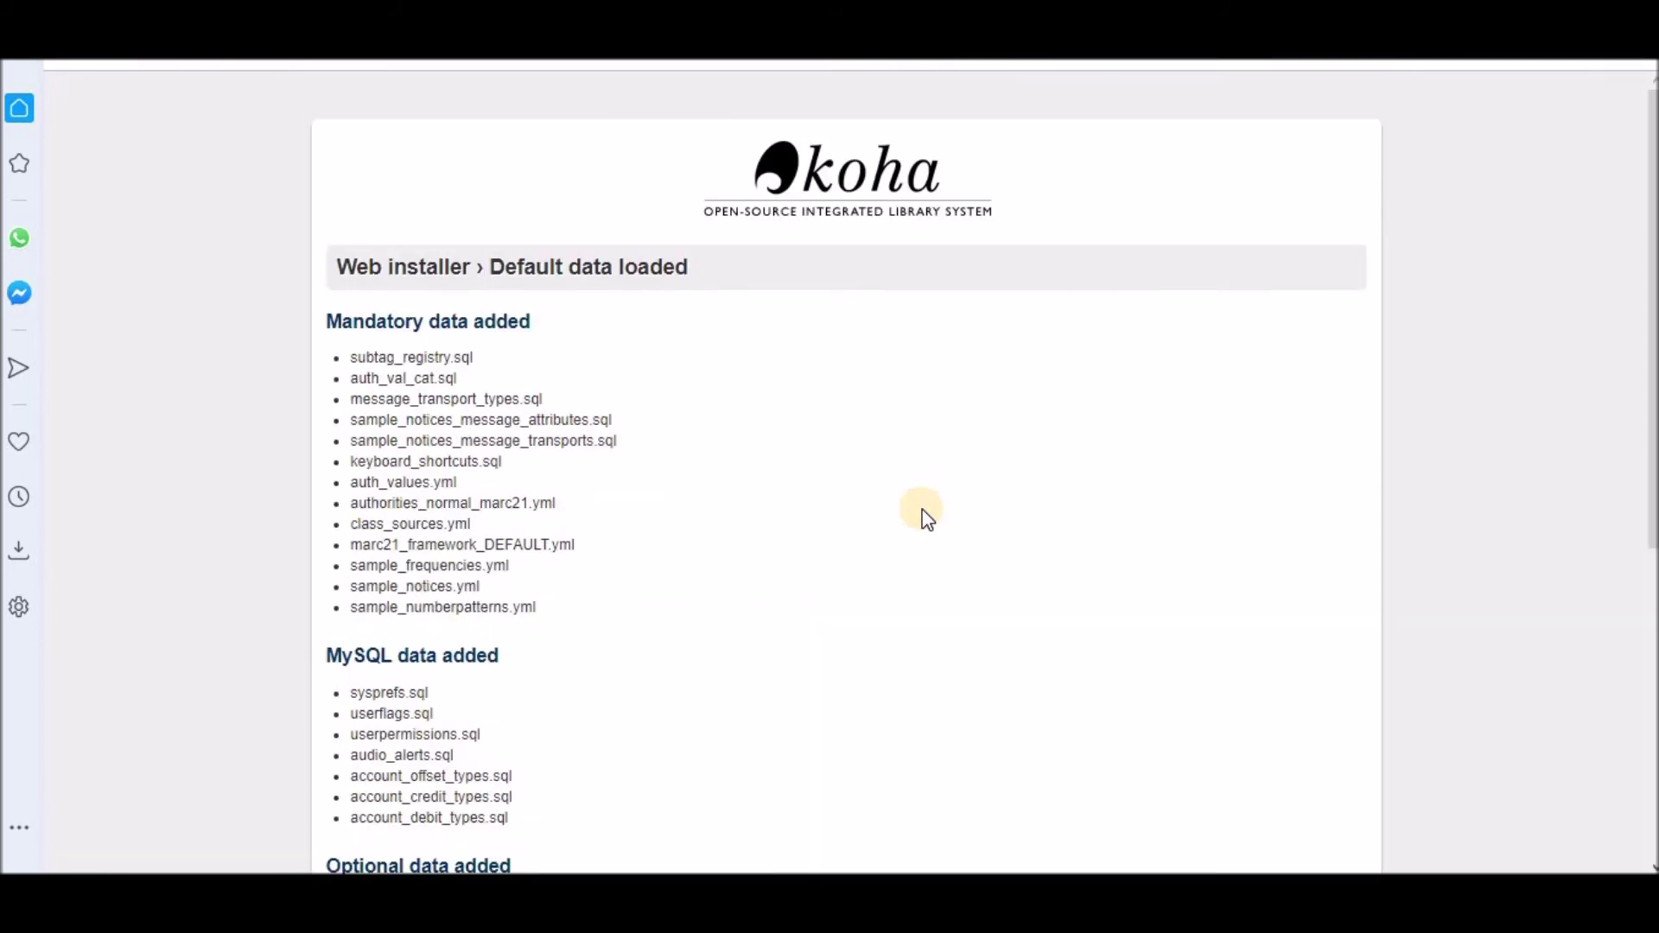
# Step: Continue from Default data loaded to set up Koha's basic requirements
pyautogui.scroll(-6, 924, 517)
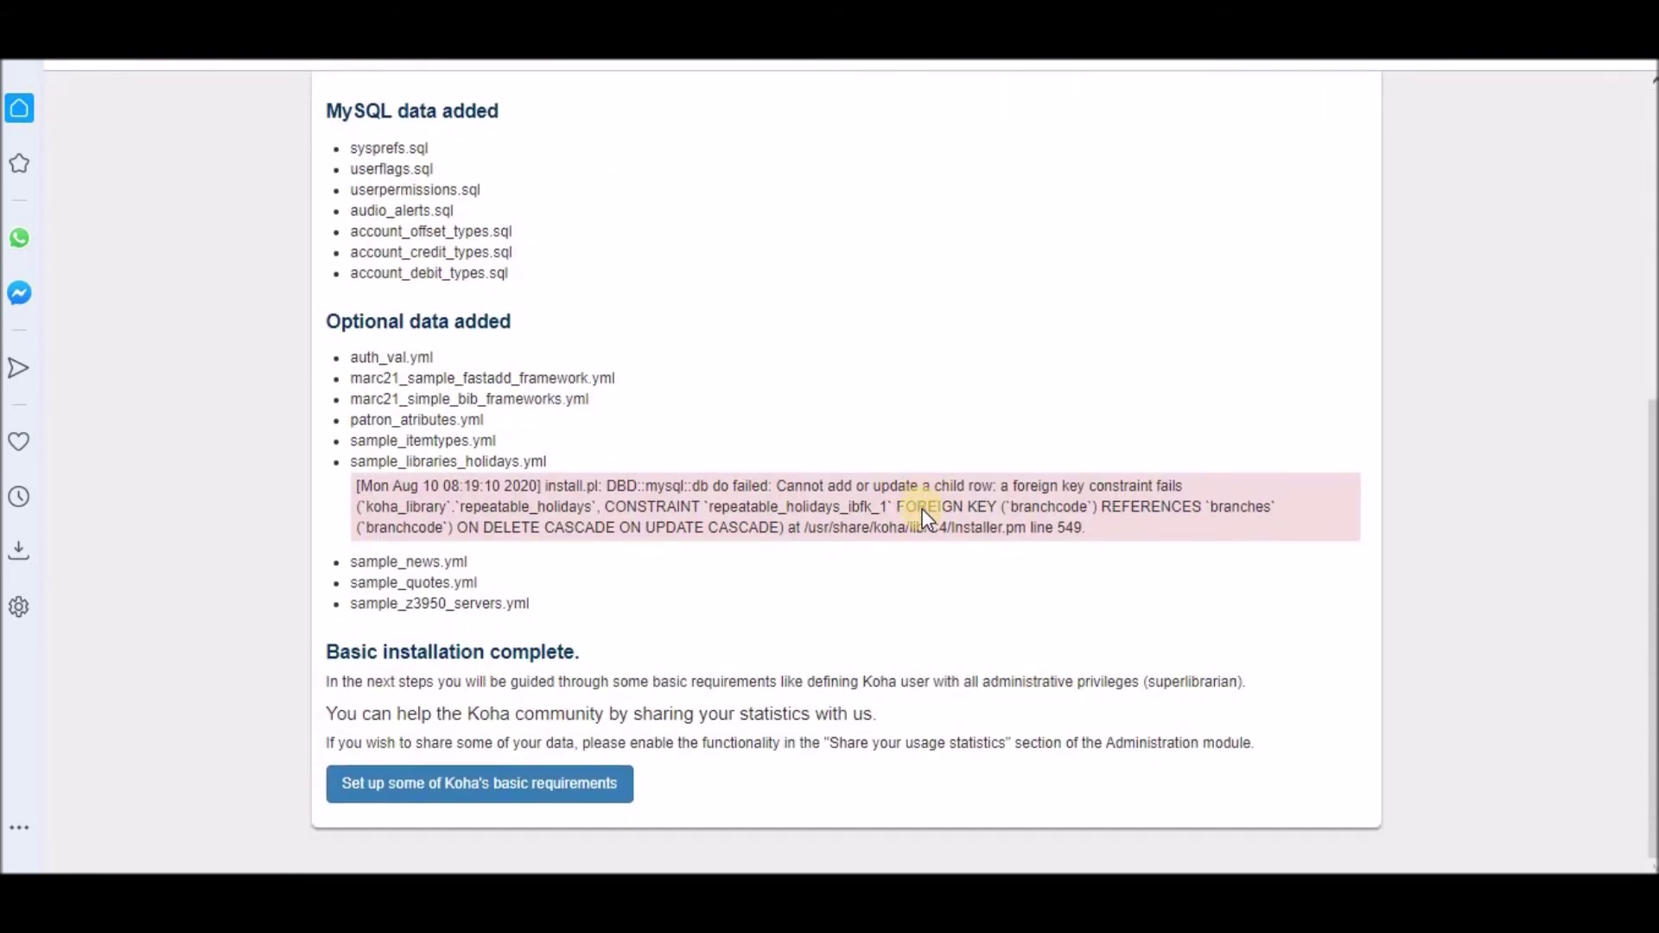
pyautogui.click(512, 799)
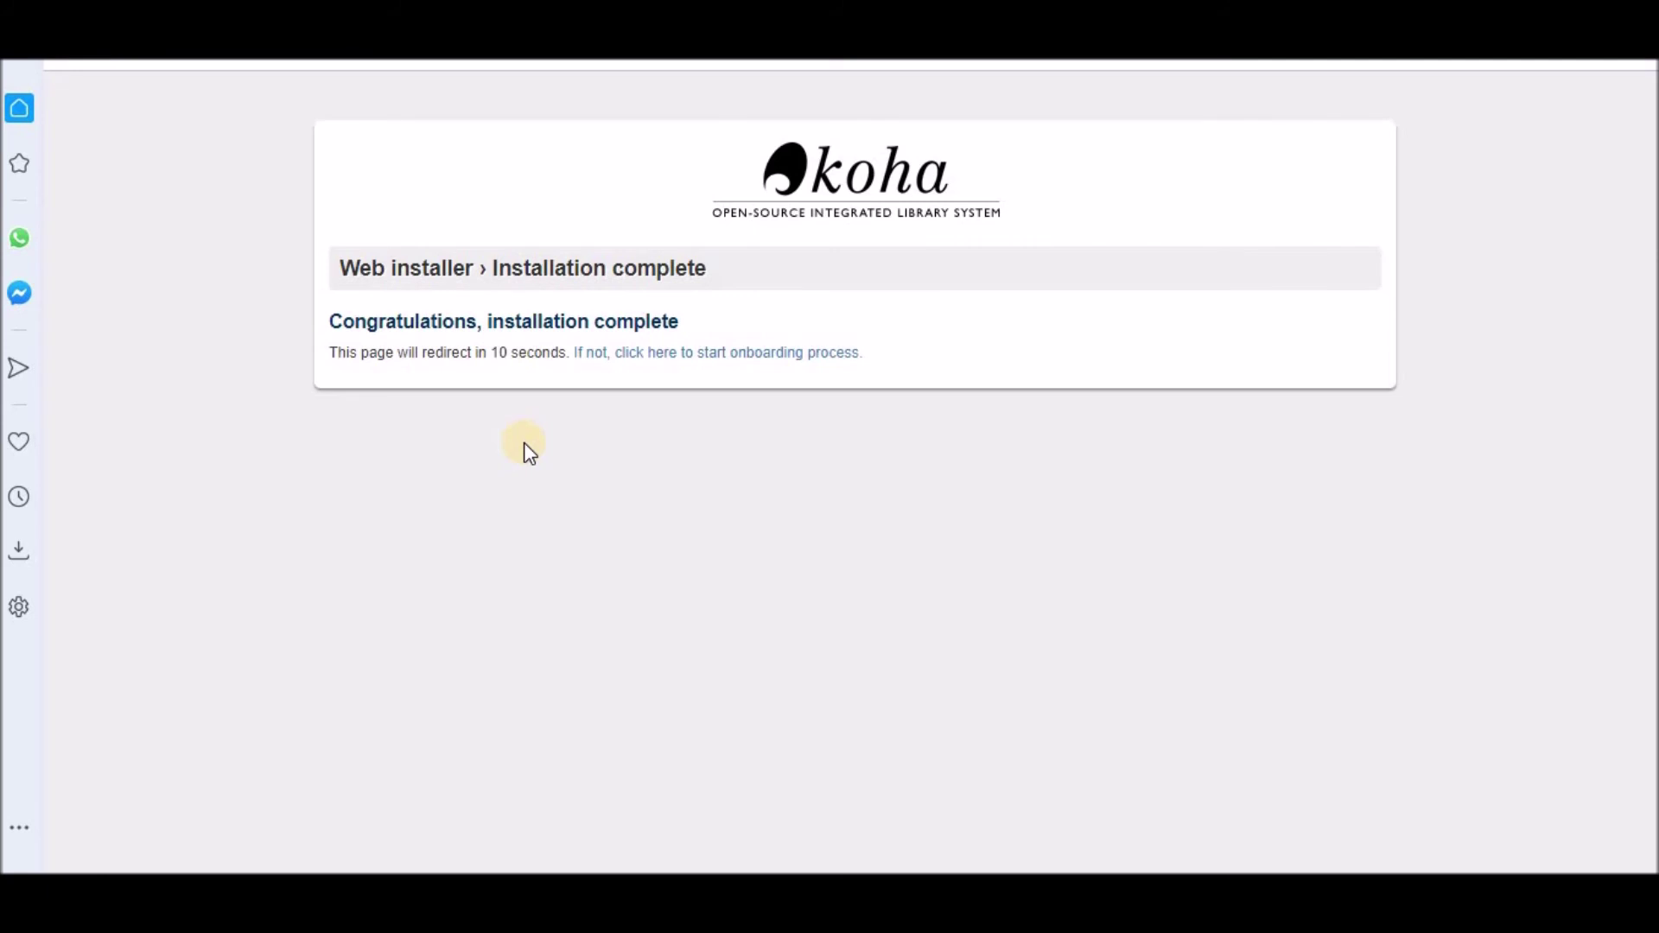
# Step: Create library code CL named 'Central Library' and submit it
pyautogui.click(533, 322)
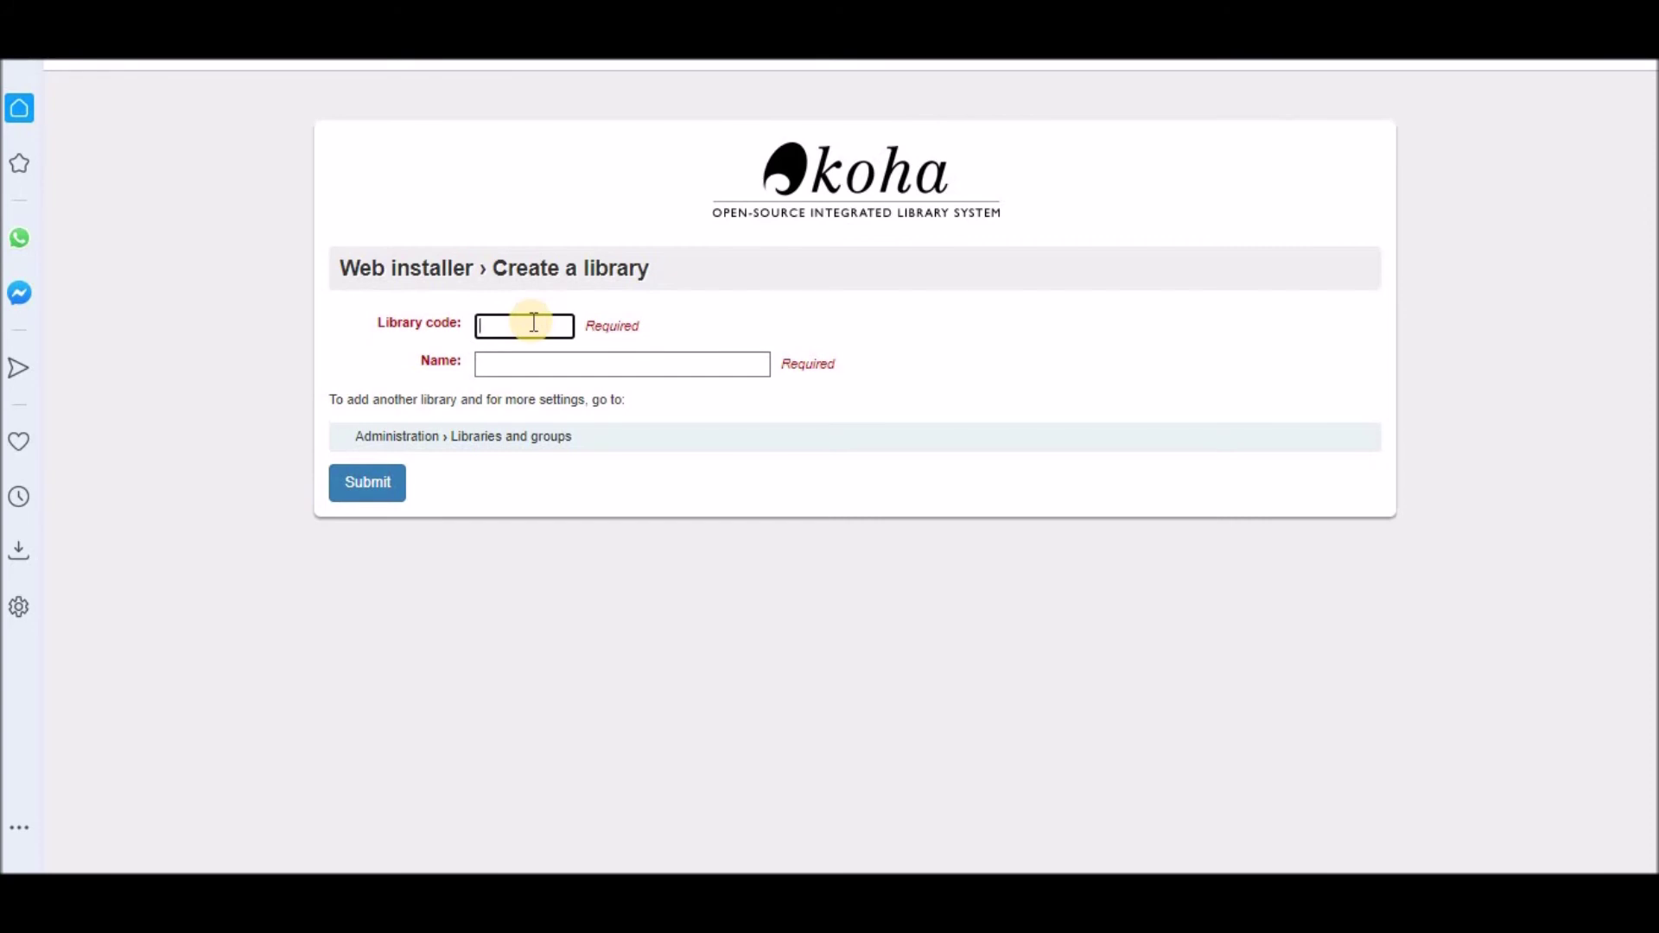
pyautogui.write('CL')
pyautogui.press('Tab')
pyautogui.write('Cen')
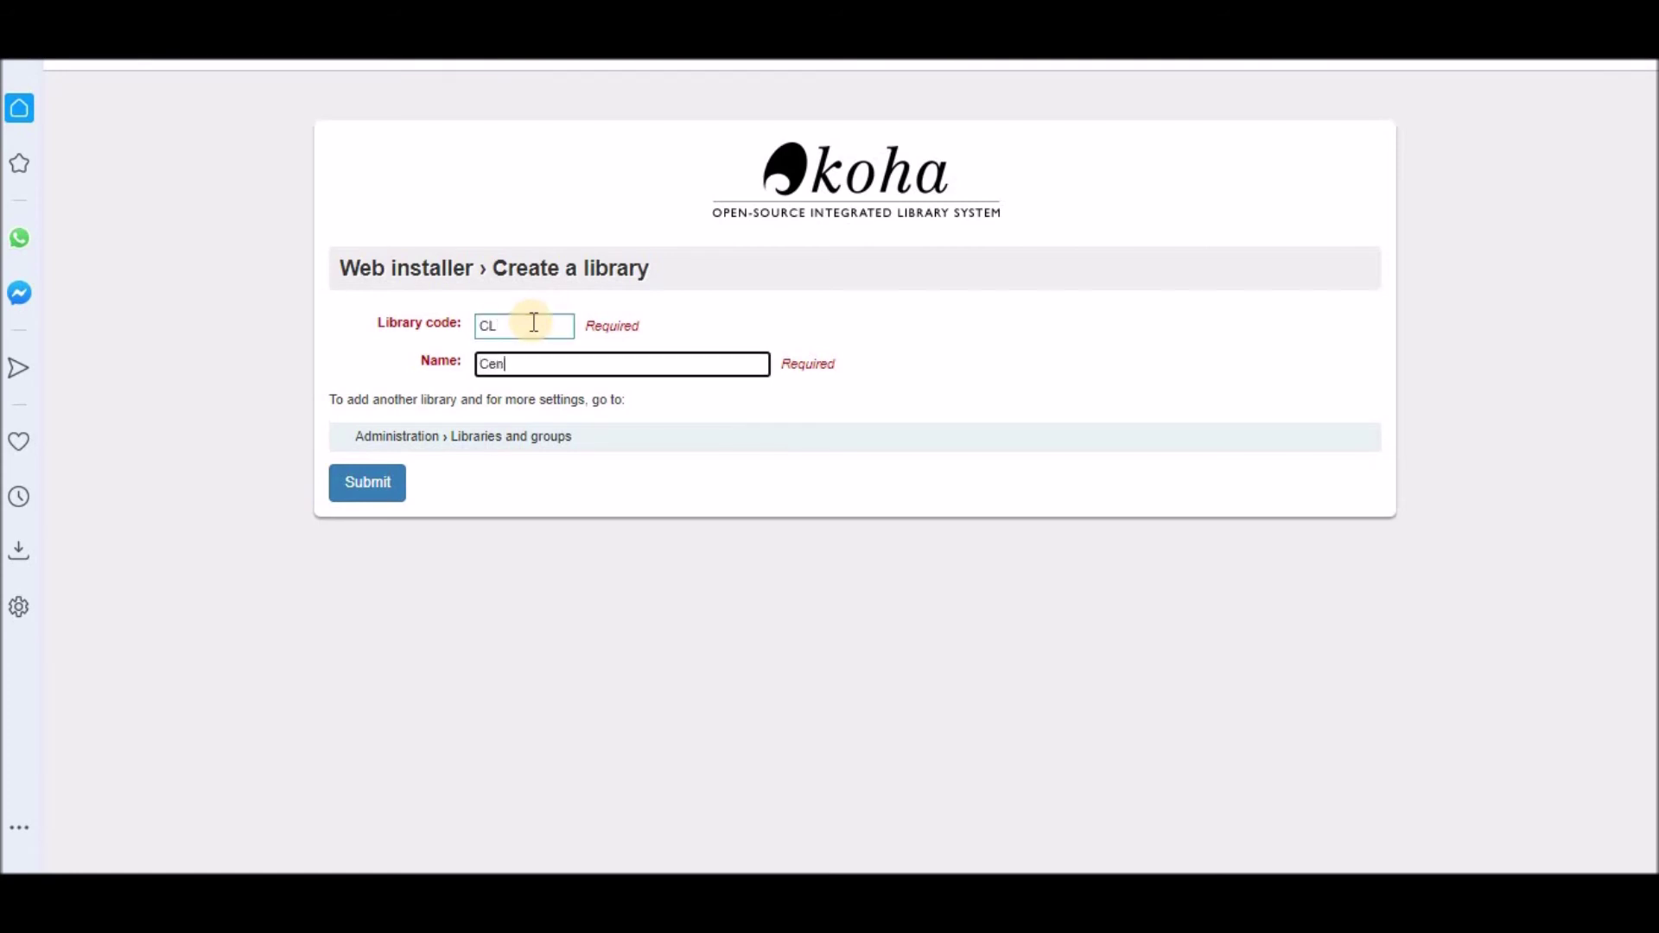
pyautogui.write('tral Library')
pyautogui.click(368, 488)
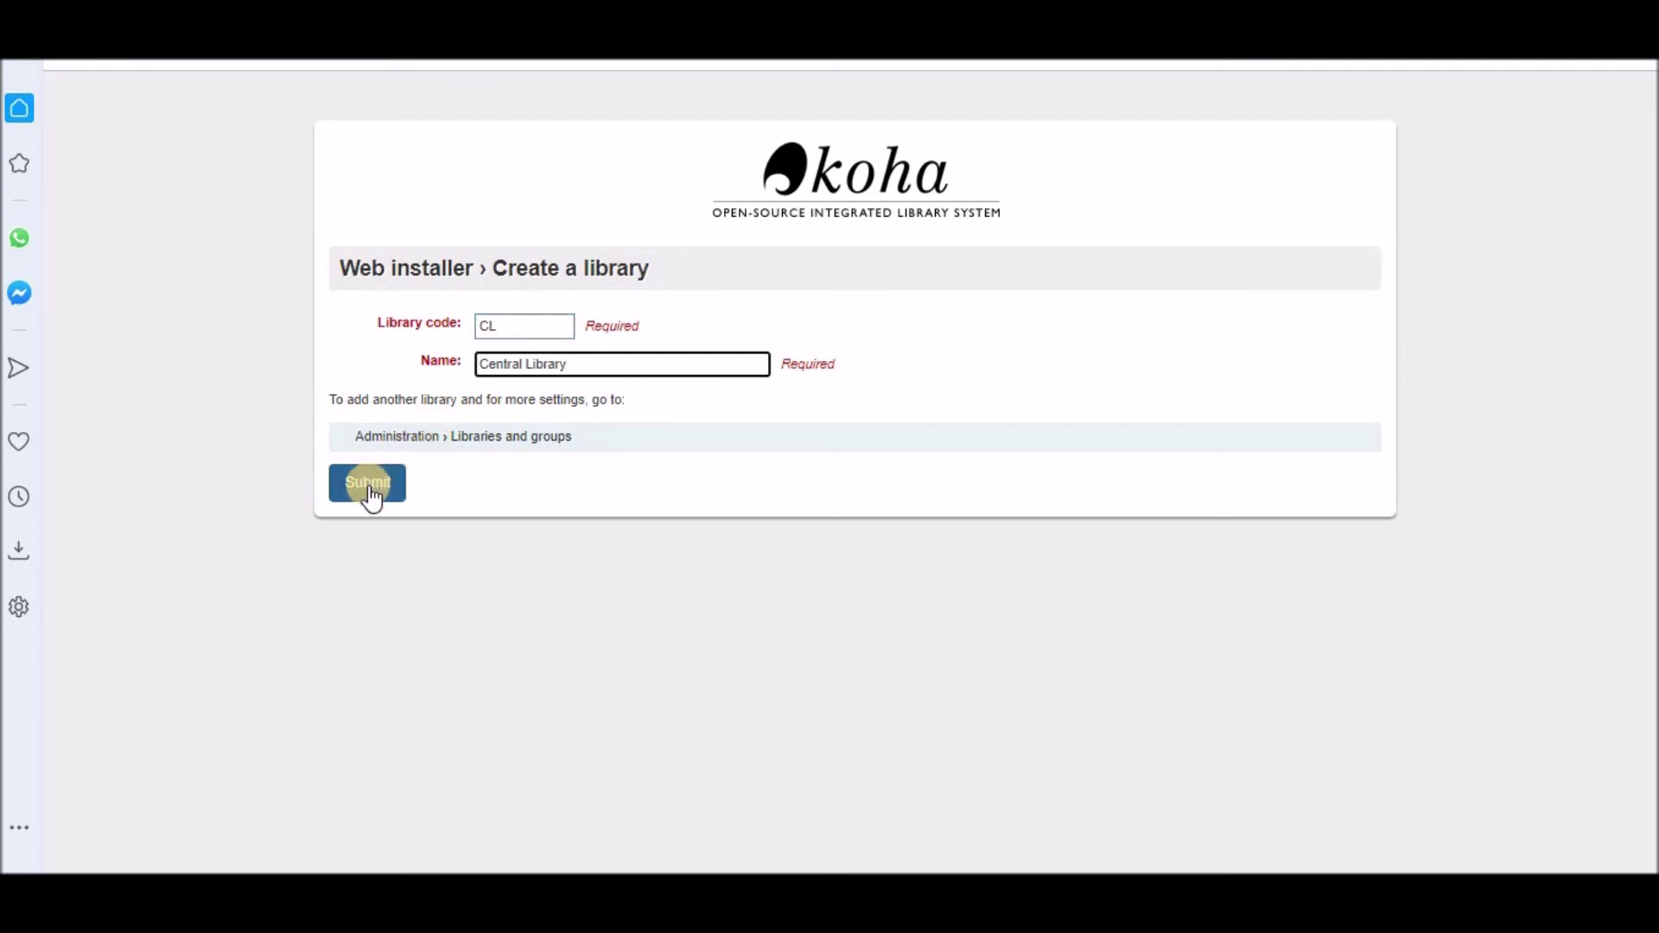
pyautogui.click(370, 485)
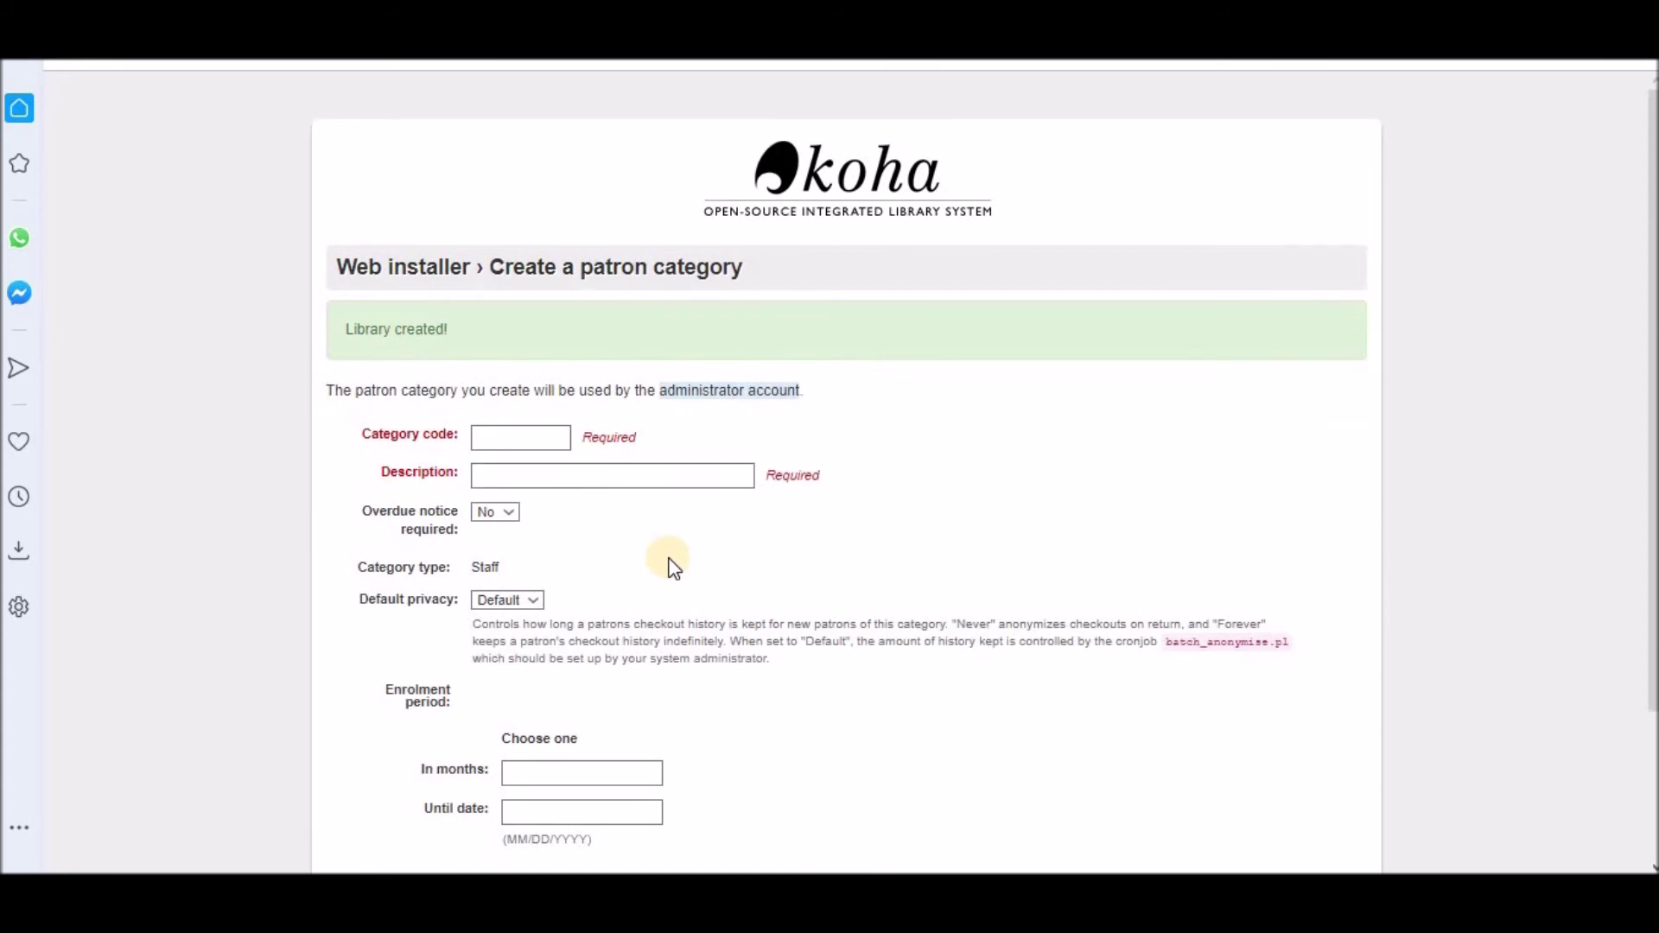
pyautogui.scroll(-2, 674, 568)
# Step: Enter patron category code ST, description Staff, and make overdue notices required
pyautogui.click(519, 313)
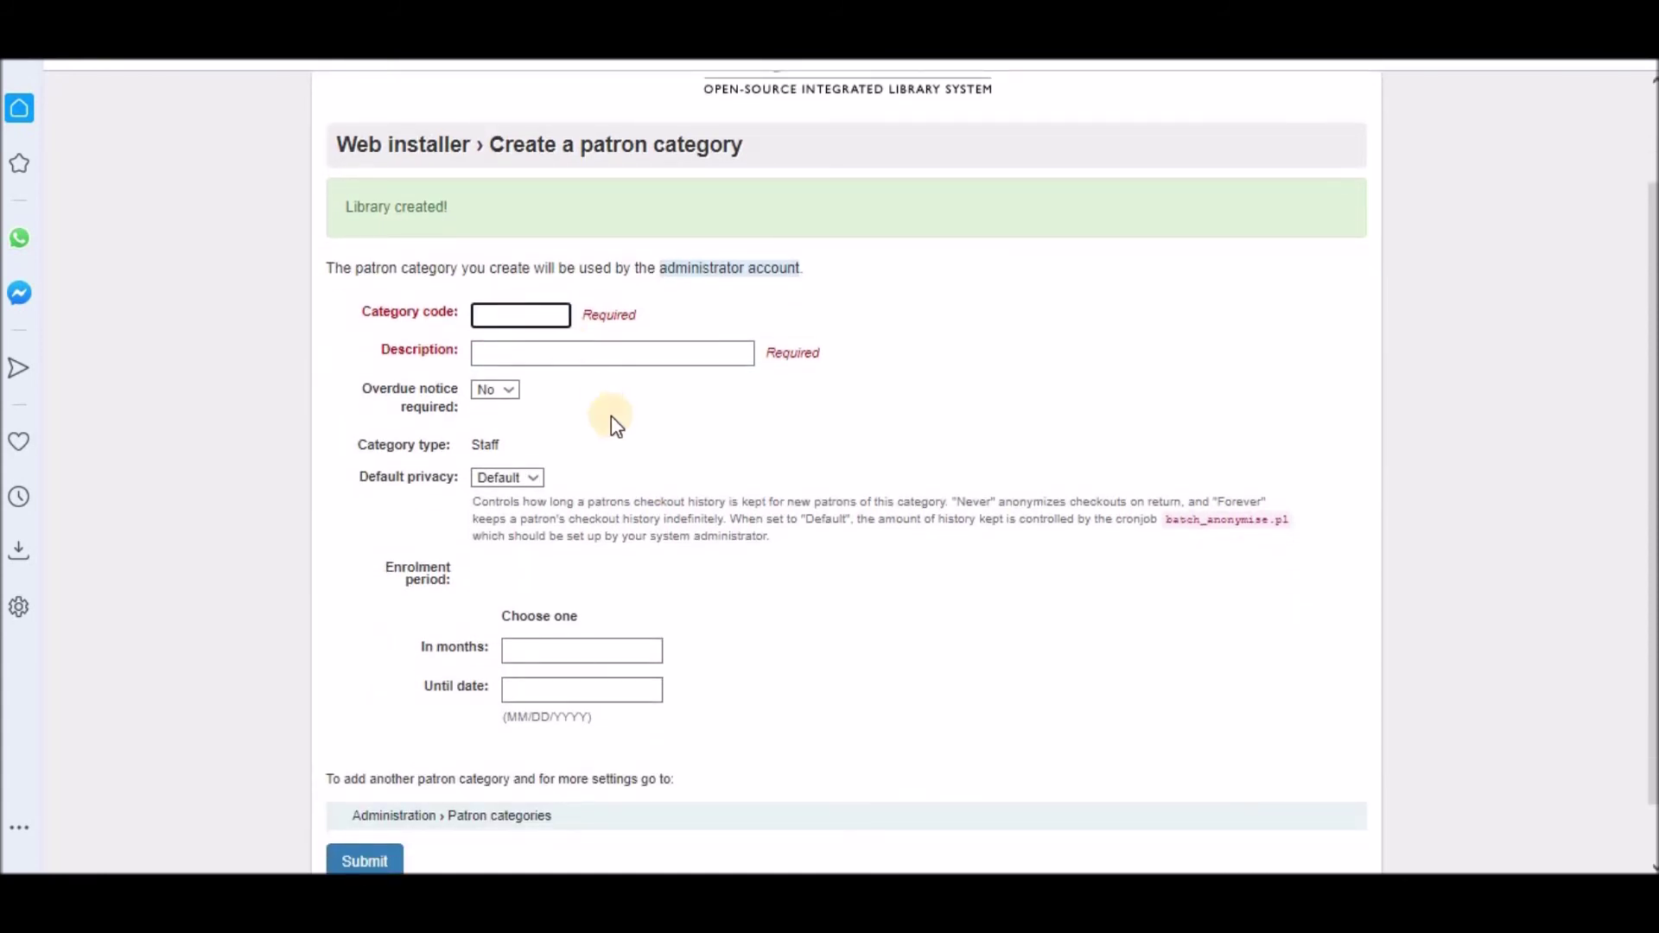
pyautogui.write('ST')
pyautogui.press('Tab')
pyautogui.write('Staff')
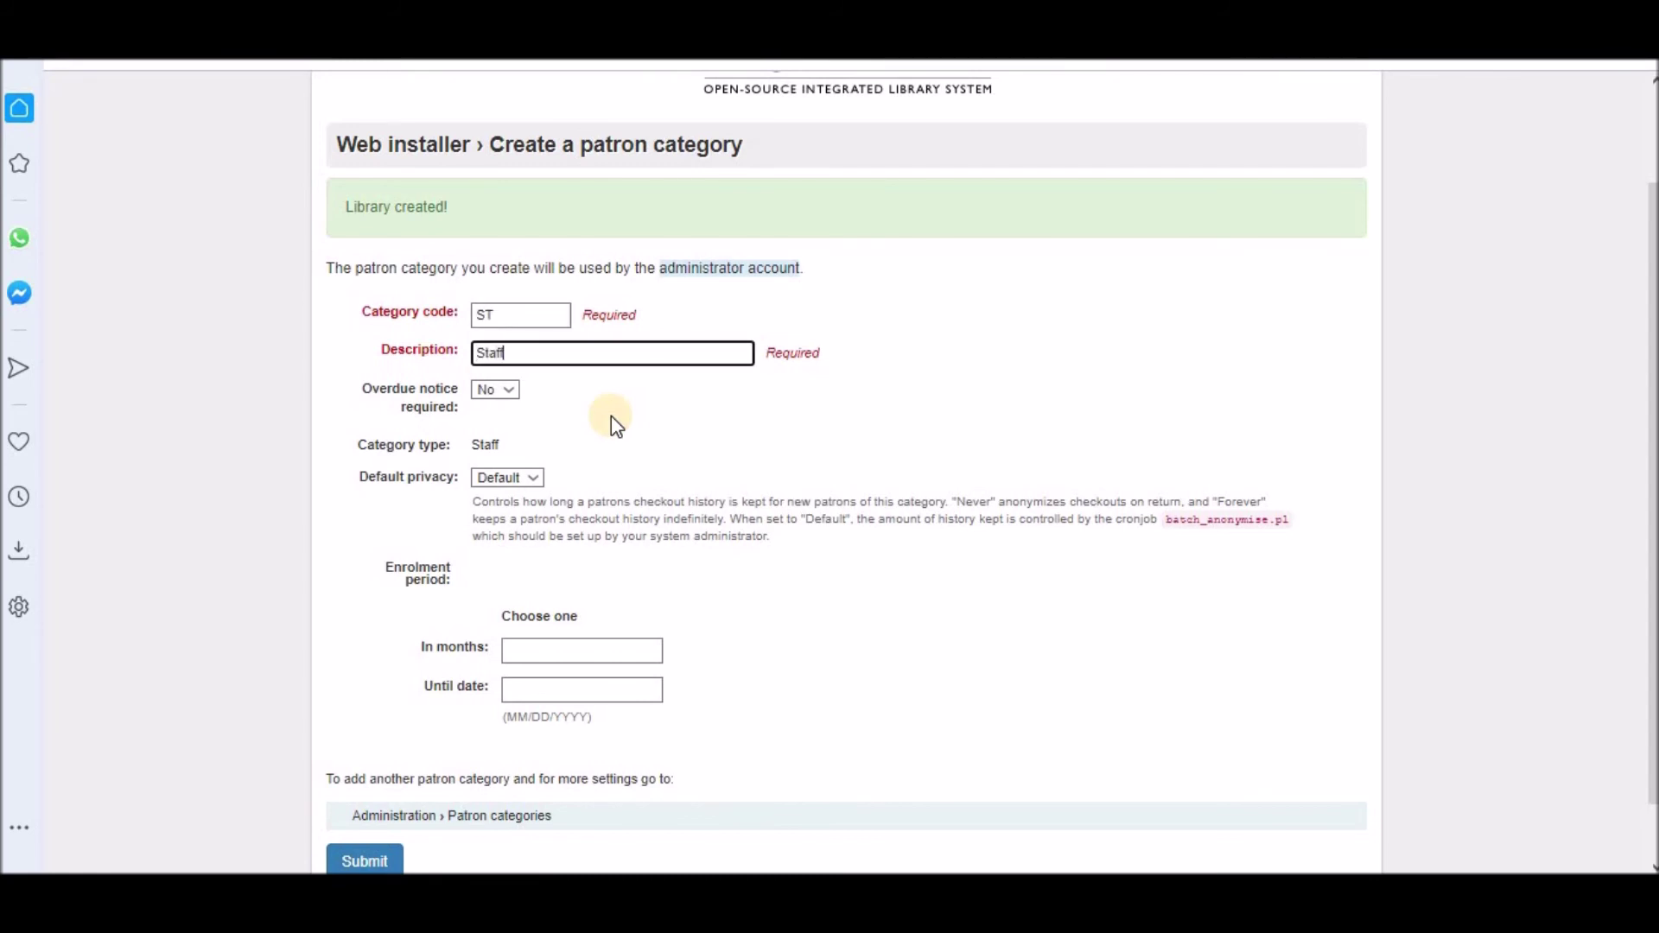
pyautogui.scroll(-1, 610, 417)
pyautogui.click(497, 324)
pyautogui.click(484, 357)
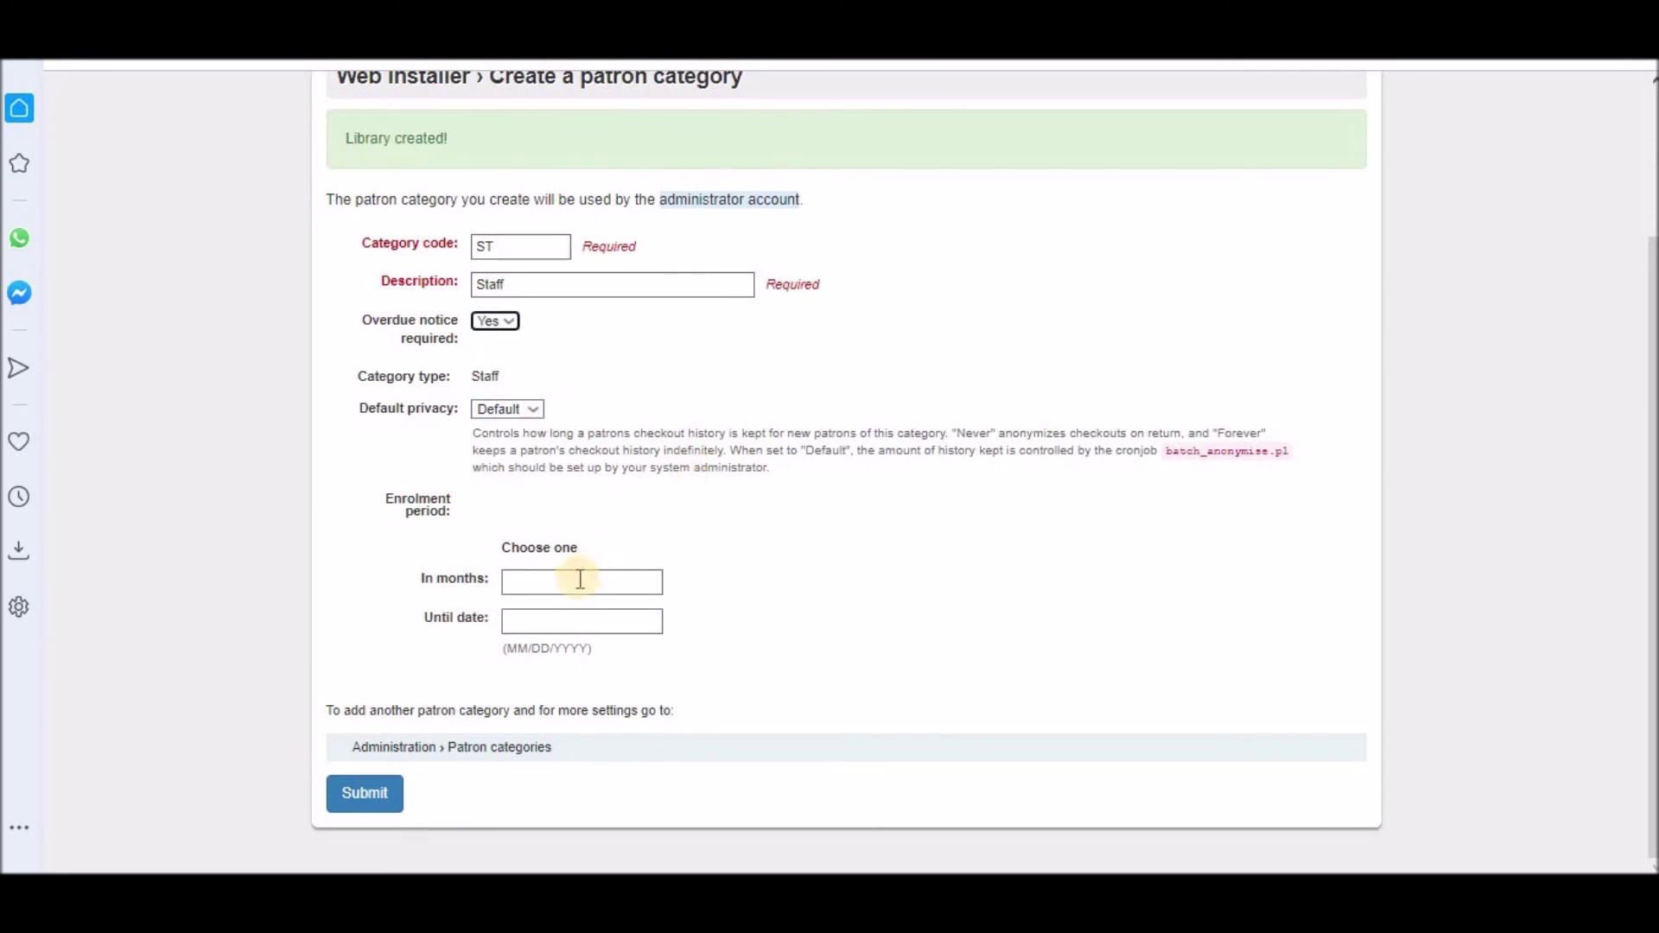
# Step: Set the enrolment until date to the 31st and save the Staff category
pyautogui.click(587, 621)
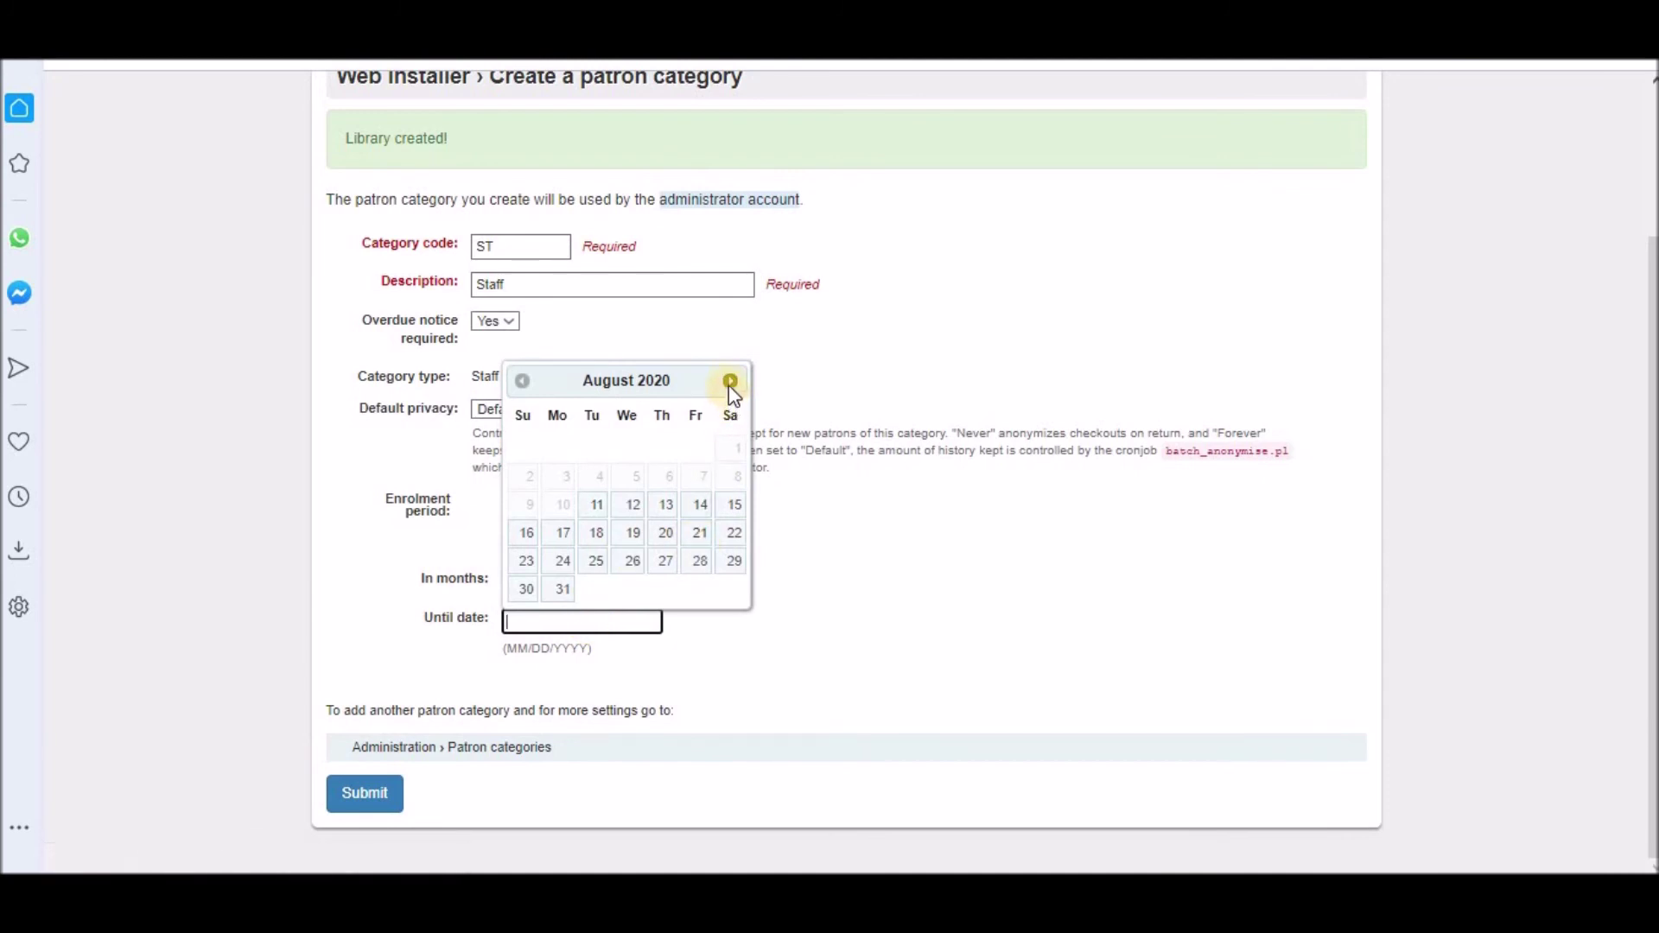
pyautogui.click(630, 382)
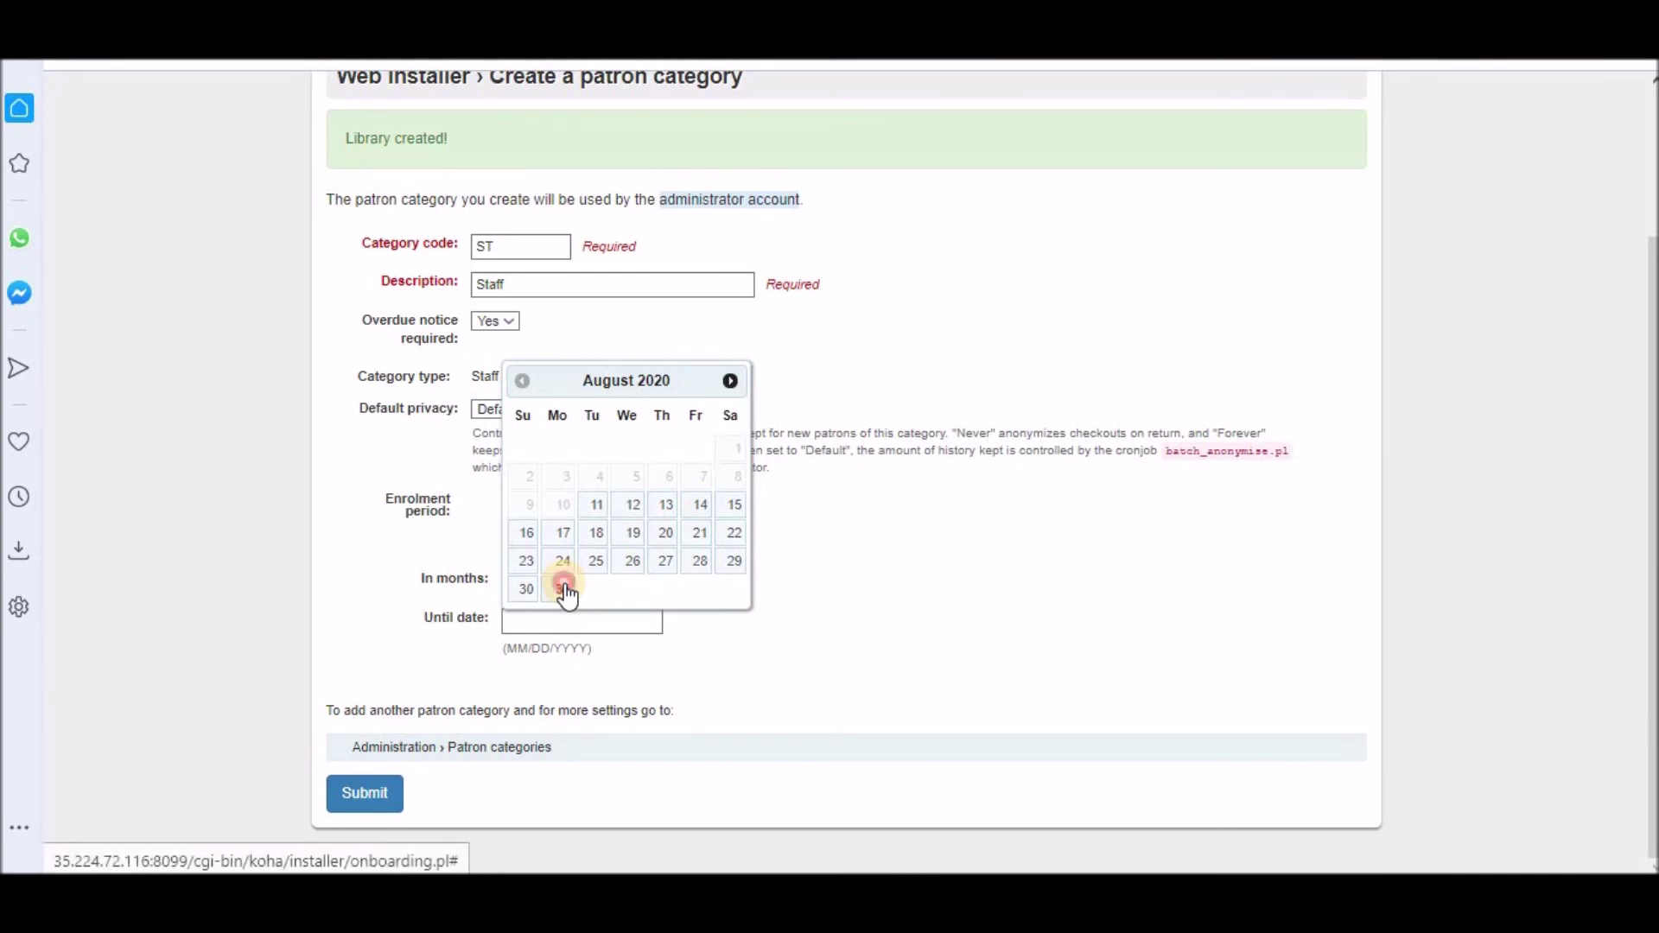
pyautogui.click(562, 587)
pyautogui.click(391, 793)
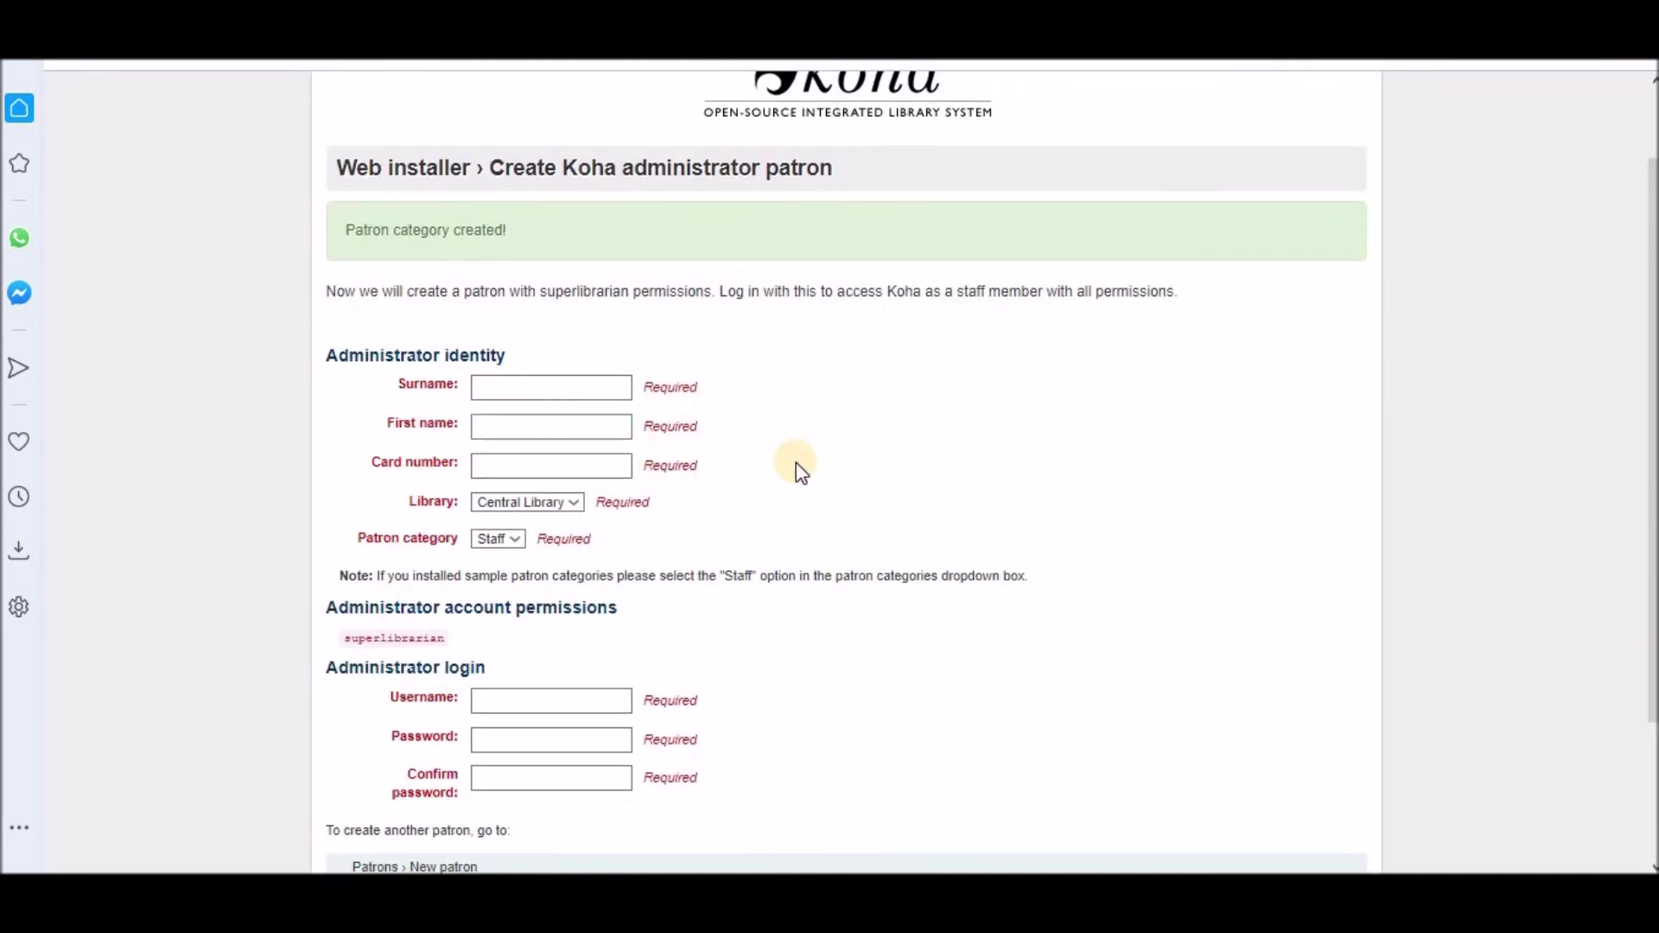
# Step: Enter the administrator's surname Admin, first name System, and a card number
pyautogui.click(529, 389)
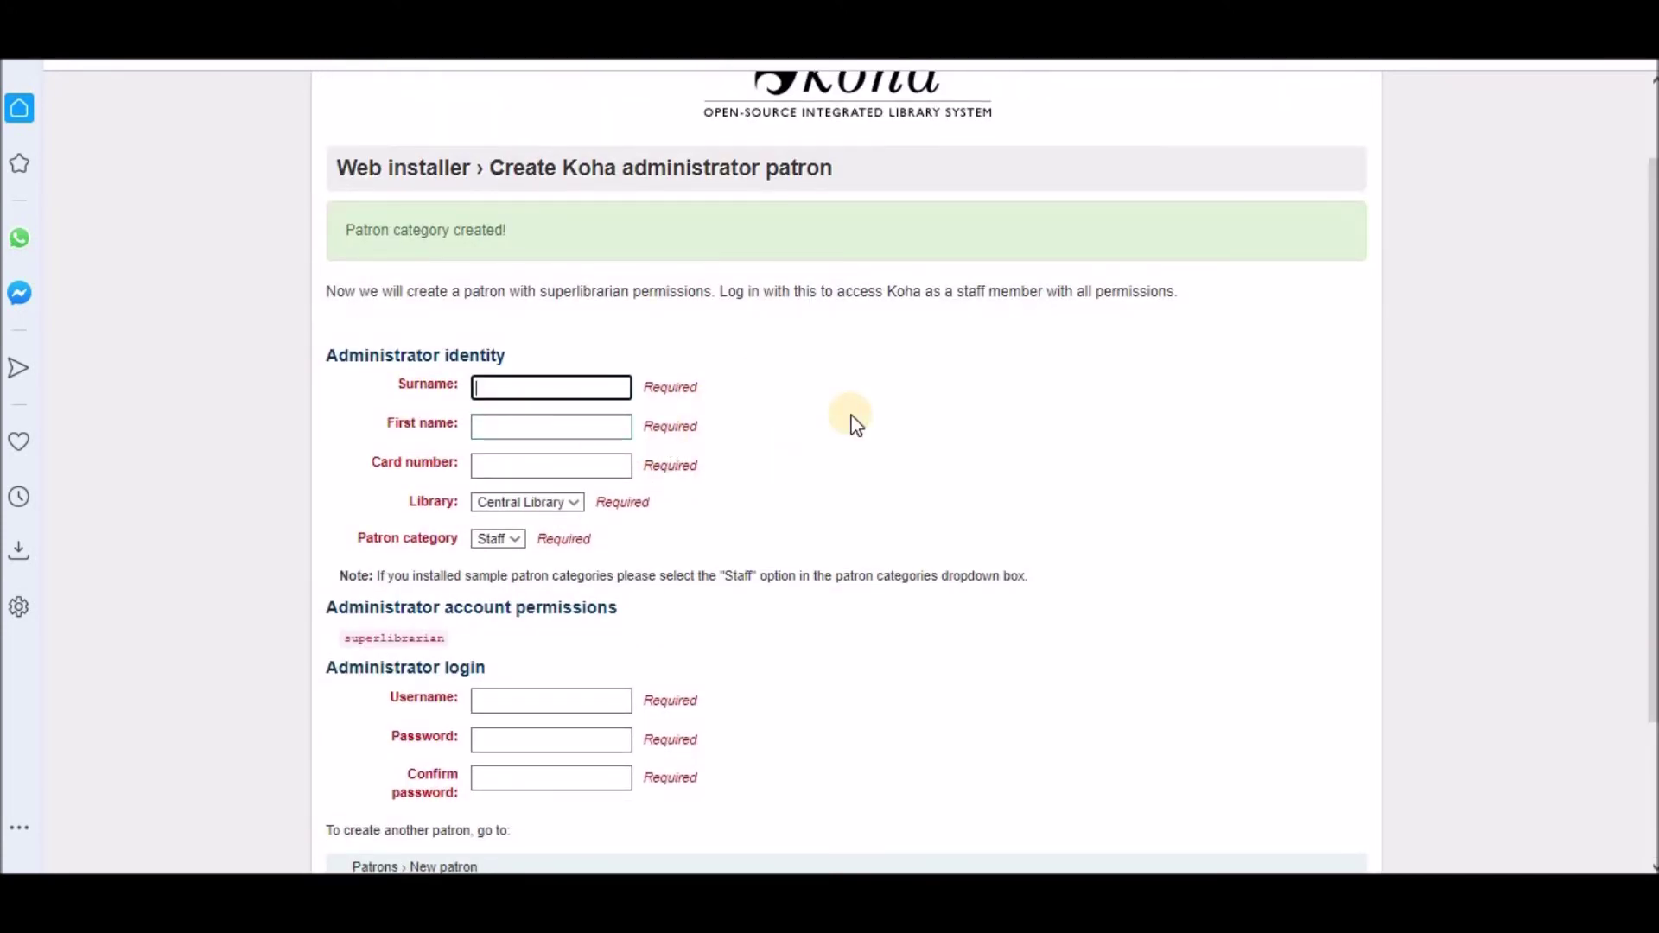
pyautogui.scroll(-1, 856, 423)
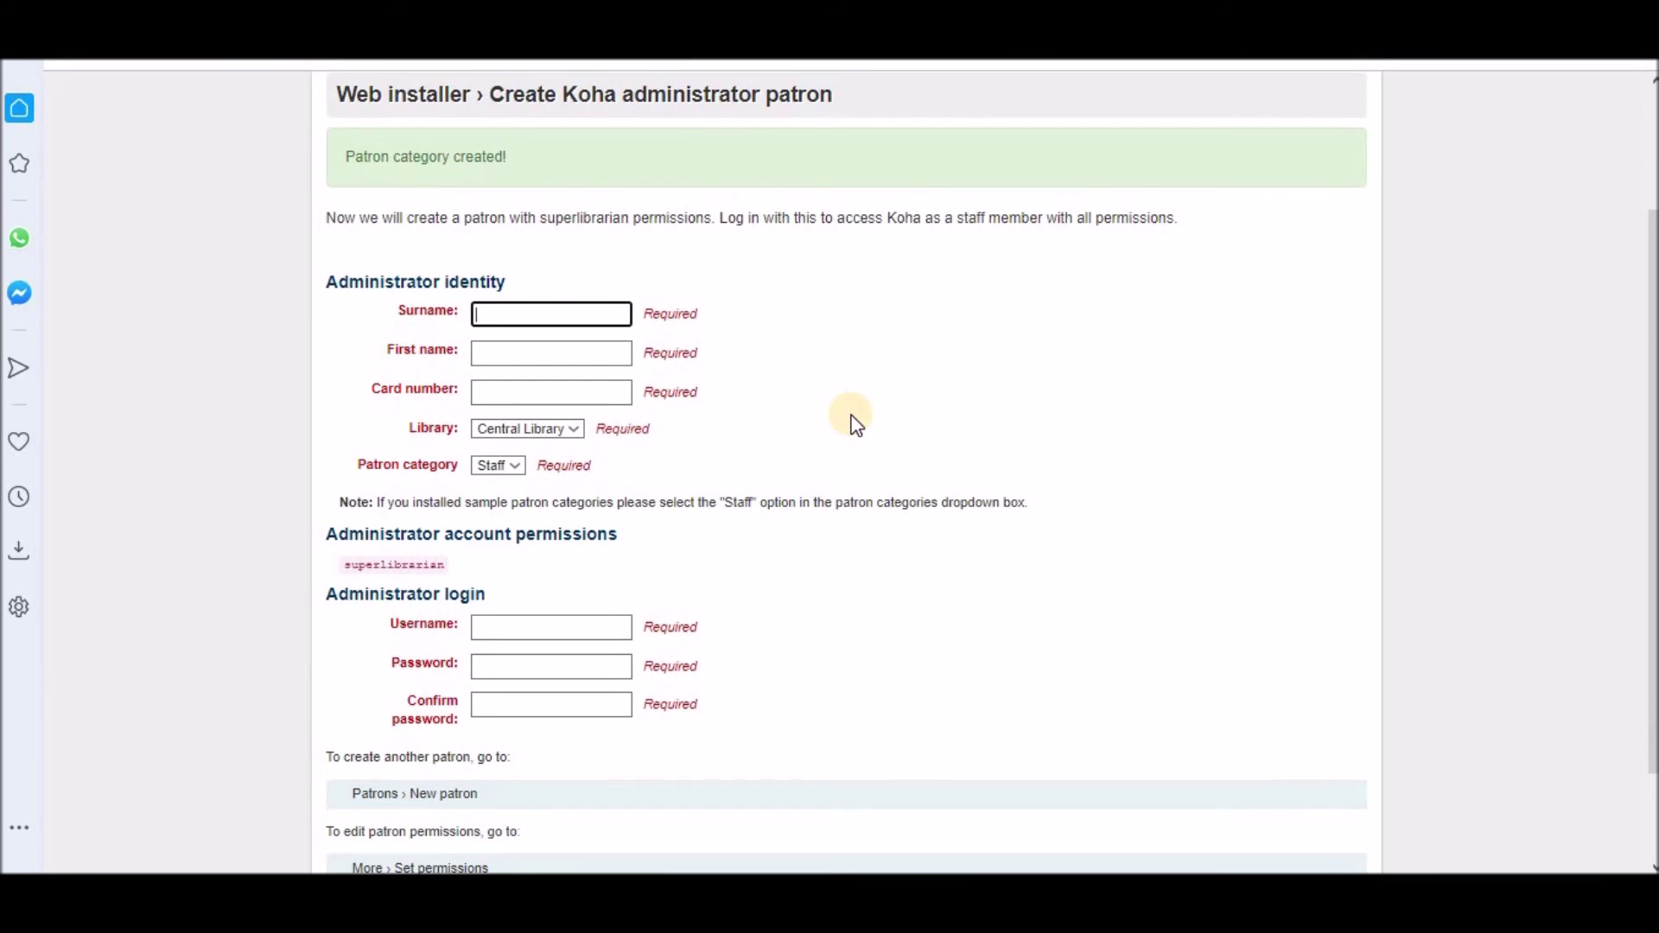
pyautogui.write('Admin')
pyautogui.press('Tab')
pyautogui.write('System')
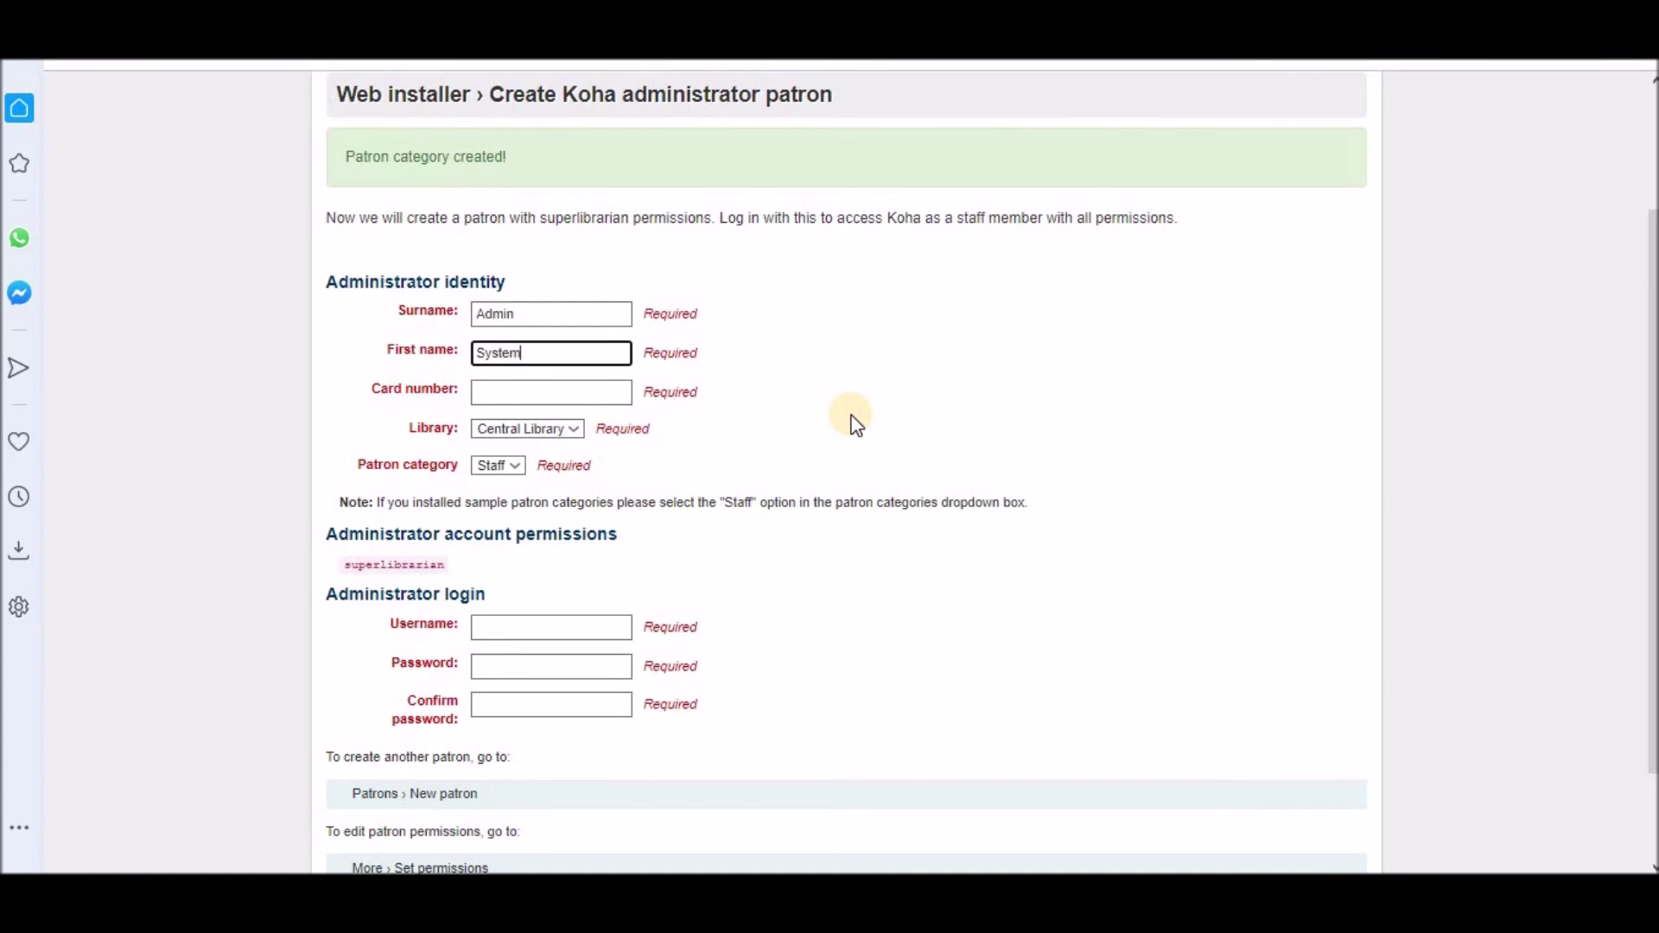
pyautogui.scroll(-1, 702, 325)
pyautogui.click(565, 289)
pyautogui.write('admin')
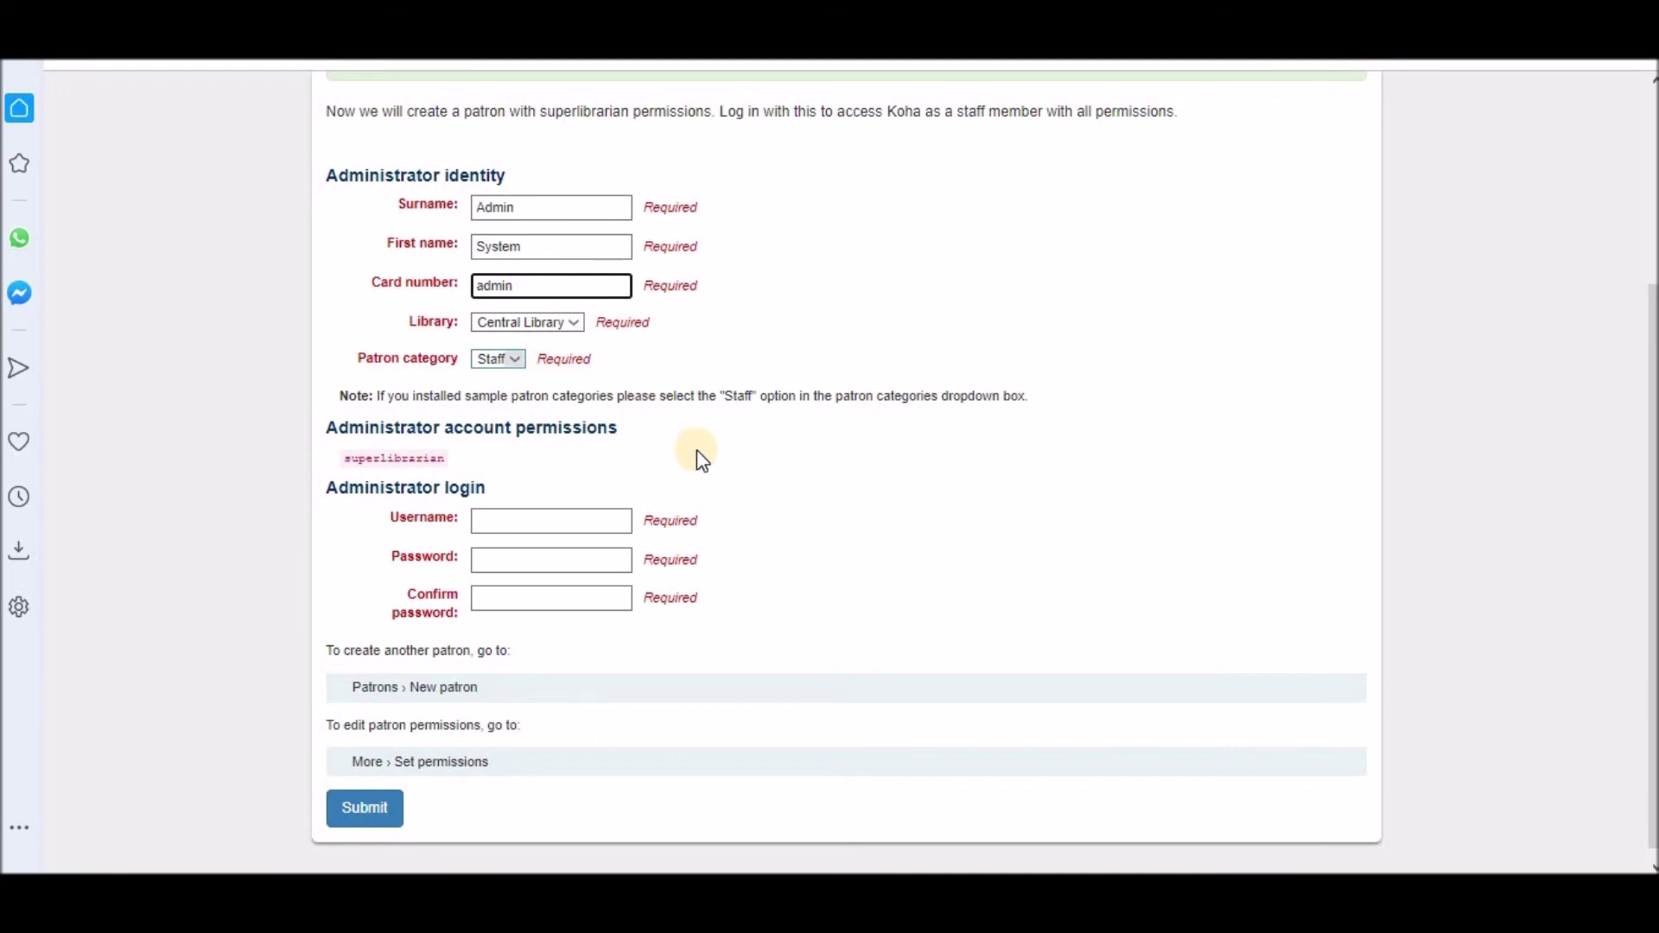
# Step: Set login username admin, enter and confirm the account password, and submit
pyautogui.scroll(-1, 696, 451)
pyautogui.click(519, 501)
pyautogui.write('admin')
pyautogui.press('Tab')
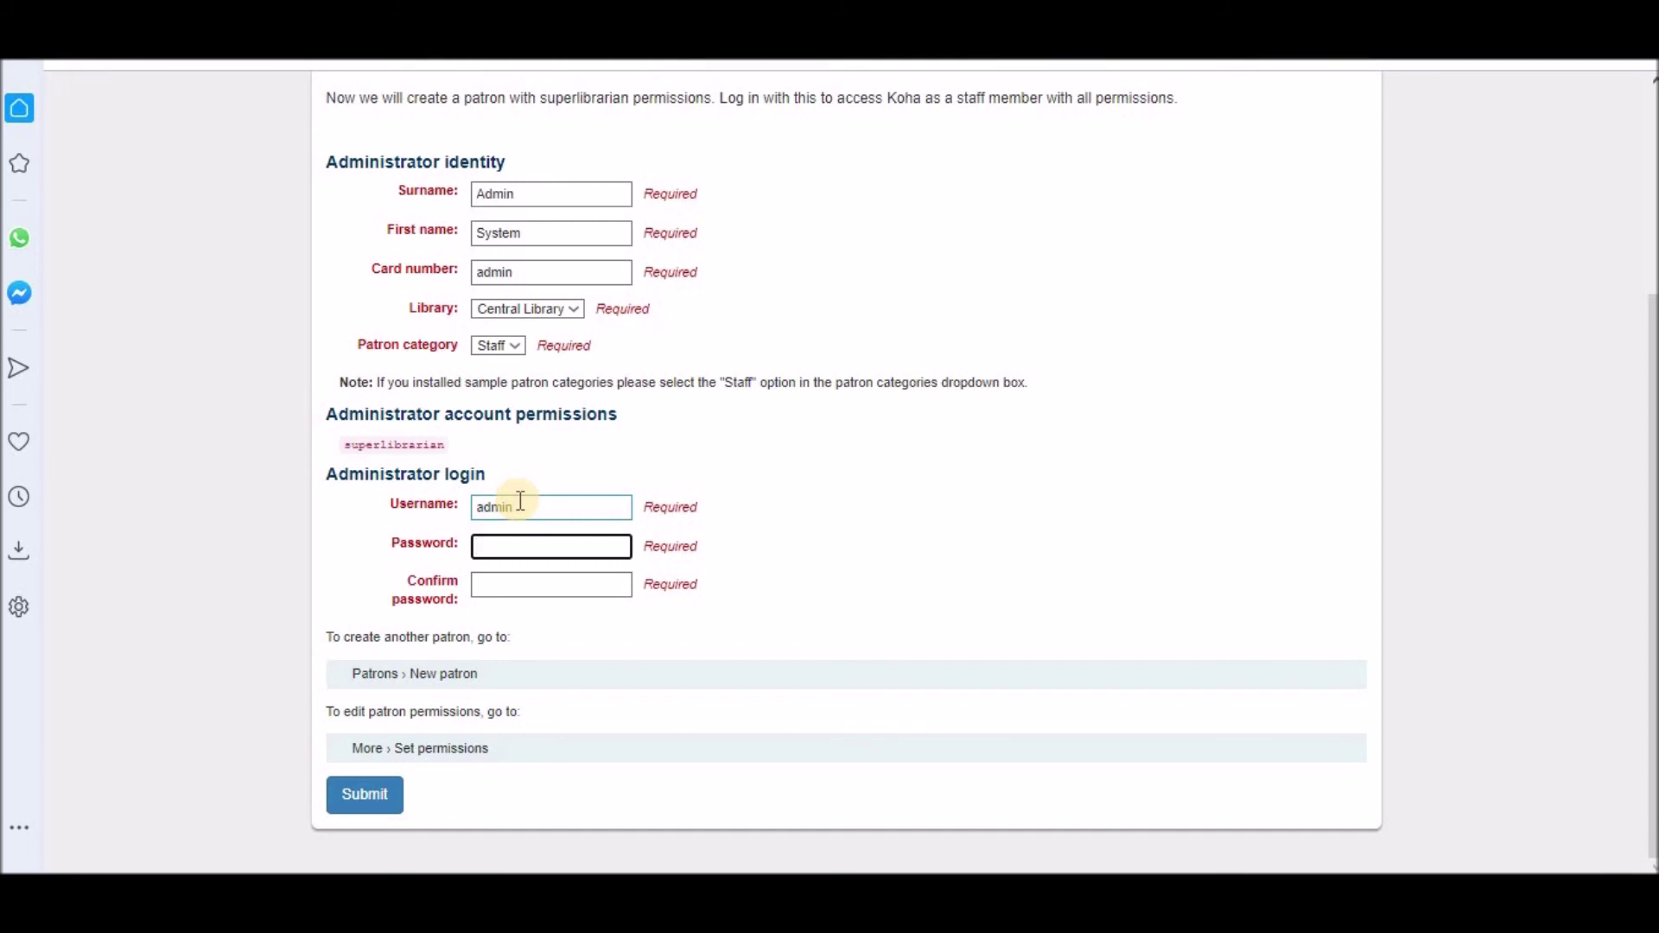
pyautogui.write('••••••••••••')
pyautogui.press('Tab')
pyautogui.write('••••••••••••')
pyautogui.click(383, 802)
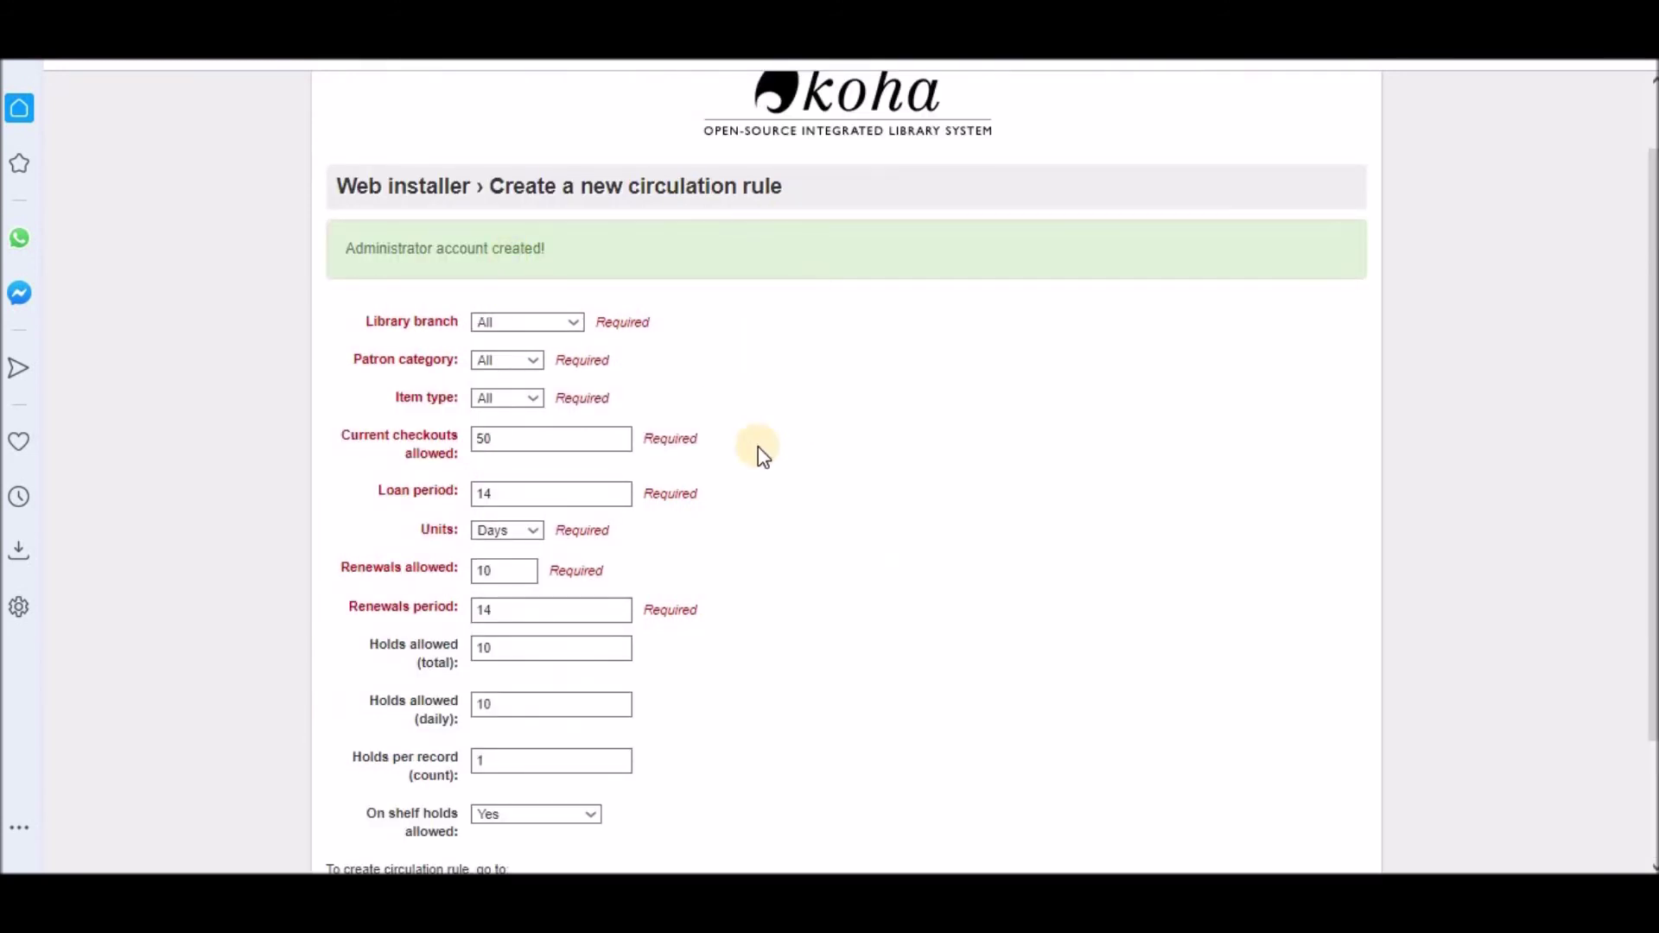
# Step: Submit the default circulation rule of 50 checkouts and 14-day loans, then finish the installer
pyautogui.scroll(-2, 763, 456)
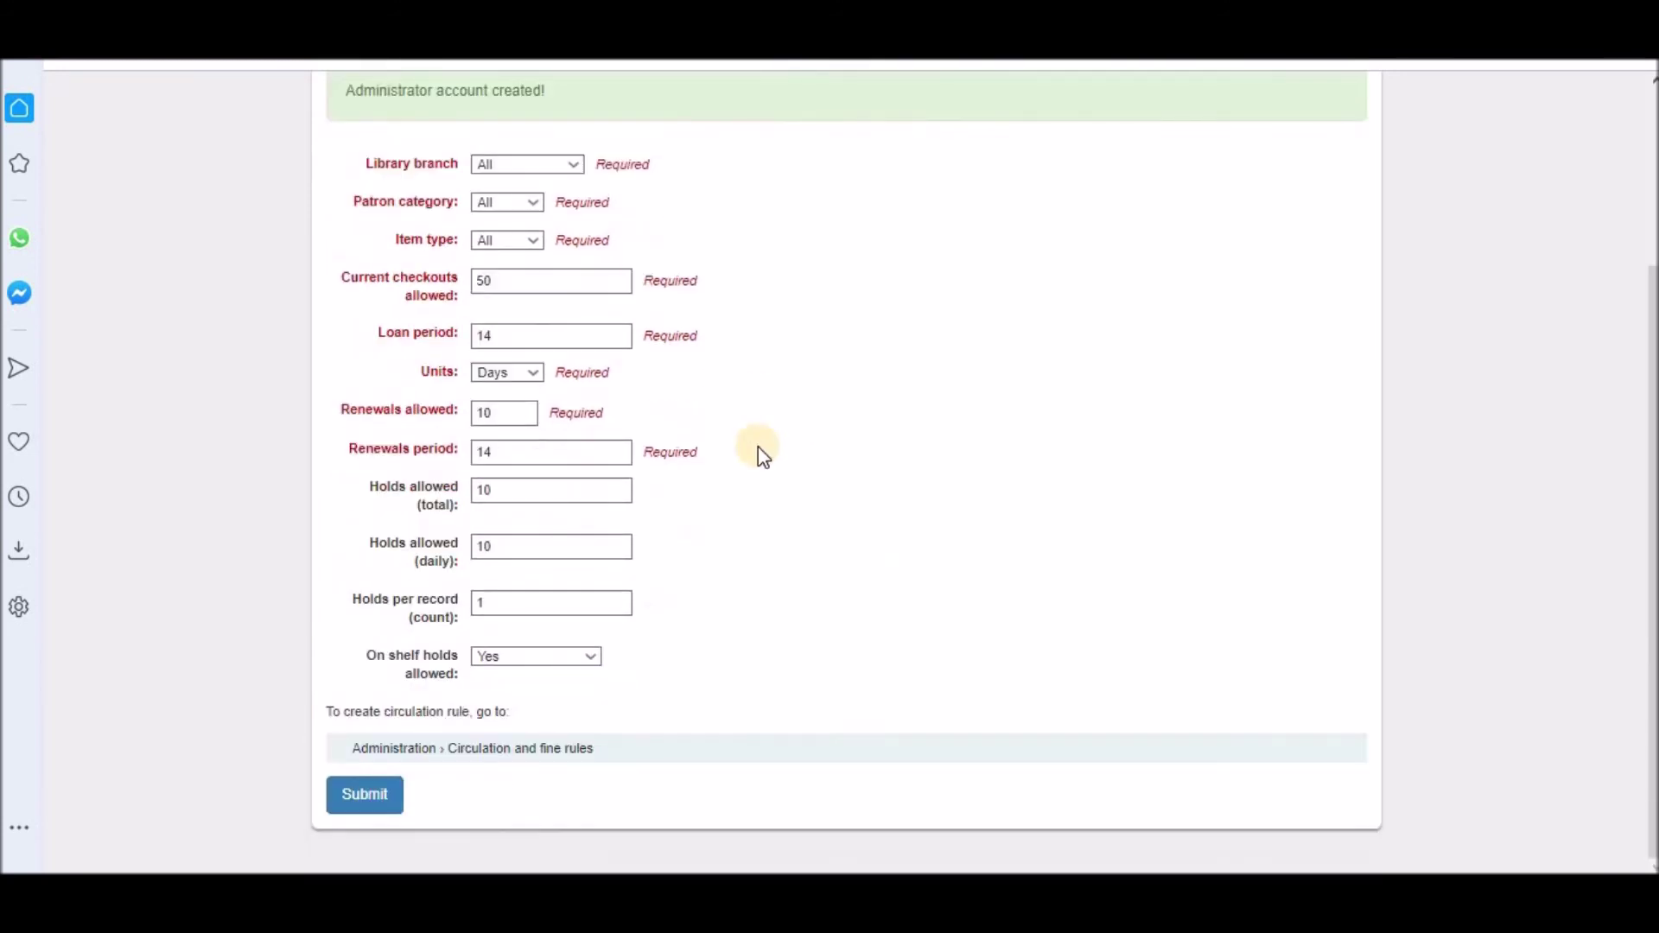
pyautogui.click(372, 804)
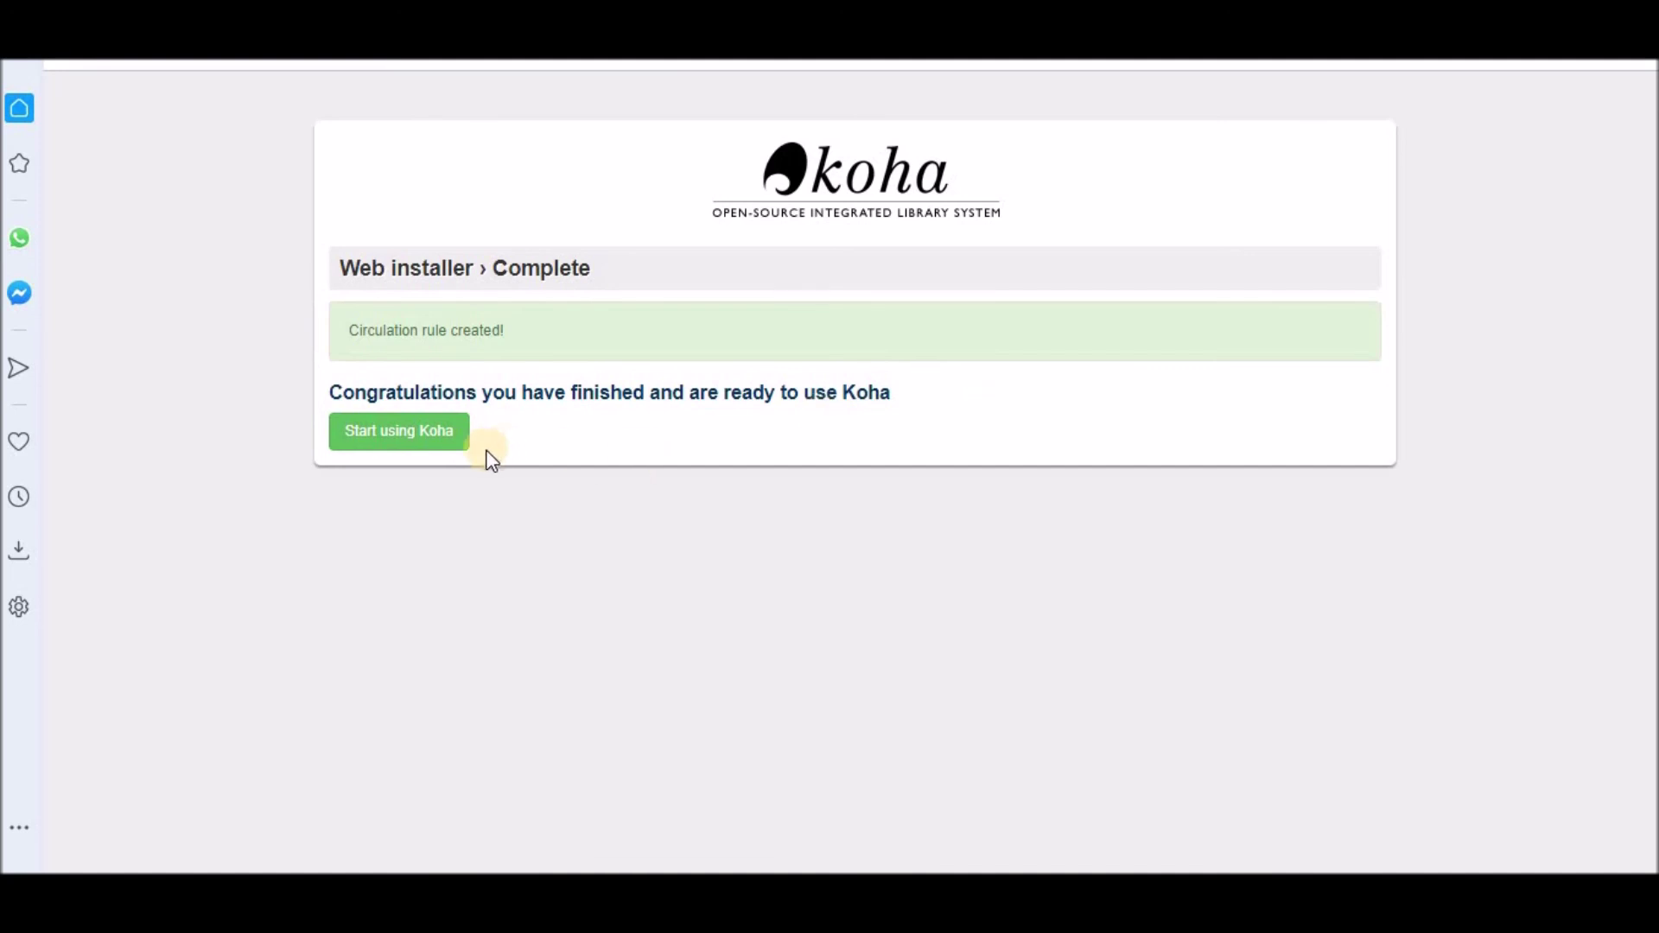
pyautogui.click(419, 440)
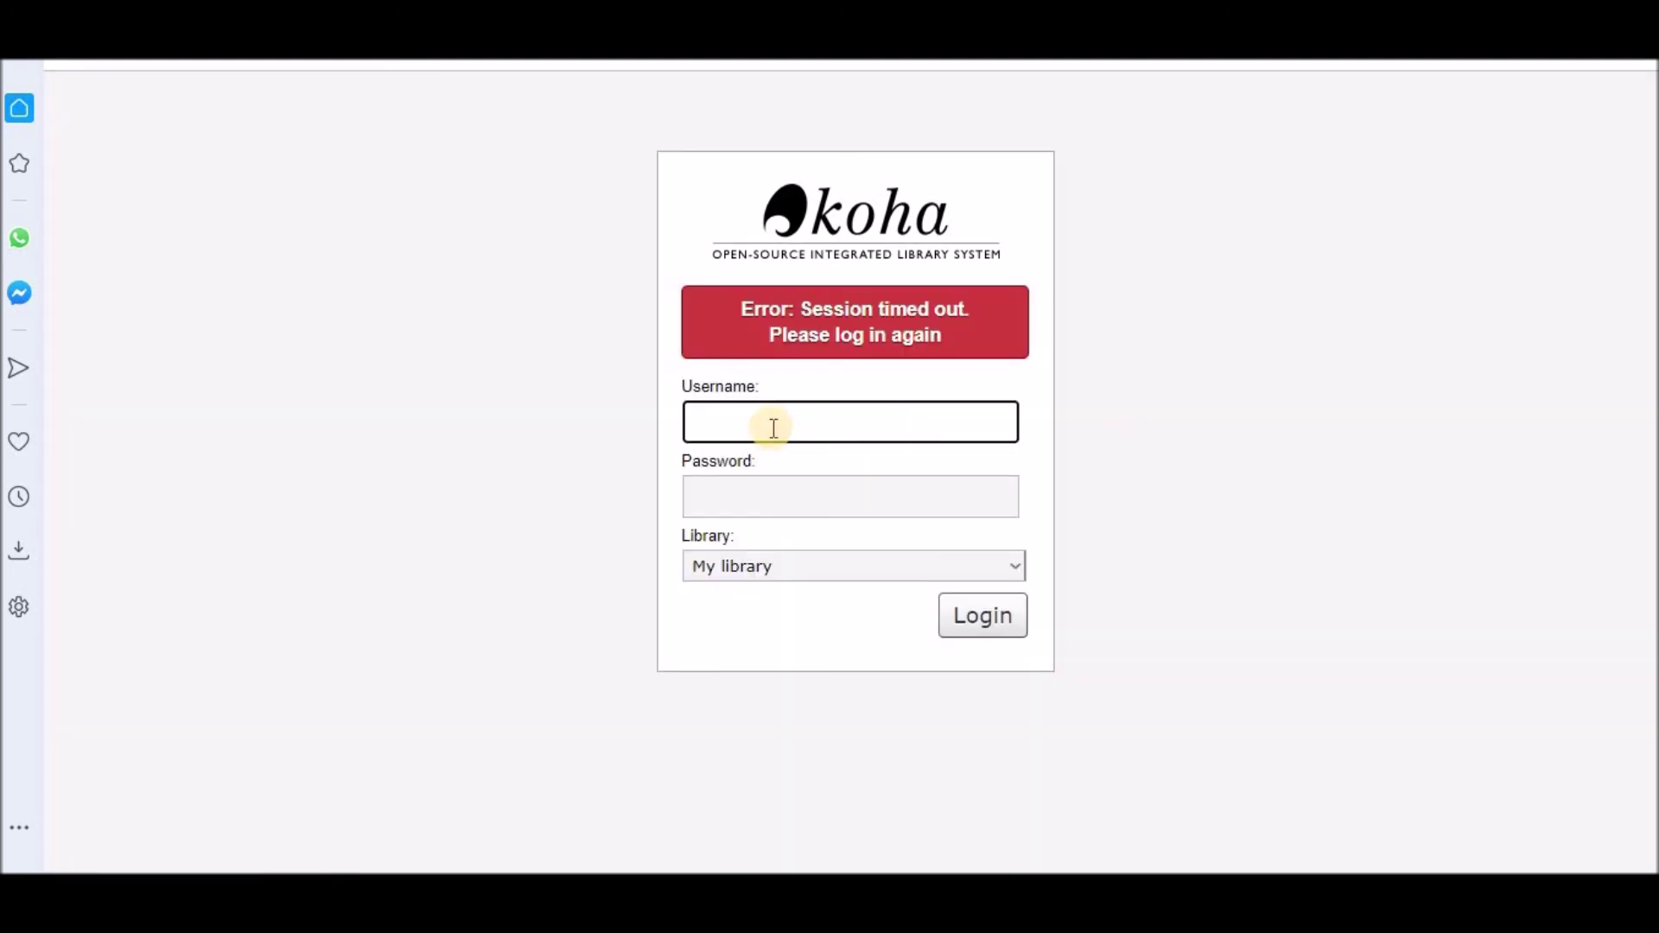
# Step: Log in to the staff client with the administrator username and password
pyautogui.write('admin')
pyautogui.press('Tab')
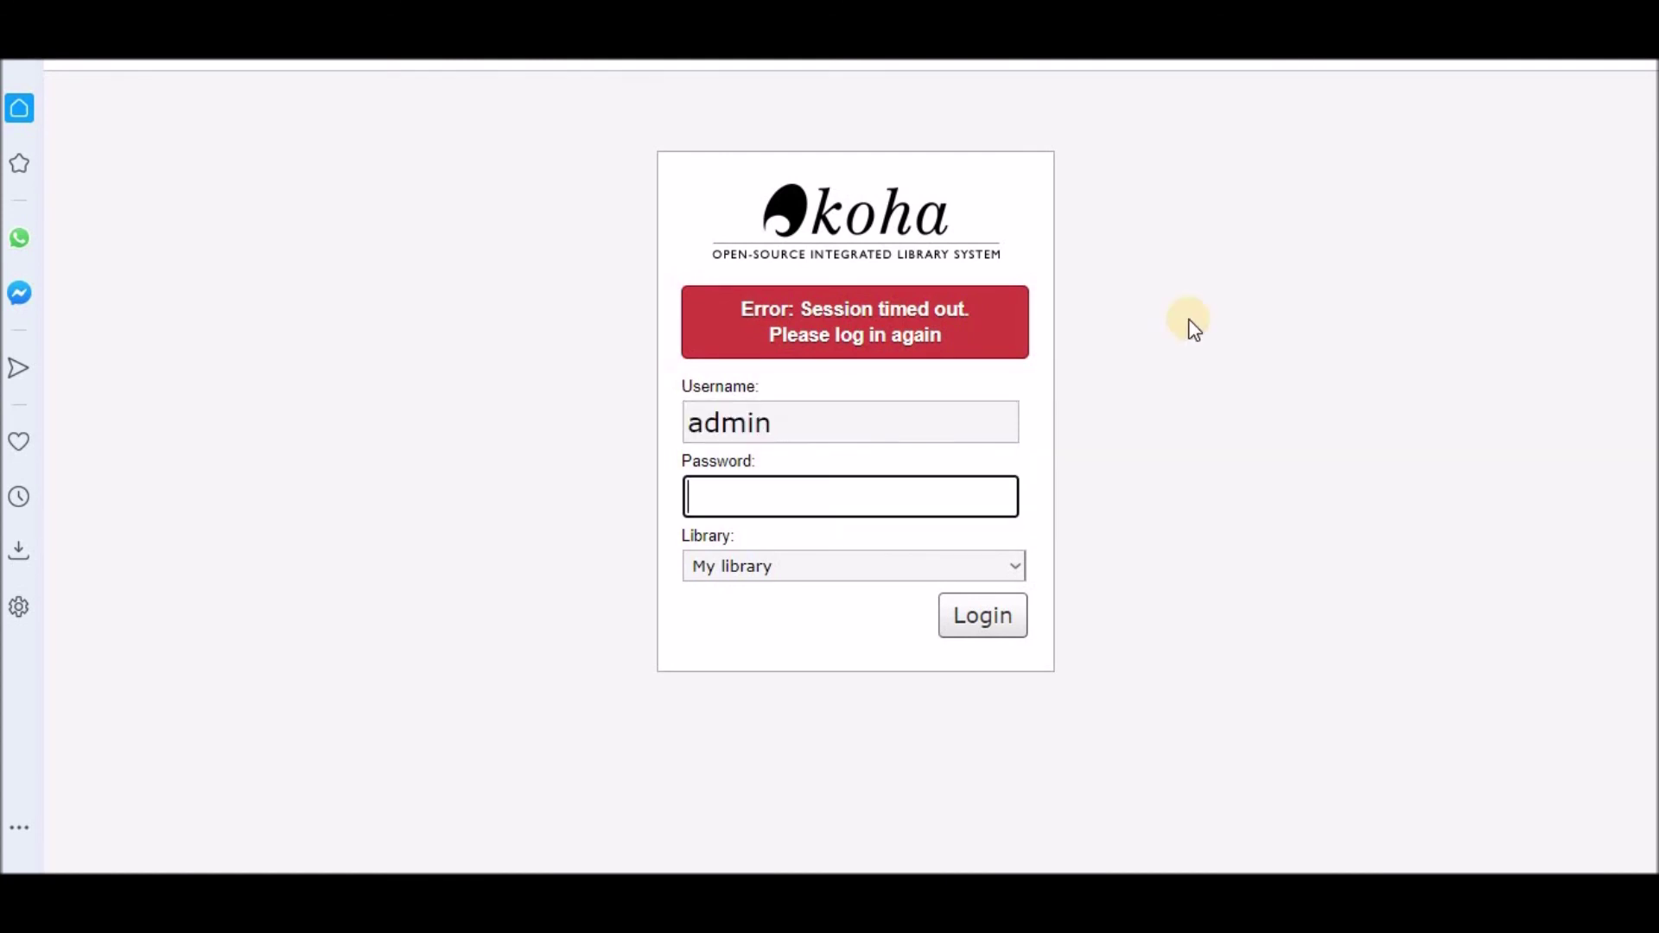
pyautogui.write('••••••••••••')
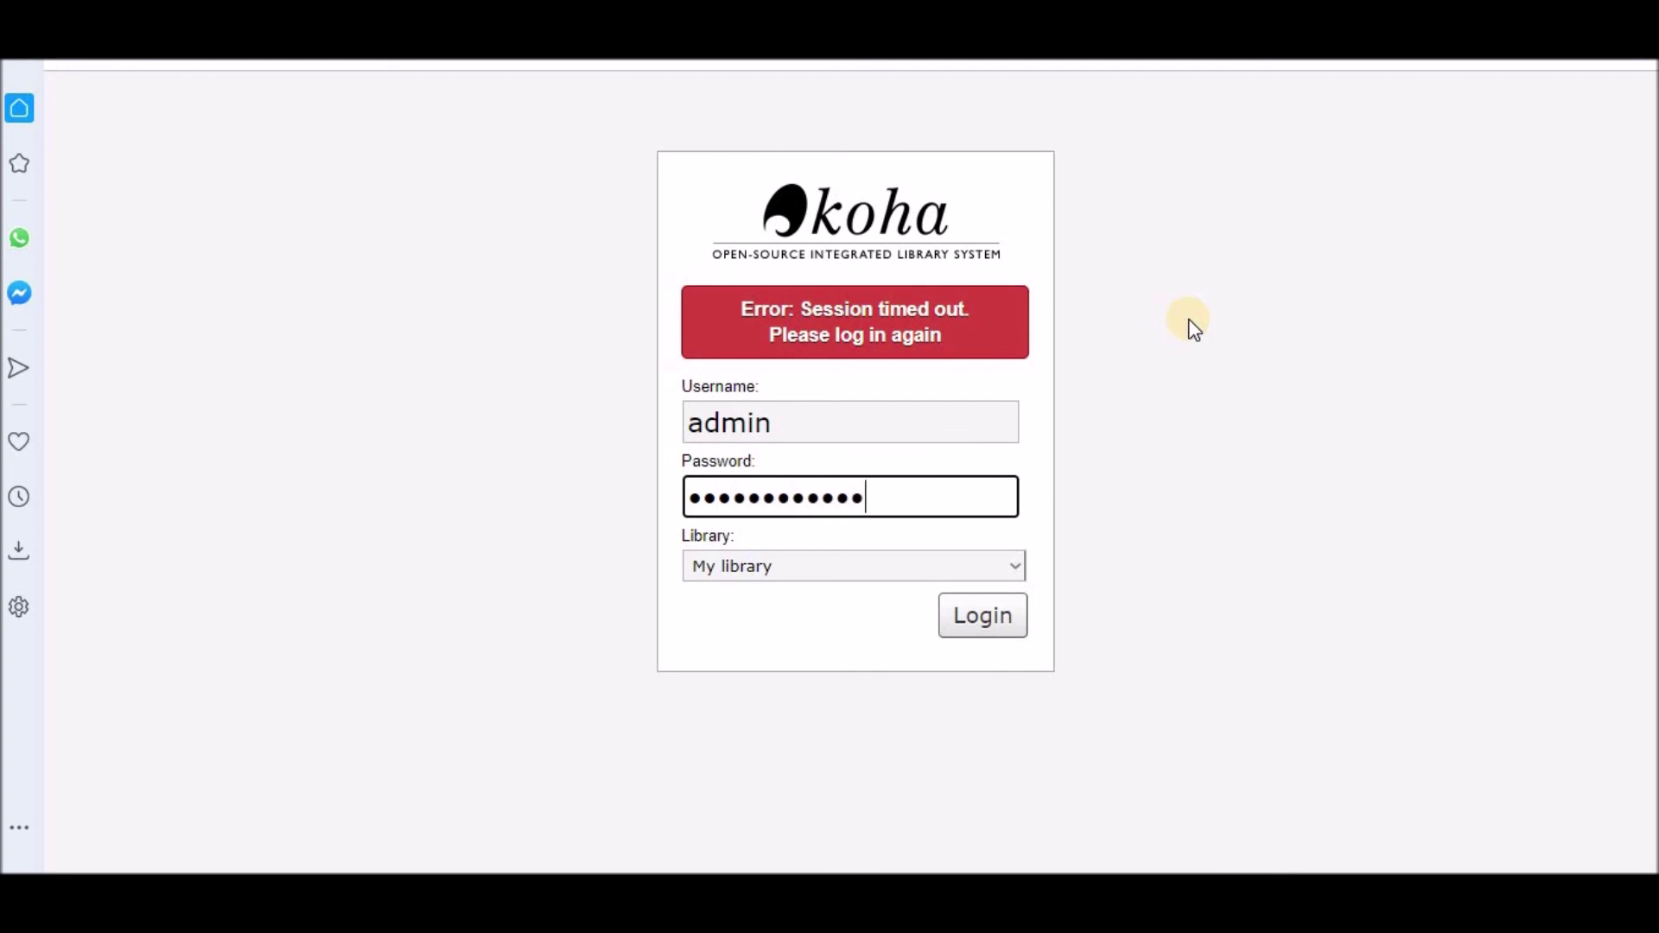
pyautogui.press('Return')
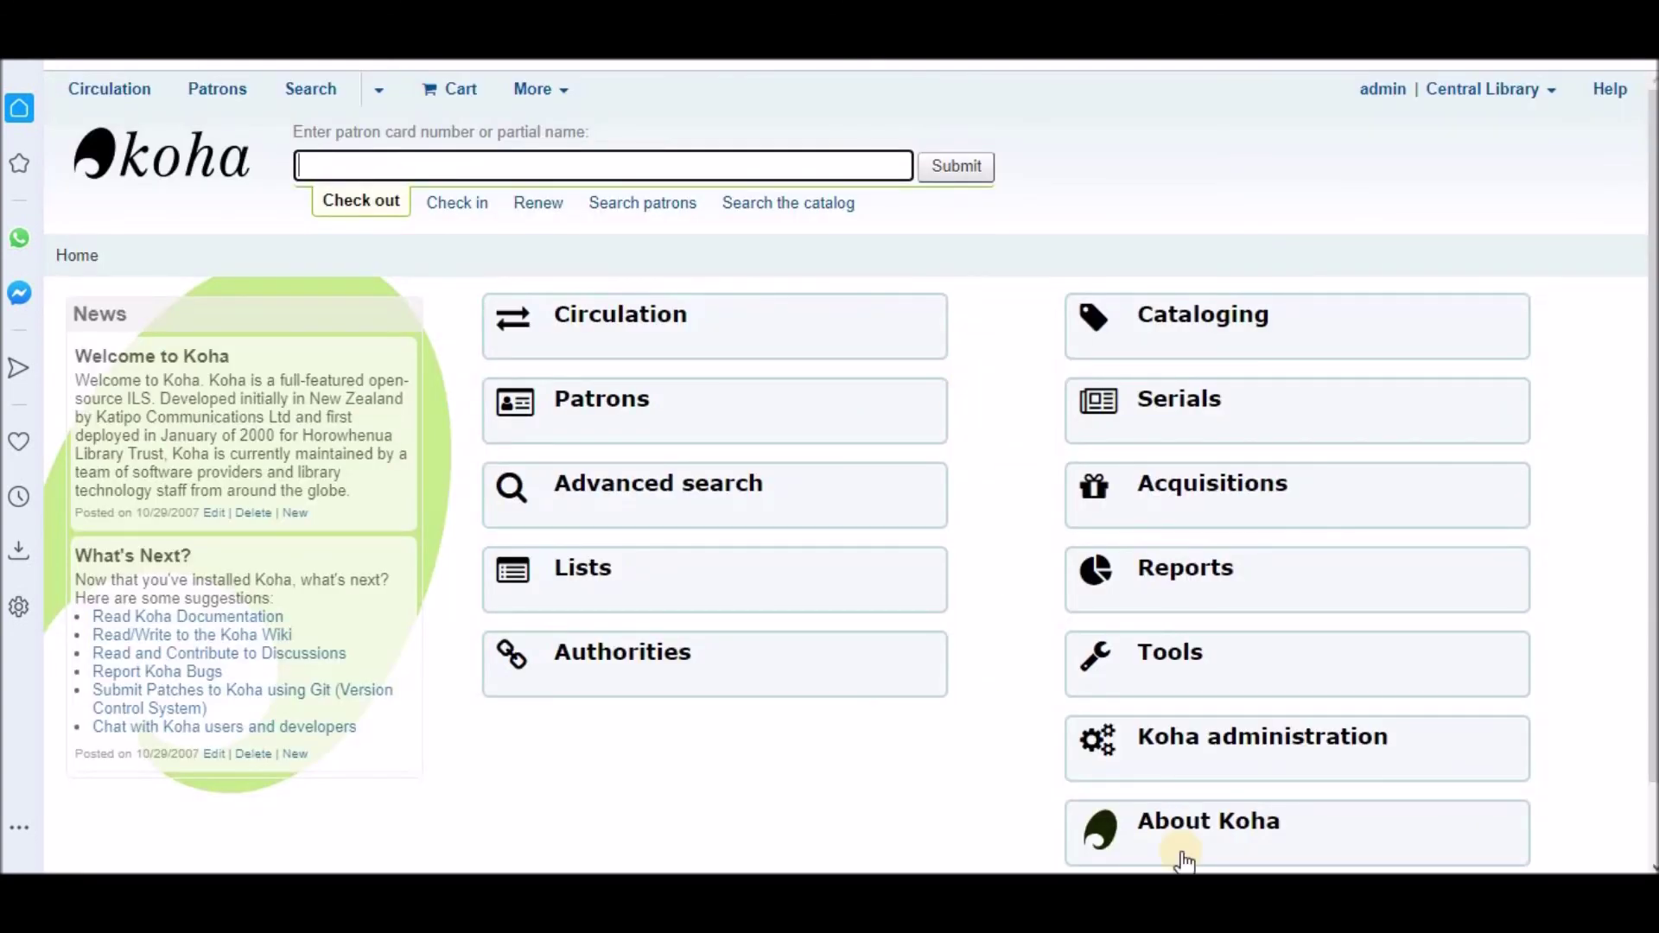
# Step: Check on the About Koha page that the version is 20.05.02.000
pyautogui.click(1244, 853)
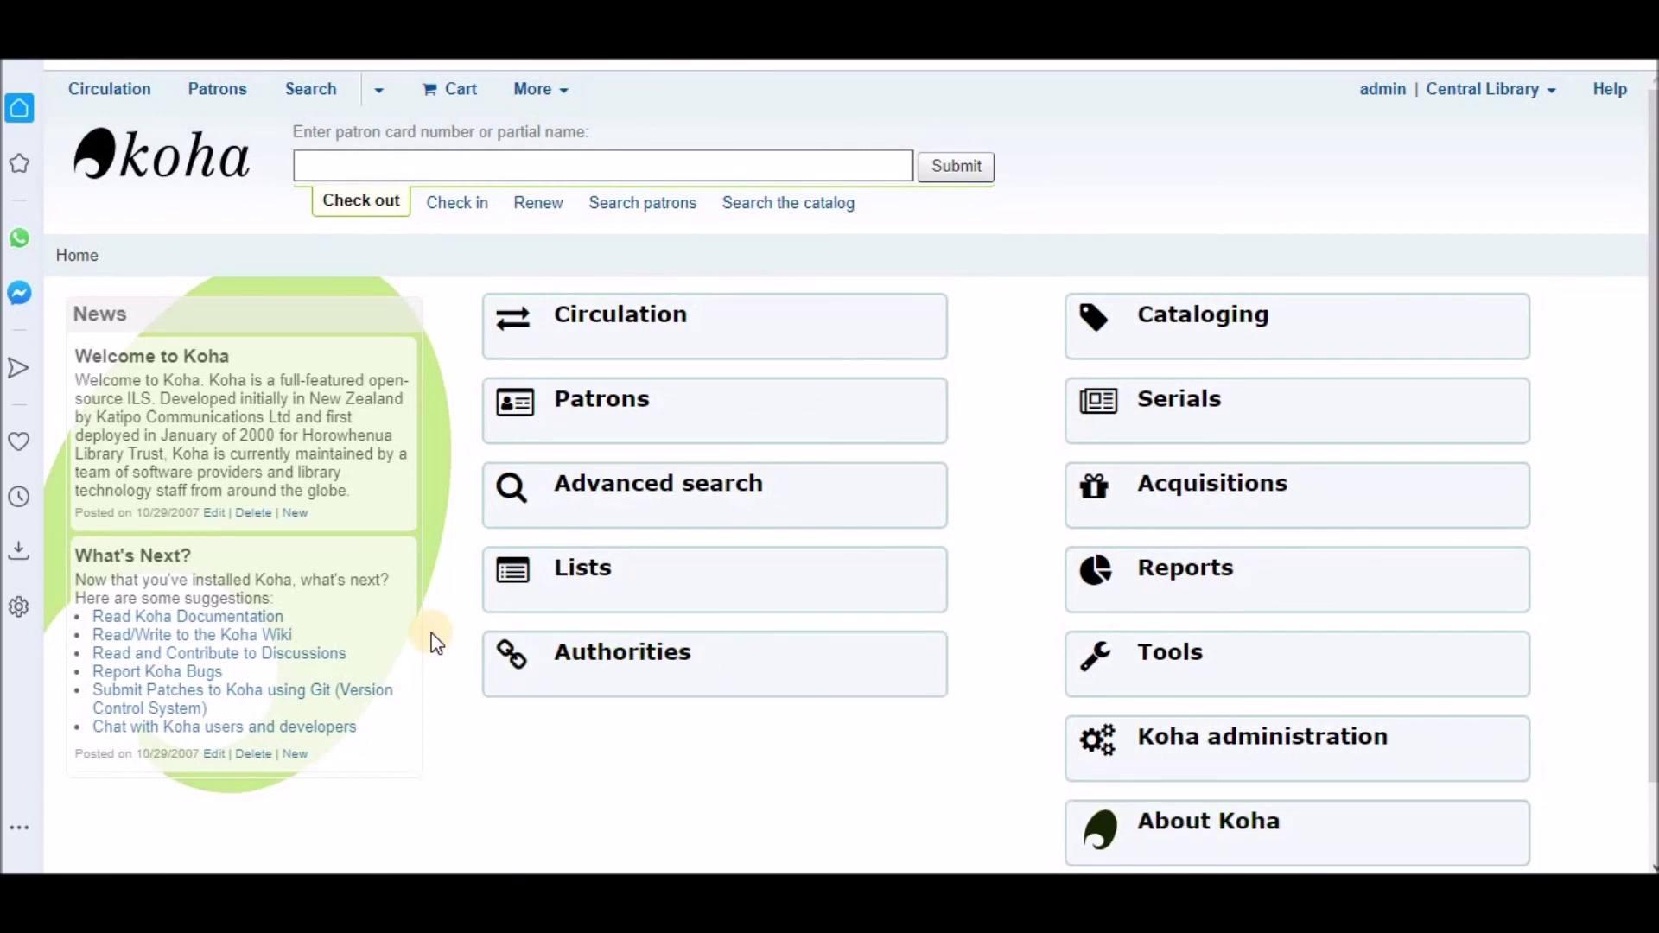
pyautogui.moveTo(234, 343); pyautogui.dragTo(278, 344)
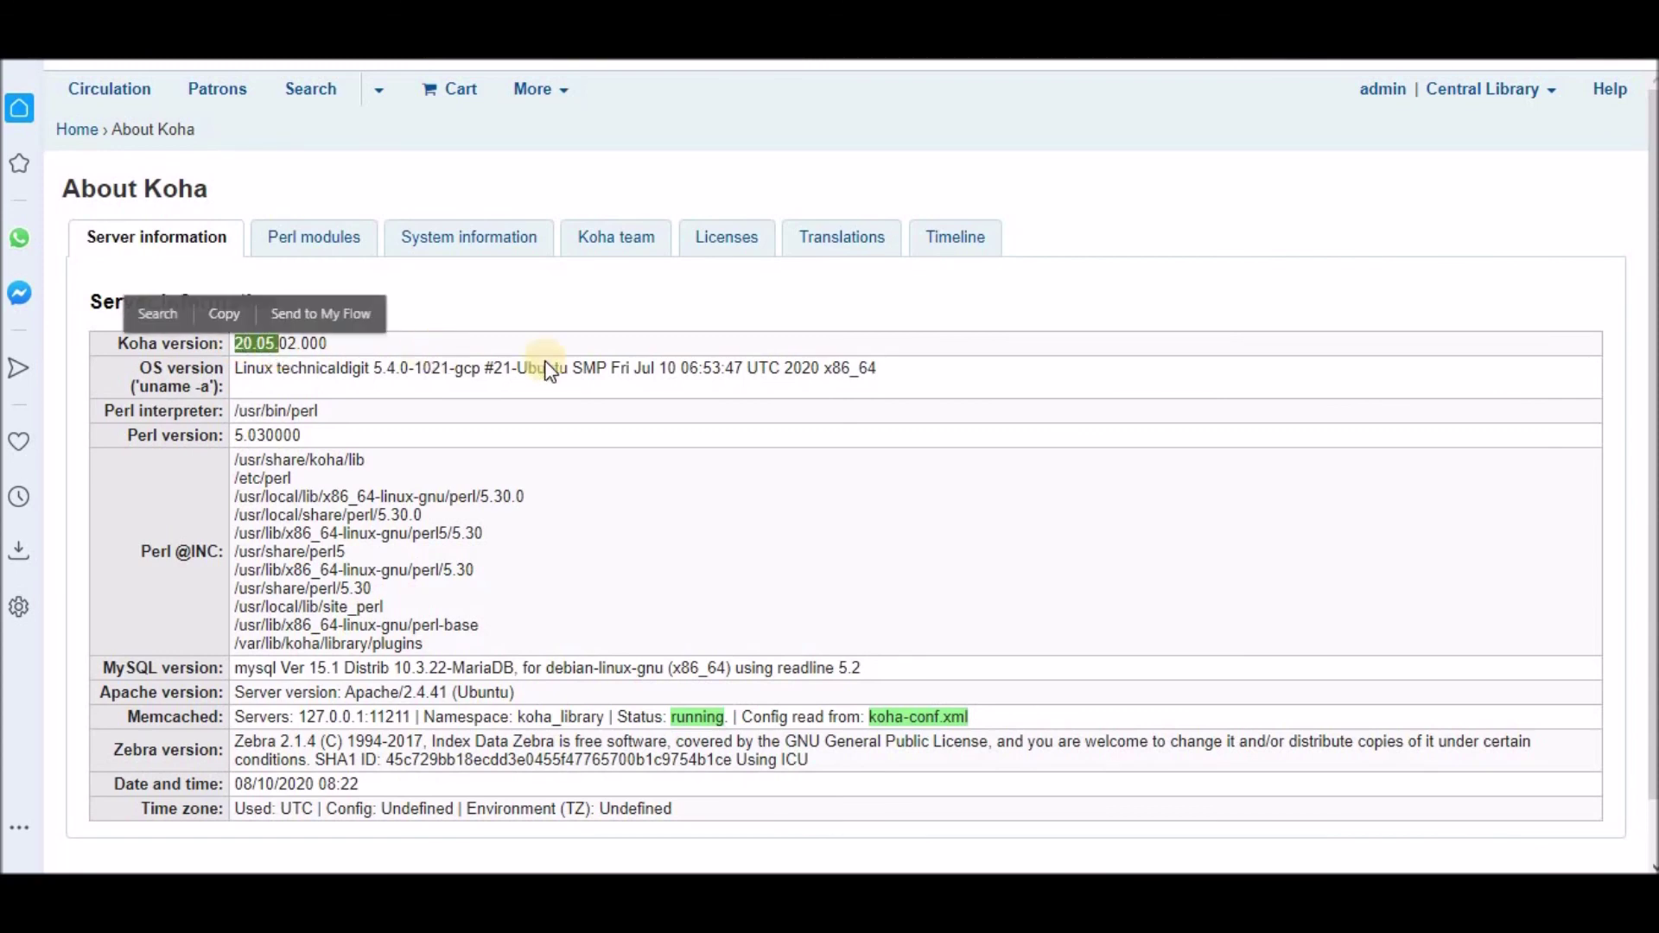
pyautogui.click(494, 402)
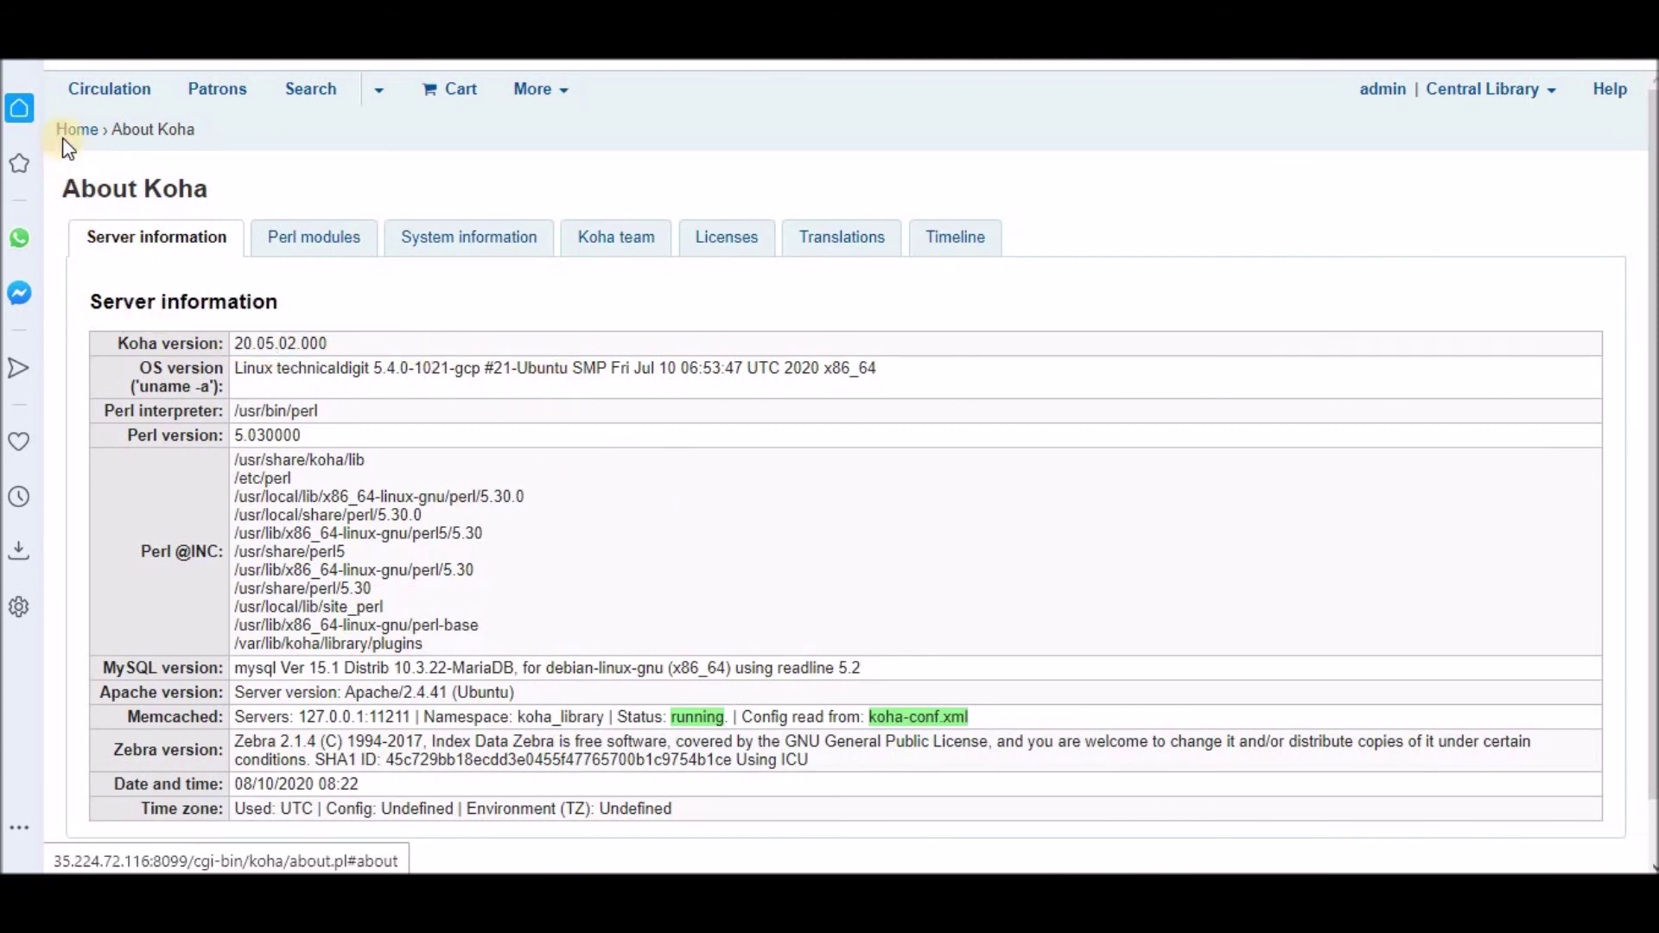
# Step: Copy the OPAC address from the installation guide and load the OPAC home page
pyautogui.hotkey('ctrl', 'Tab')
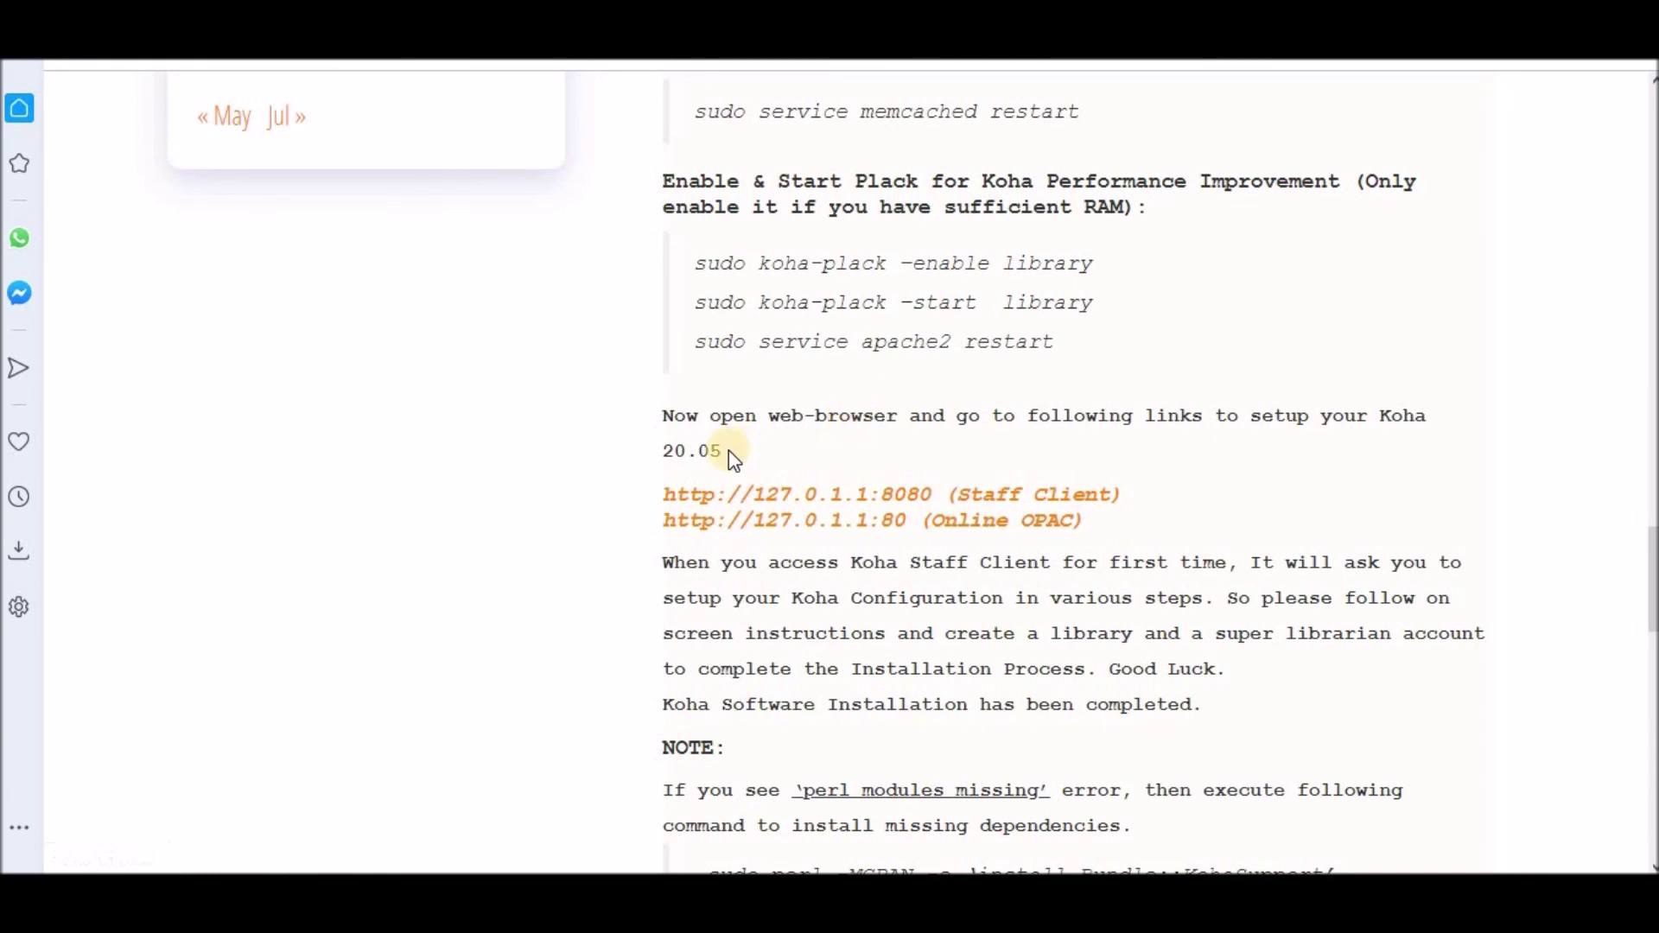
pyautogui.moveTo(661, 529); pyautogui.dragTo(909, 533)
pyautogui.click(788, 487)
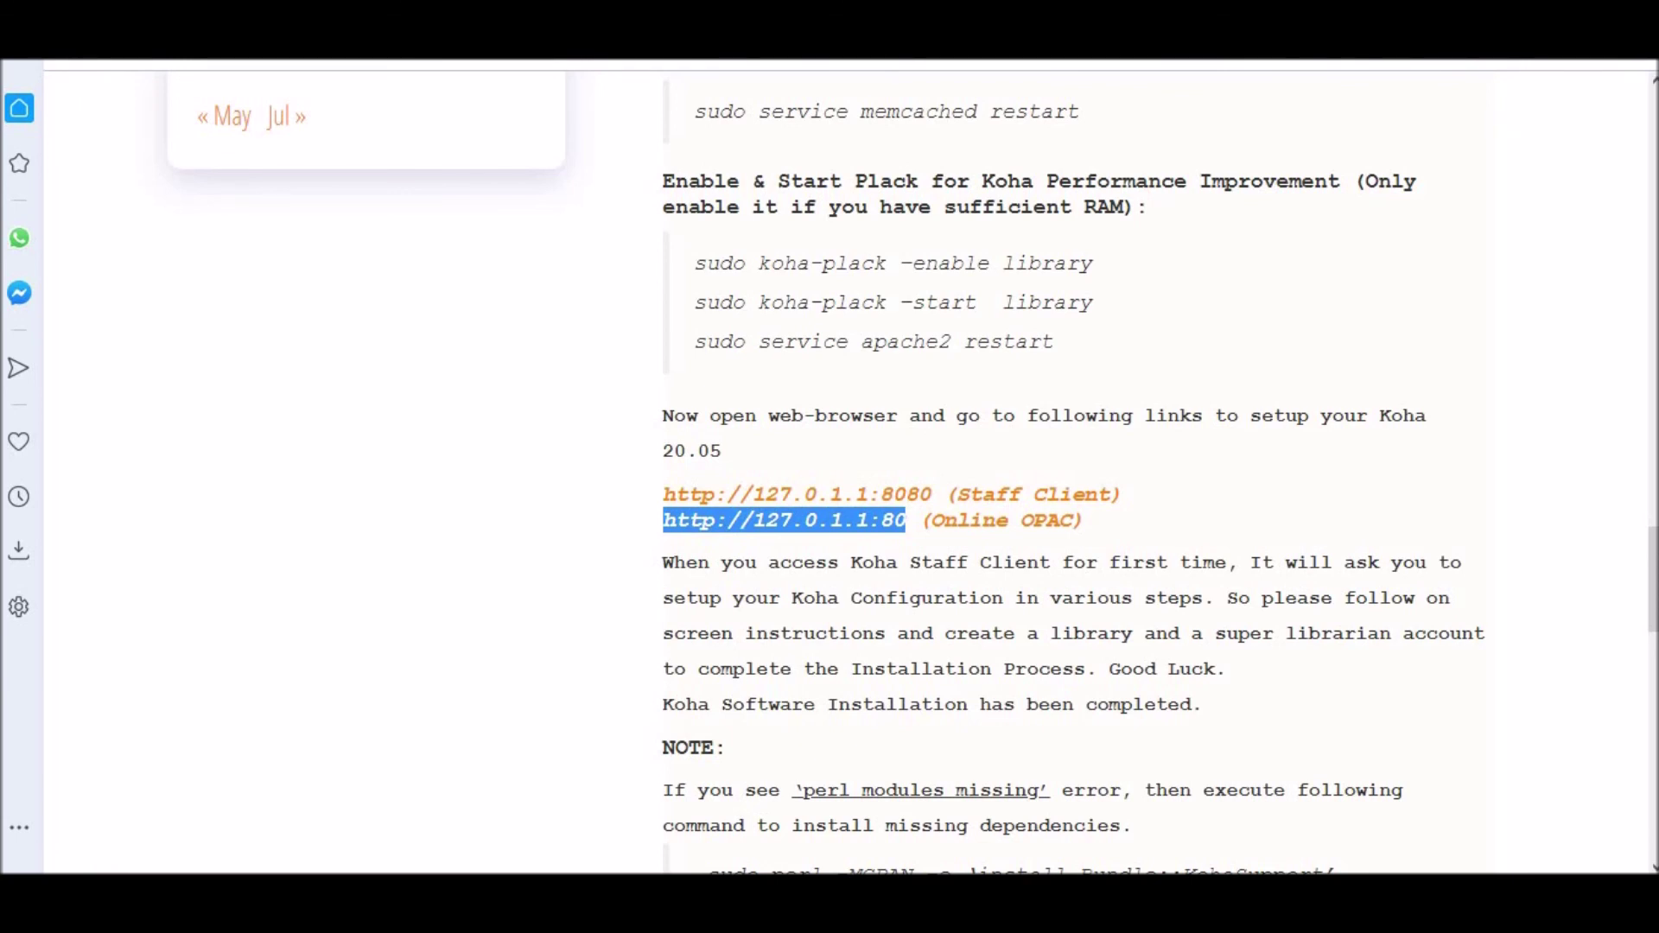
pyautogui.hotkey('alt', 'Tab')
pyautogui.click(741, 174)
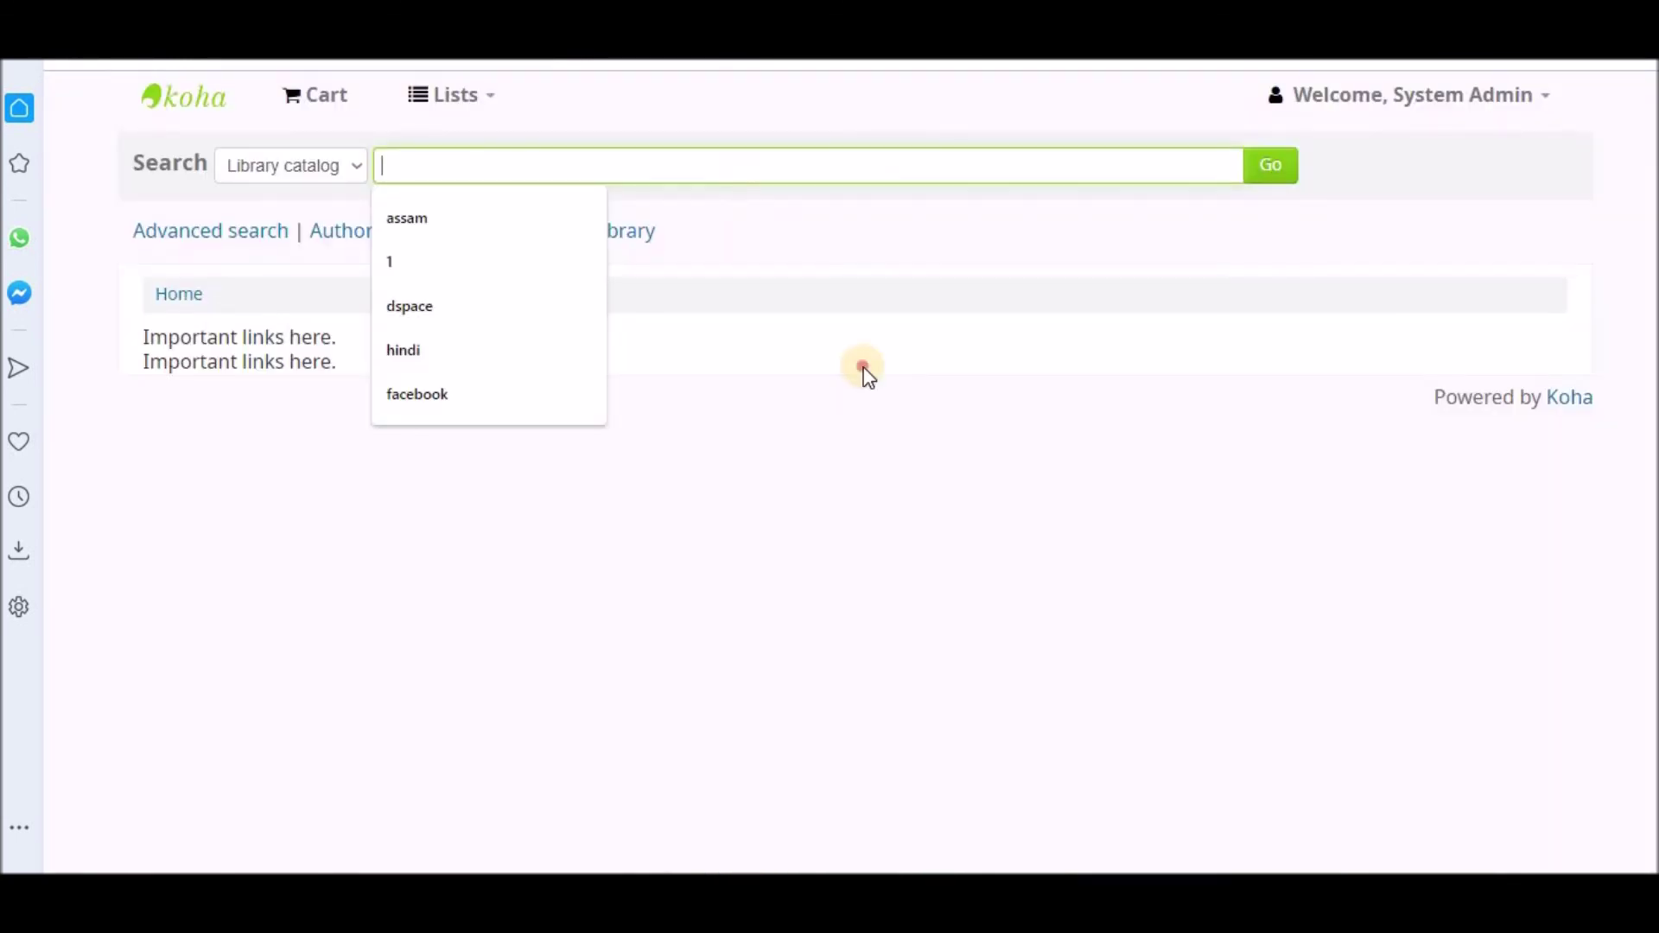
pyautogui.click(869, 378)
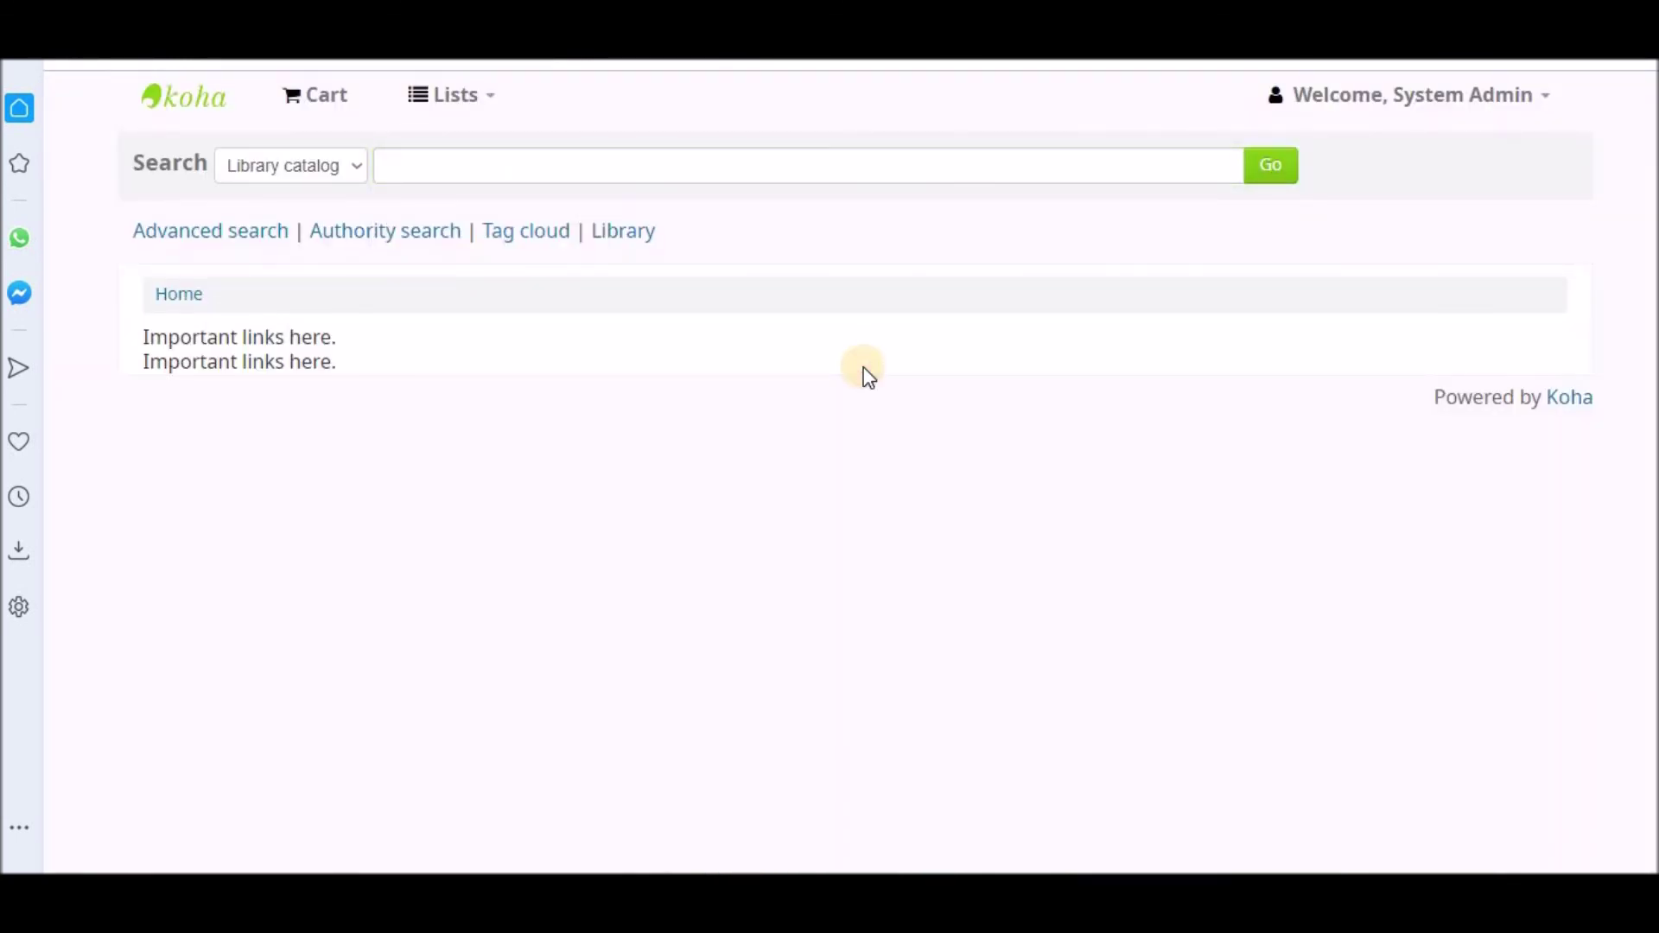